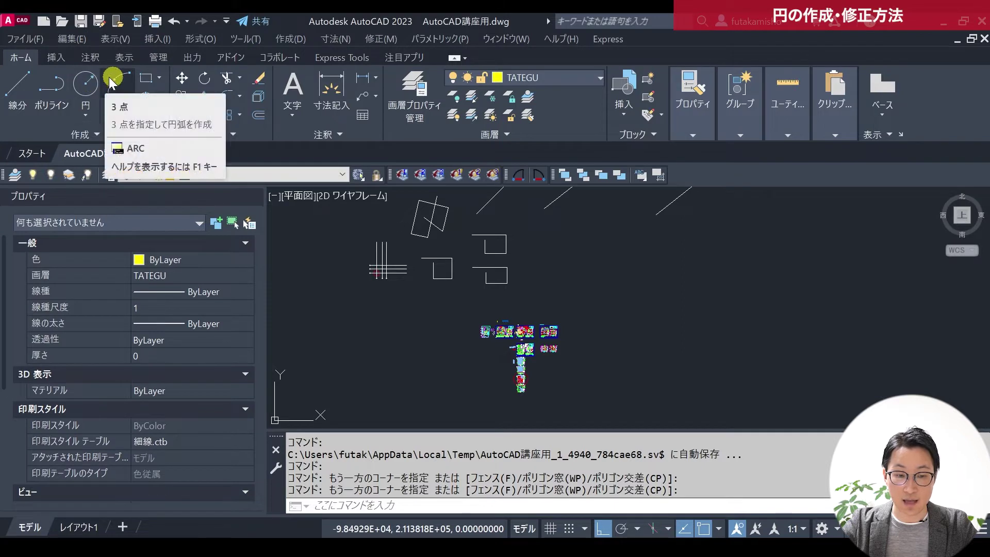
Choose Center, Radius from the Home tab's Circle dropdown to start CIRCLE.
click(88, 120)
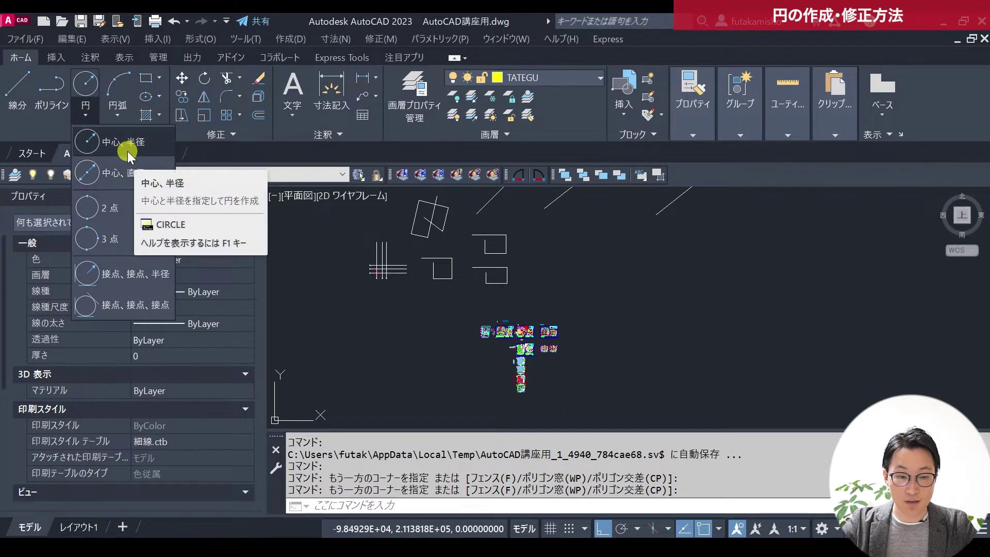
mouse_move(85, 83)
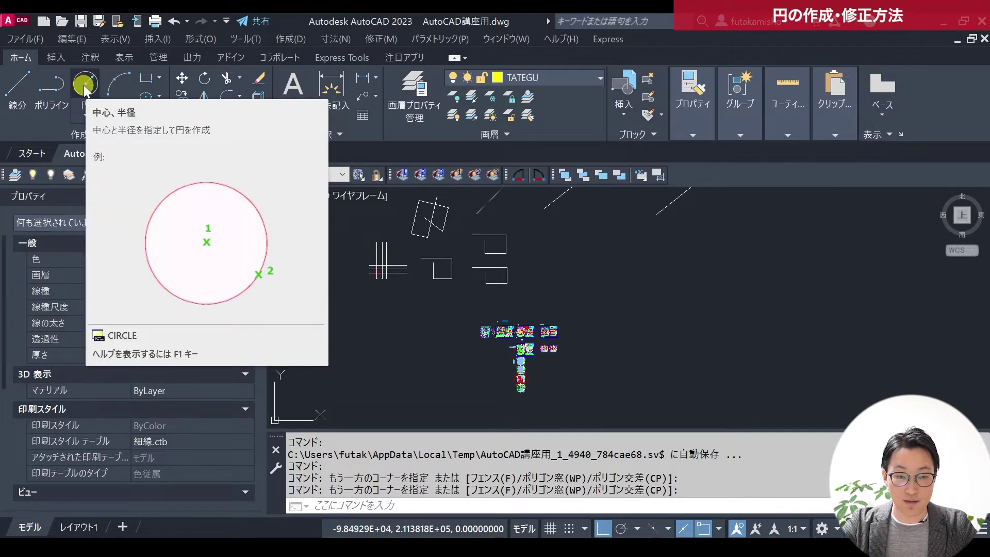
click(84, 85)
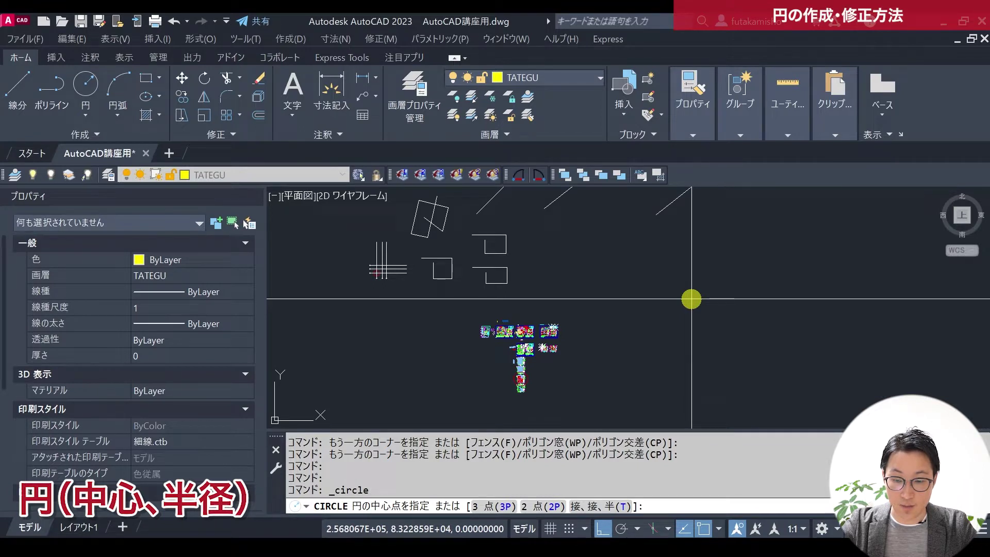
Draw a circle right of the floor plan and select it to view its TATEGU layer properties.
click(692, 300)
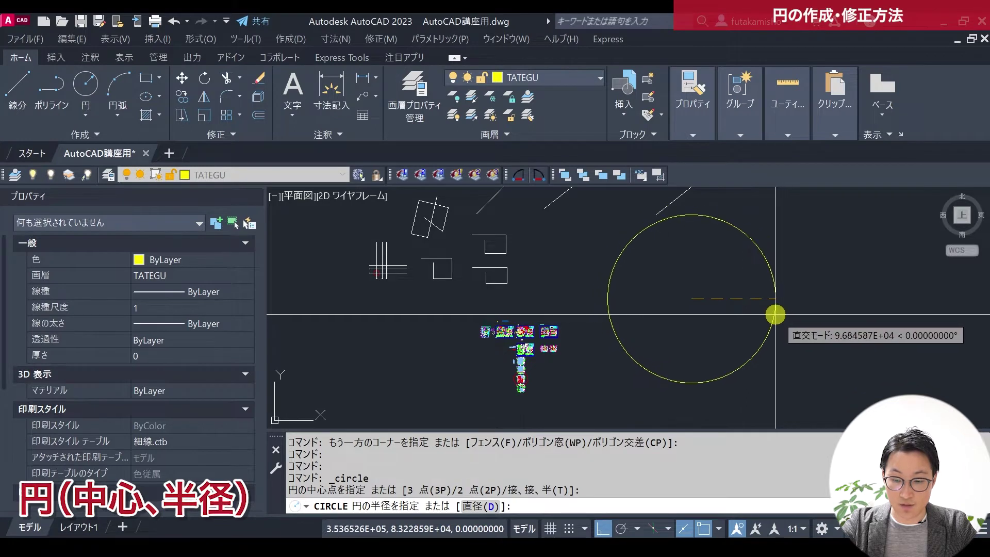
click(727, 313)
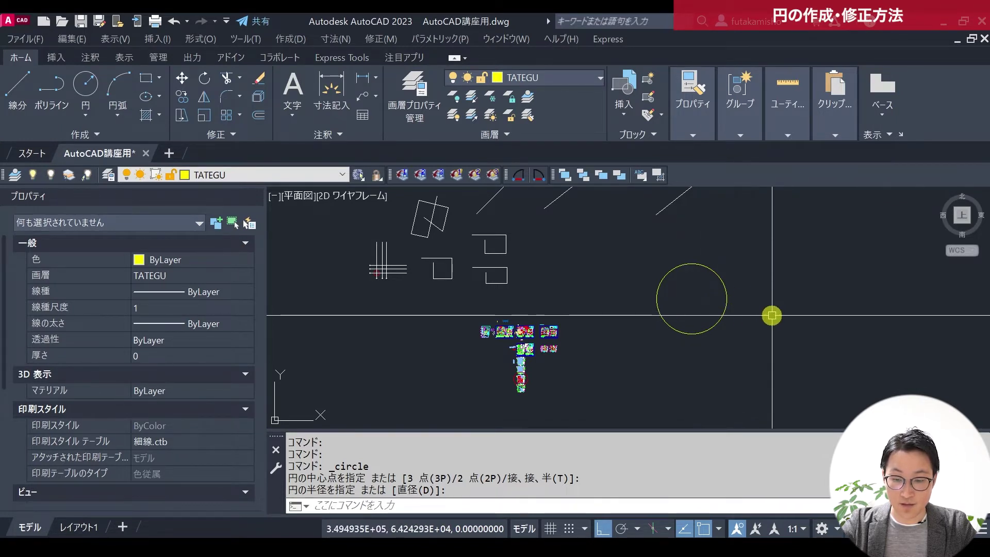
click(718, 322)
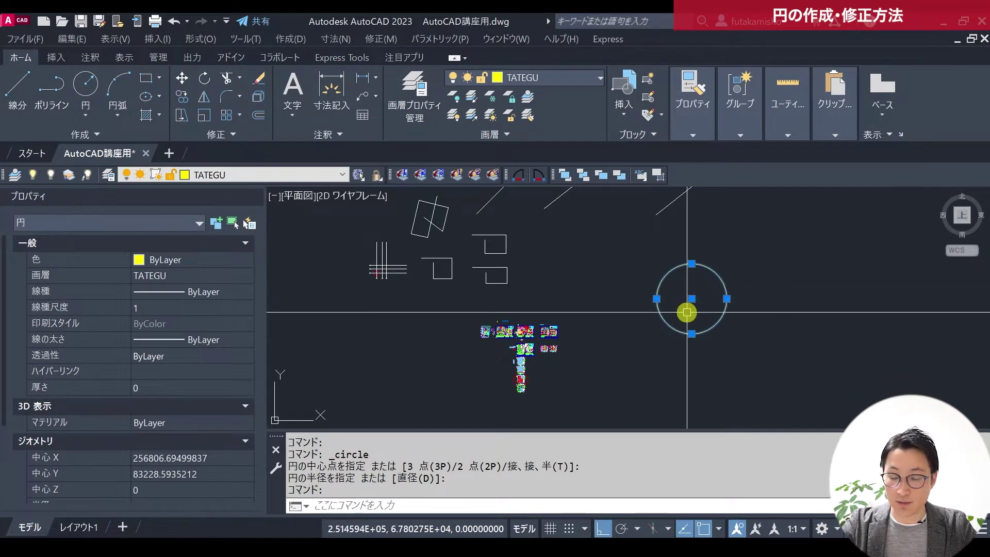
middle_drag(729, 323, 561, 317)
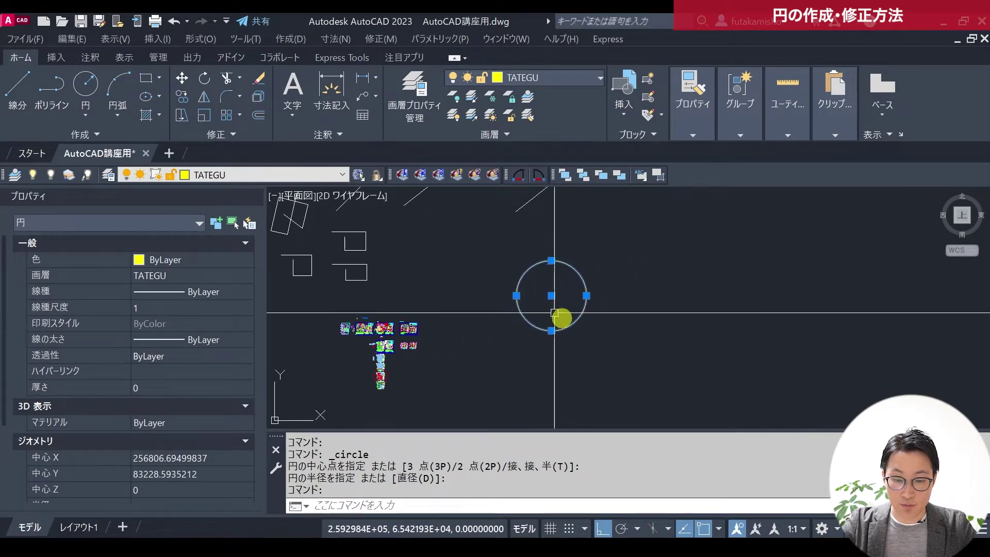
Deselect the circle, recentre the view, and restart a Center, Radius circle.
scroll(552, 297, up, 2)
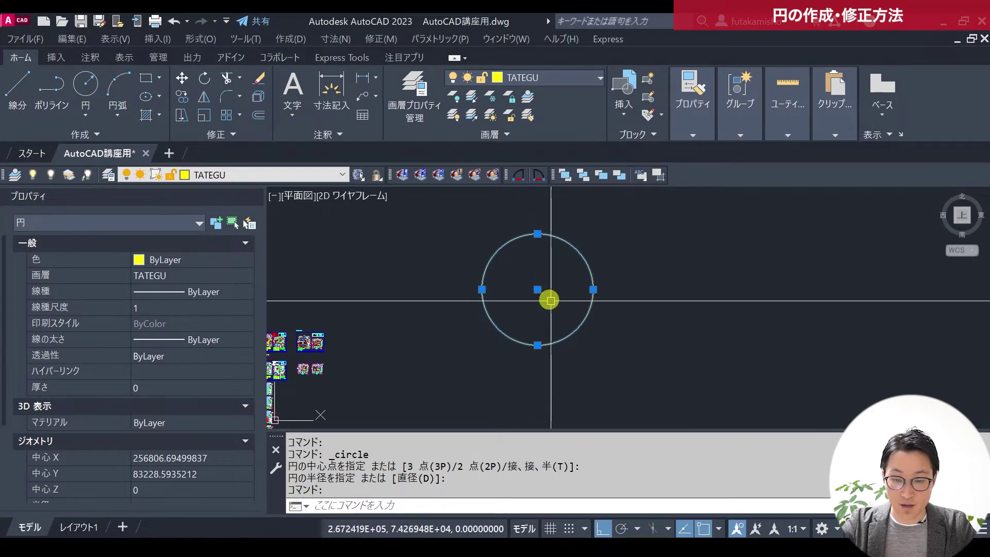
scroll(574, 305, down, 2)
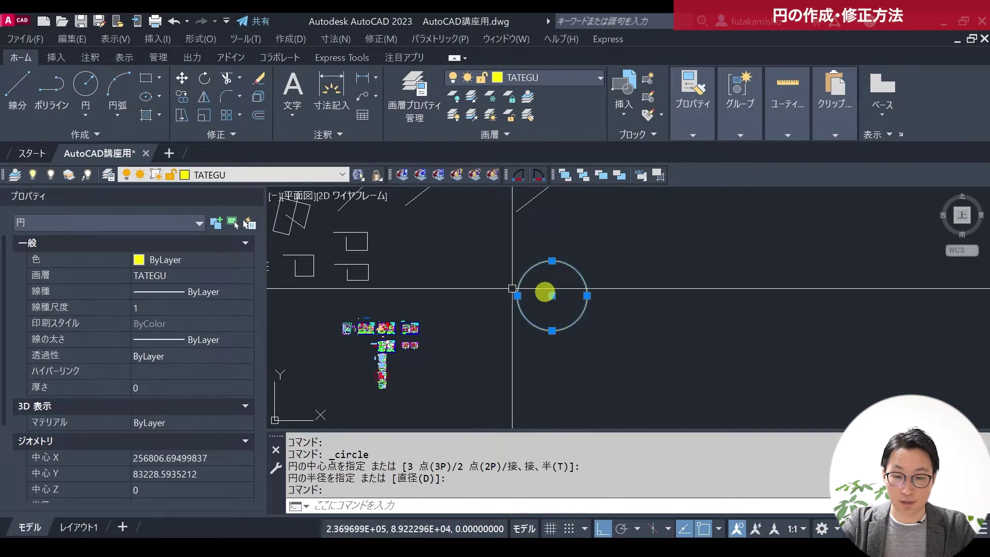
key(Escape)
key(Escape)
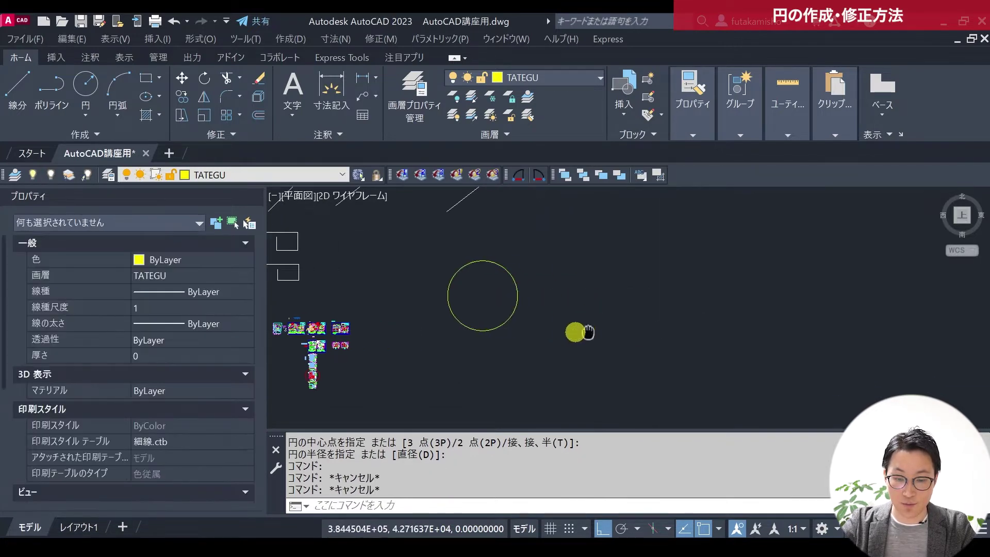
middle_drag(616, 325, 515, 326)
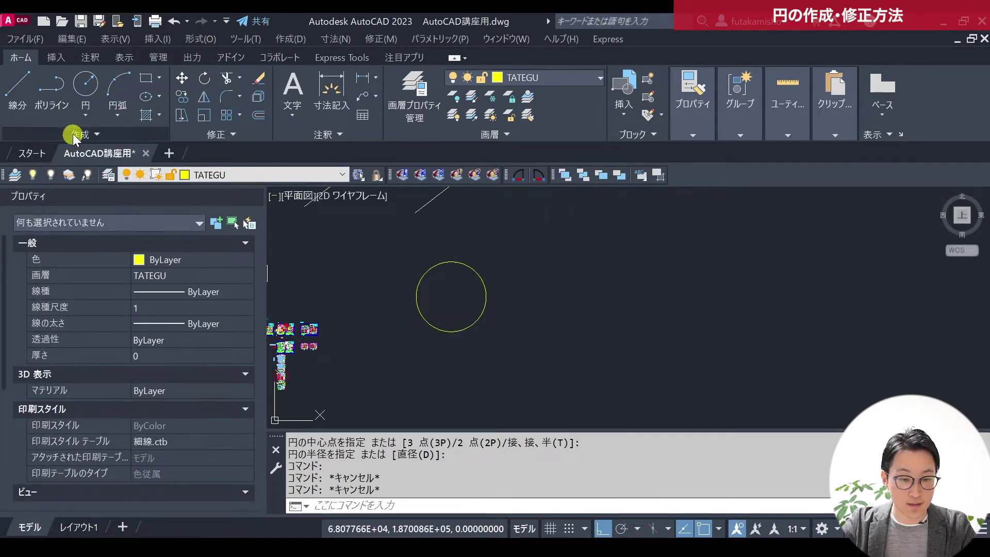
click(87, 86)
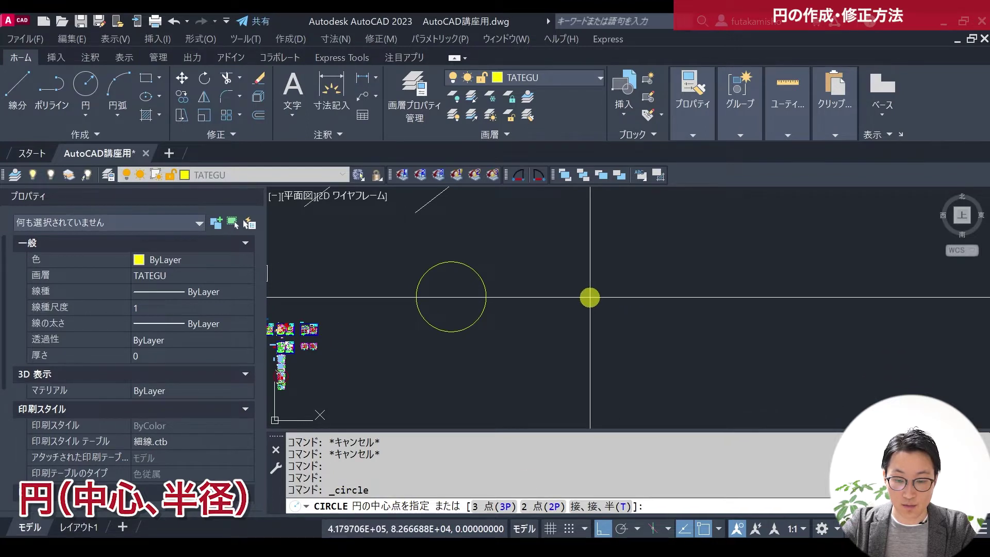
Draw a circle of radius 1000 centred in empty space.
click(590, 297)
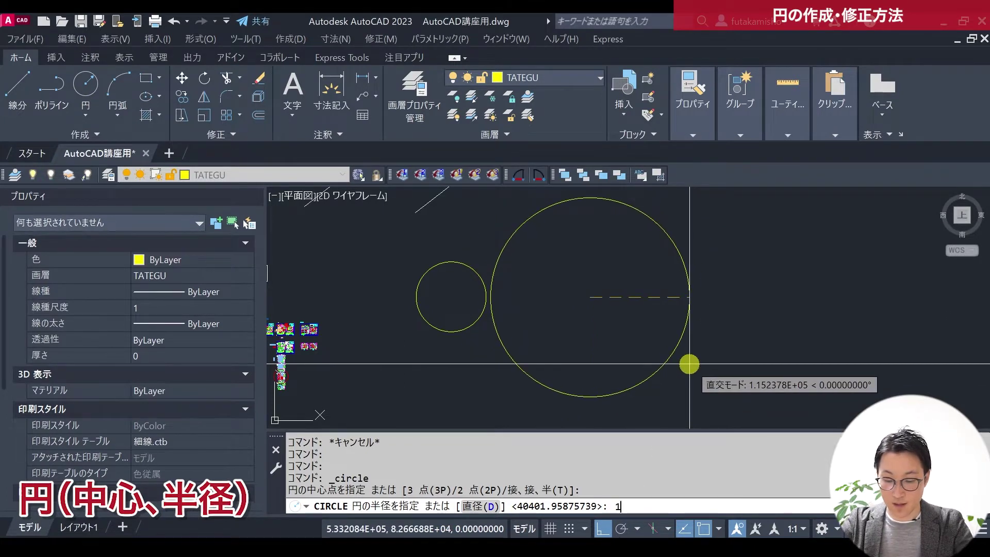
text(1000)
key(BackSpace)
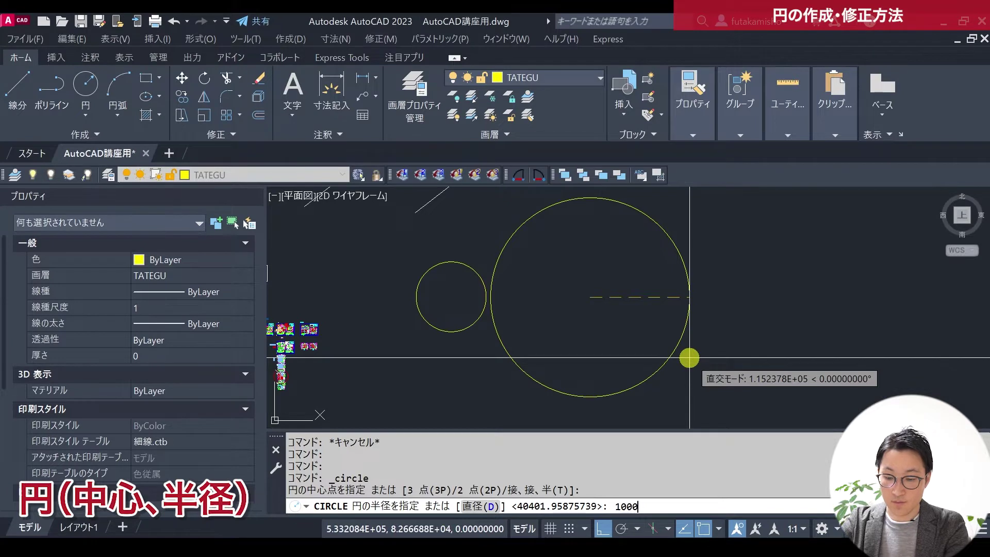
key(Return)
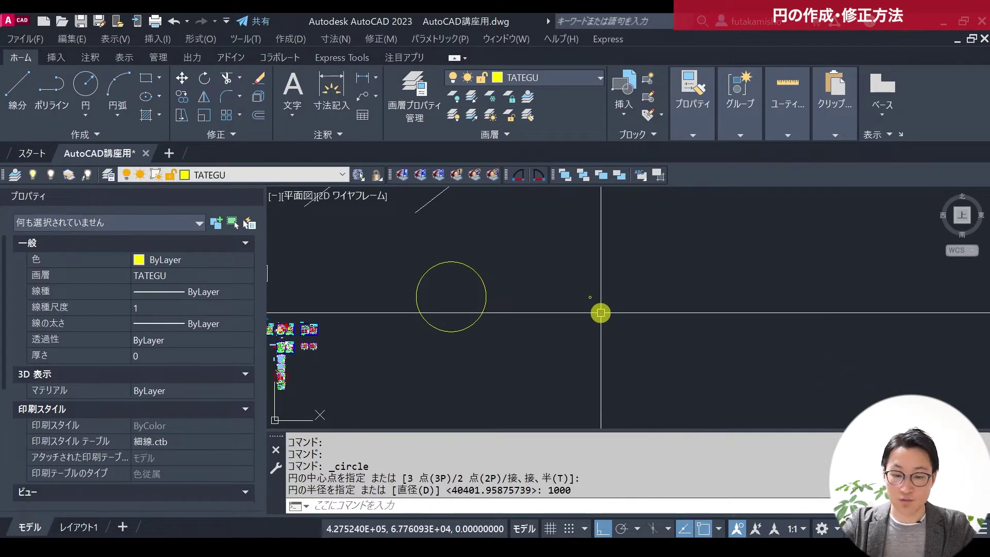
Zoom in and select the circle to show diameter 2000 and circumference 6283.19.
scroll(598, 307, up, 2)
scroll(583, 292, up, 5)
scroll(536, 272, up, 4)
scroll(573, 276, up, 2)
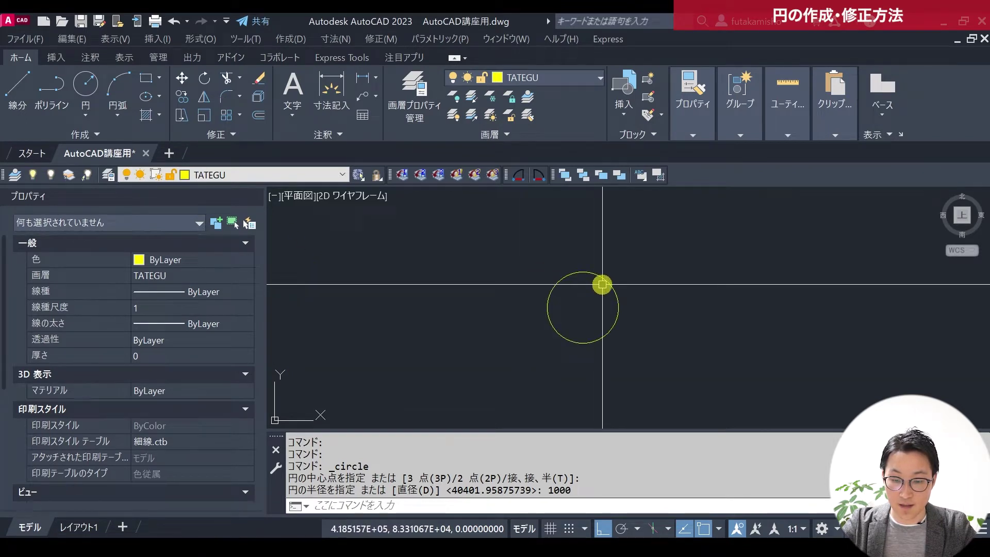
click(602, 284)
click(596, 268)
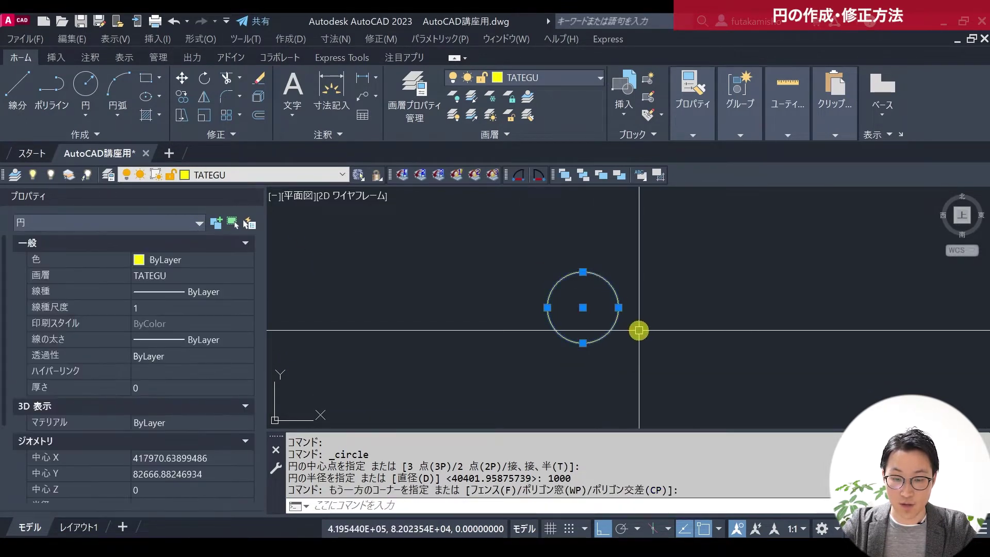
scroll(639, 331, up, 2)
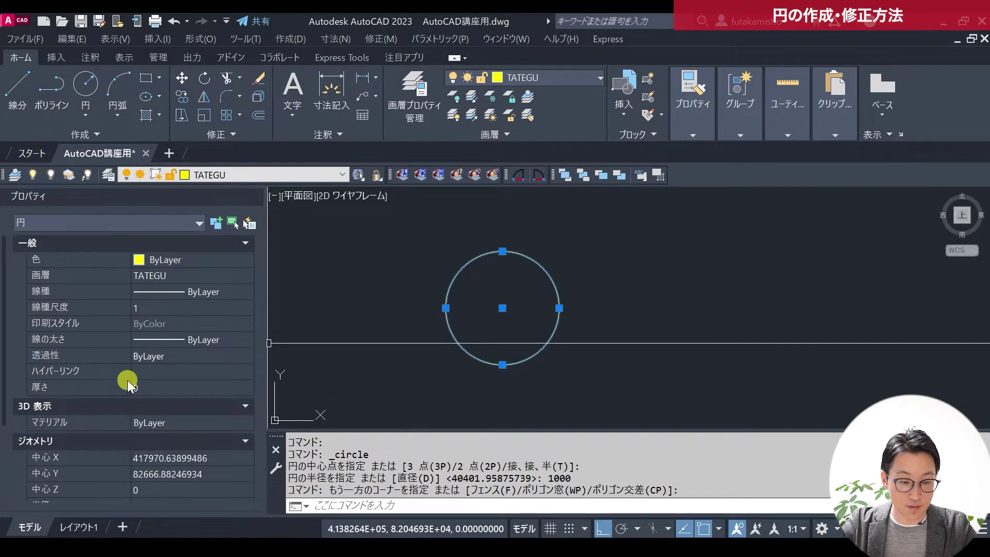
scroll(128, 380, down, 3)
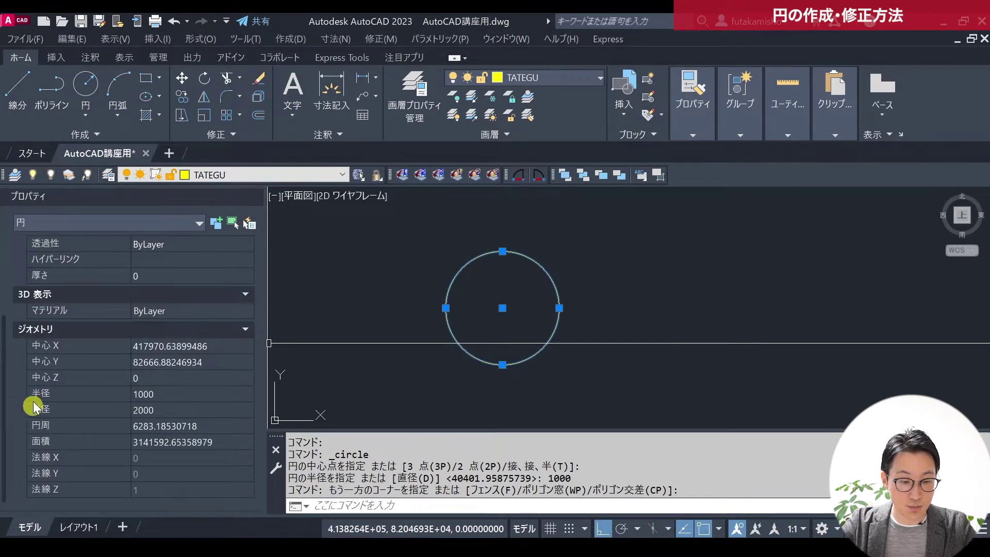
click(172, 397)
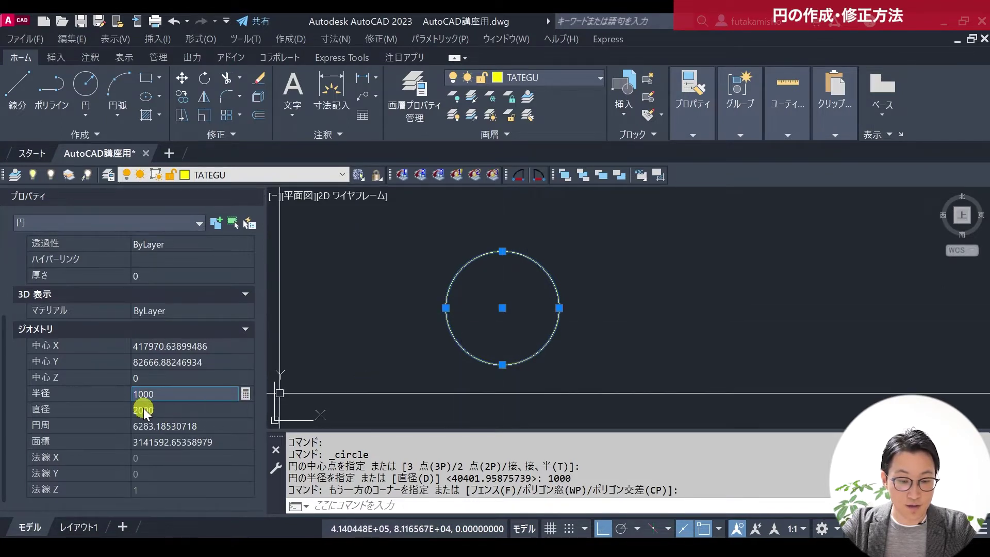
click(175, 411)
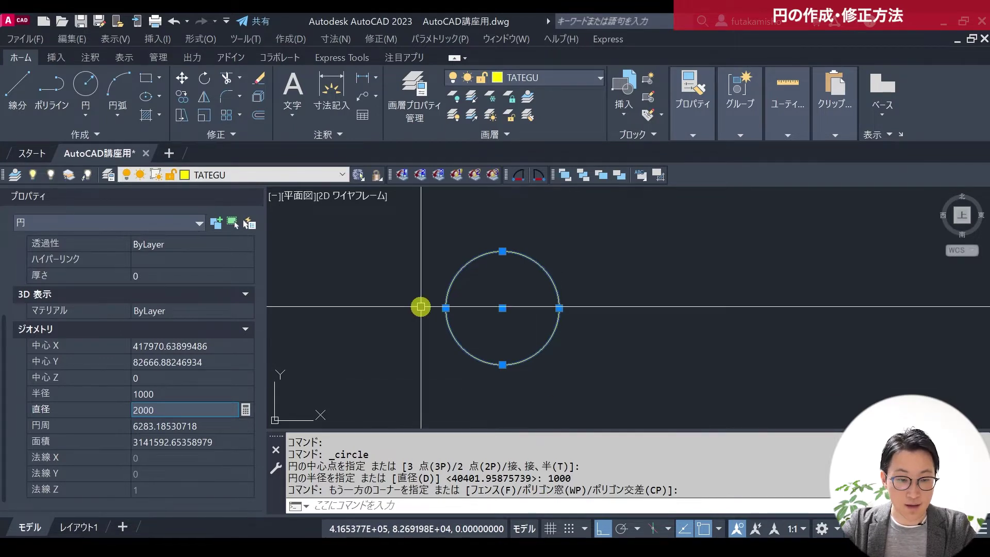
key(Escape)
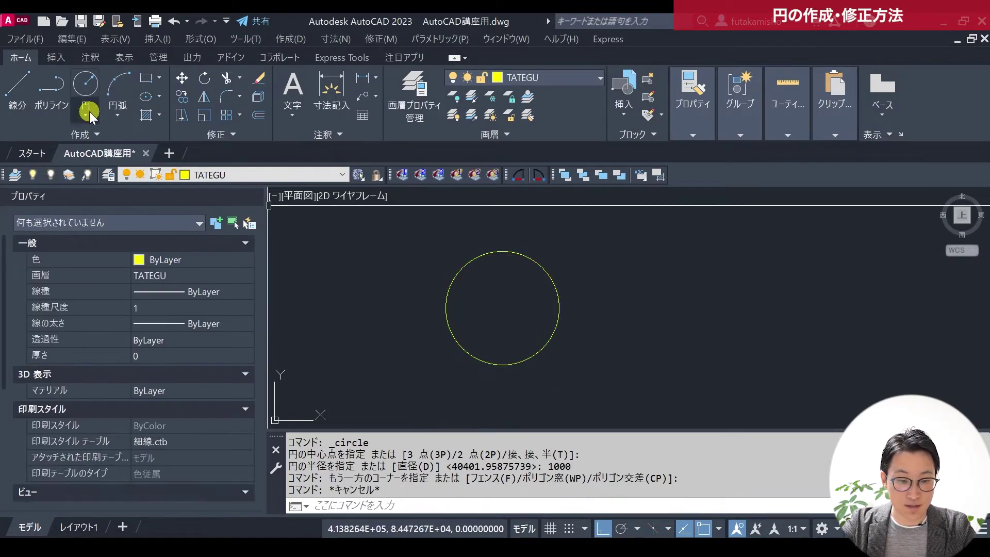
Draw a Center, Diameter circle of diameter 2000 beside the first circle.
click(89, 111)
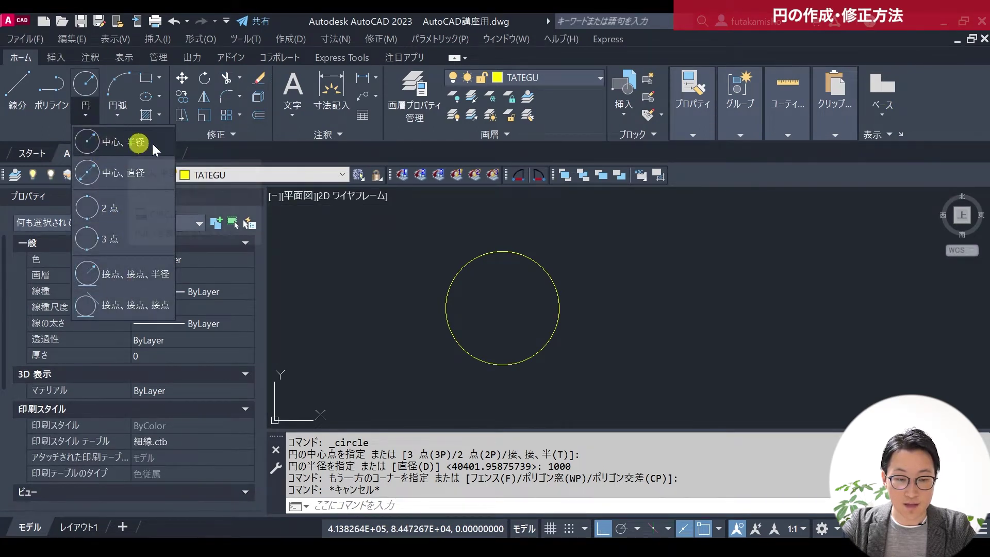
mouse_move(120, 173)
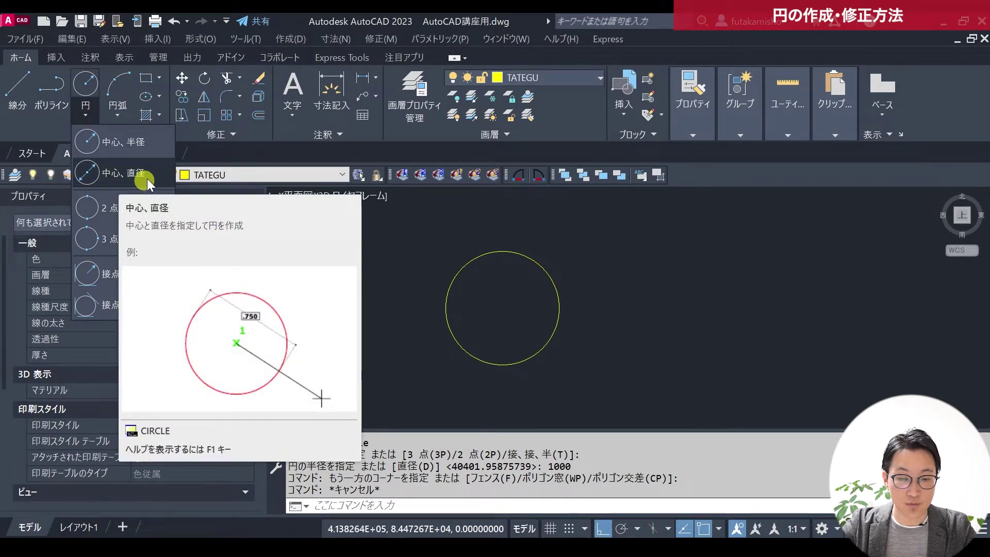
click(148, 177)
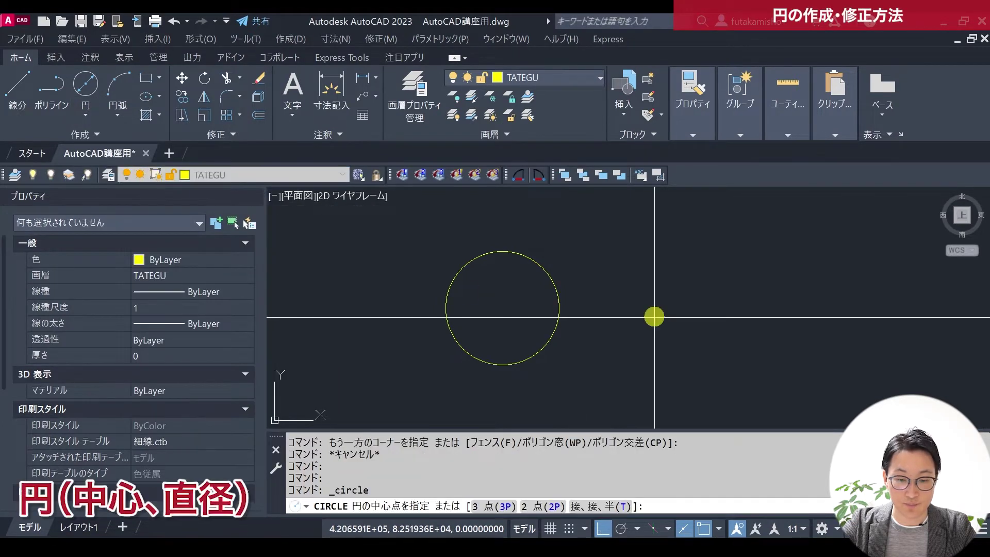
scroll(634, 330, up, 2)
scroll(598, 325, down, 2)
scroll(567, 316, down, 4)
middle_drag(575, 316, 539, 308)
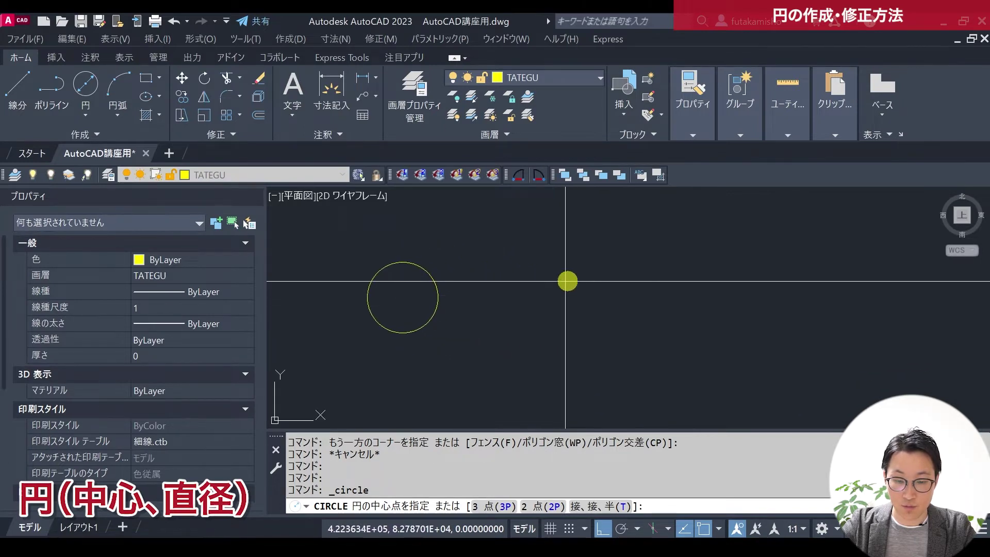
click(533, 300)
text(1000)
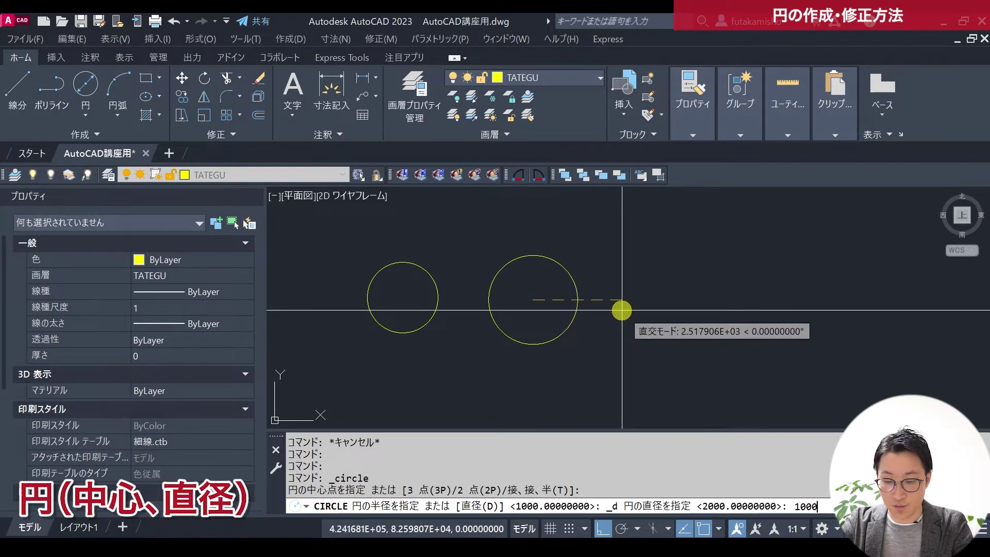
key(BackSpace)
key(BackSpace)
key(BackSpace)
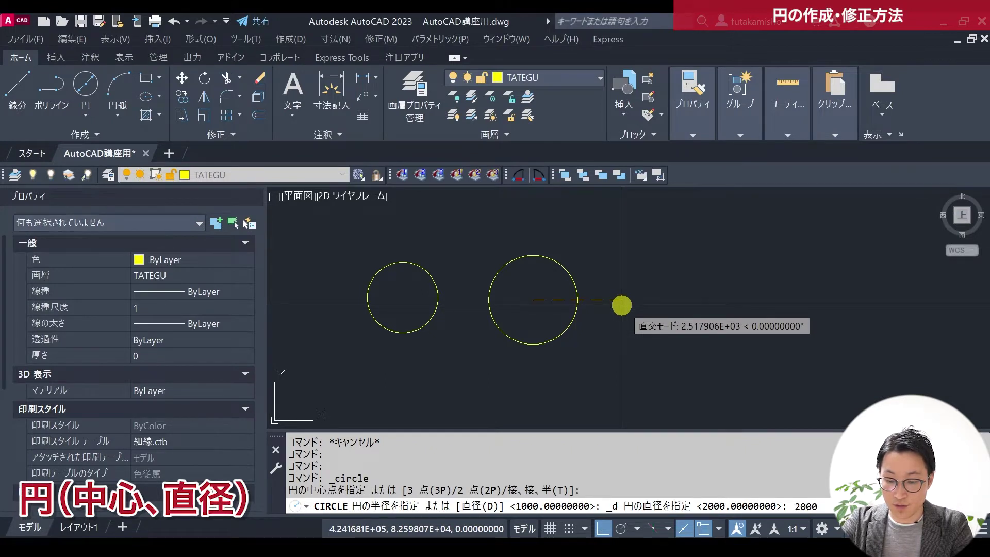
key(Return)
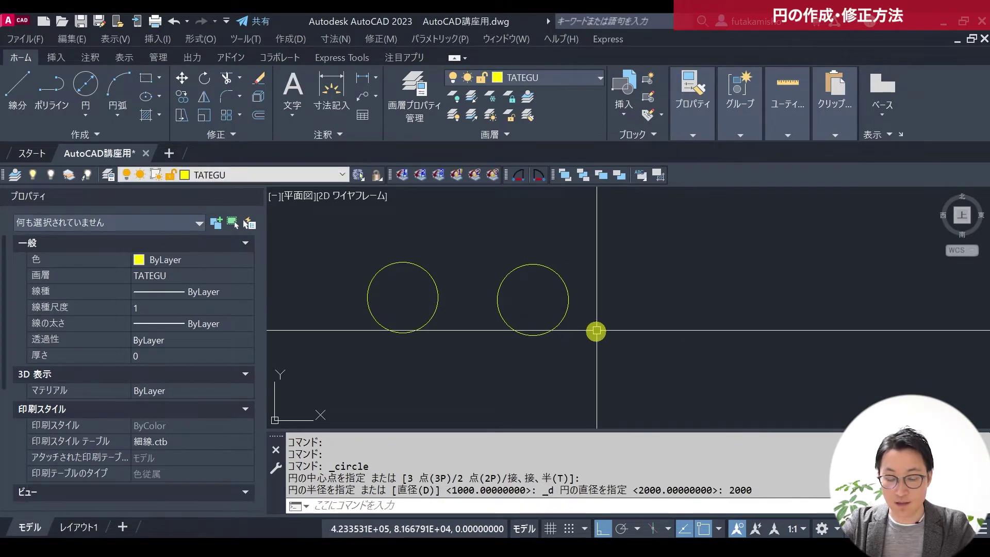
Select the new circle to check its size in Properties, then deselect and pan left.
click(563, 323)
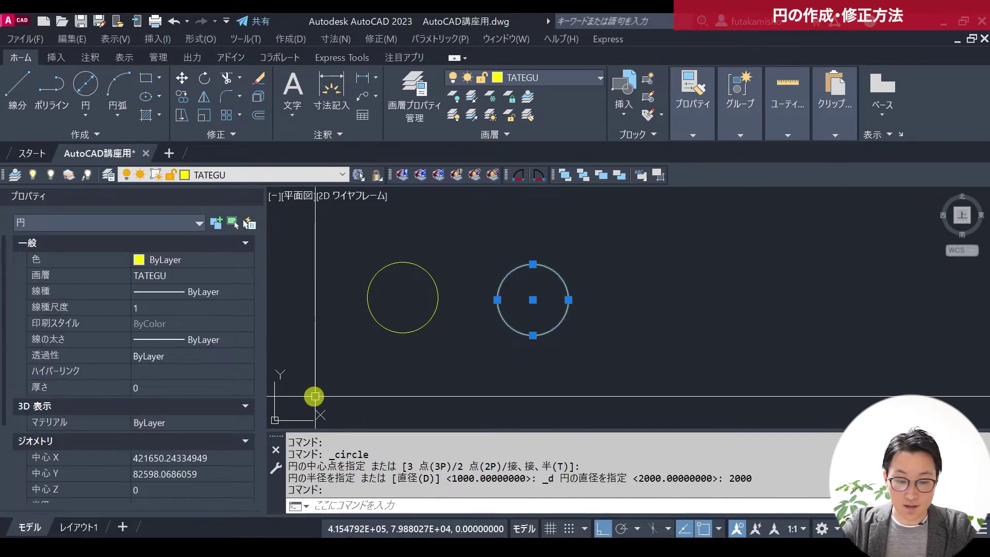
scroll(190, 364, down, 2)
scroll(190, 364, down, 4)
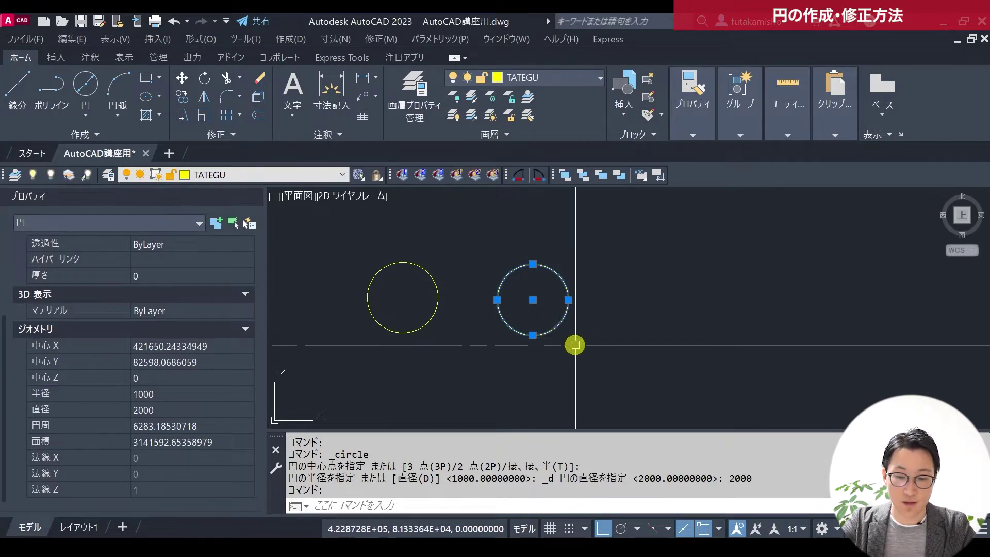
key(Escape)
key(Escape)
middle_drag(603, 342, 534, 340)
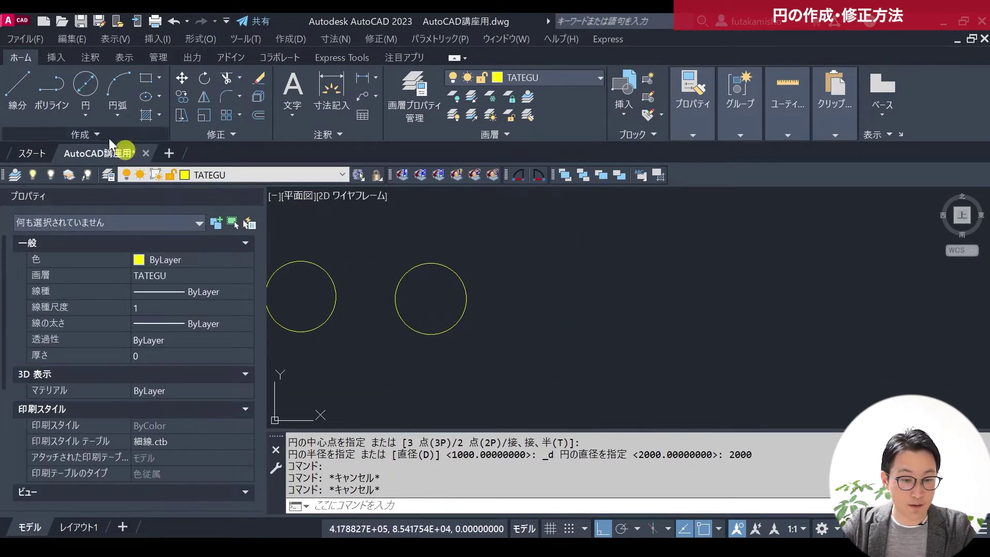
Draw a larger 2-Point circle to the right by picking both diameter endpoints.
click(93, 118)
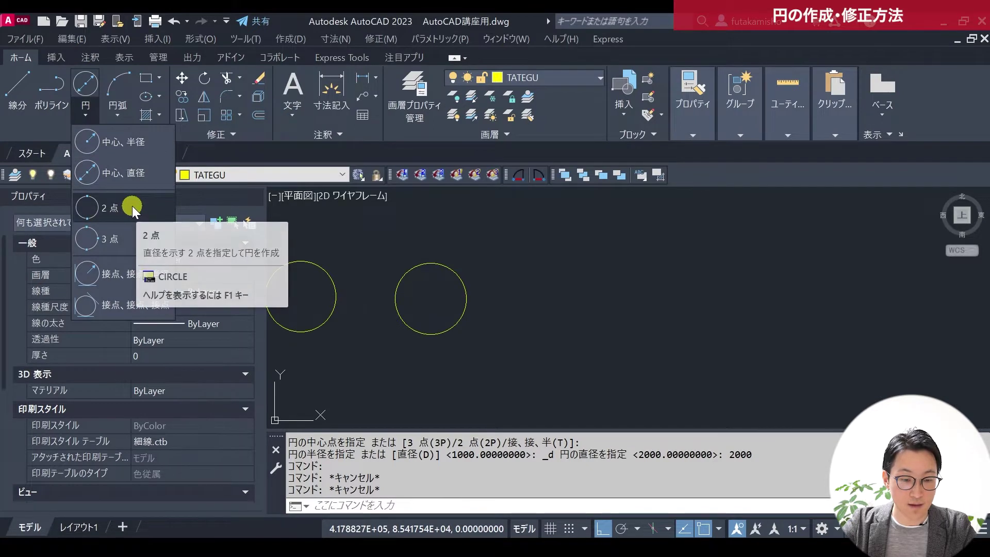
click(132, 206)
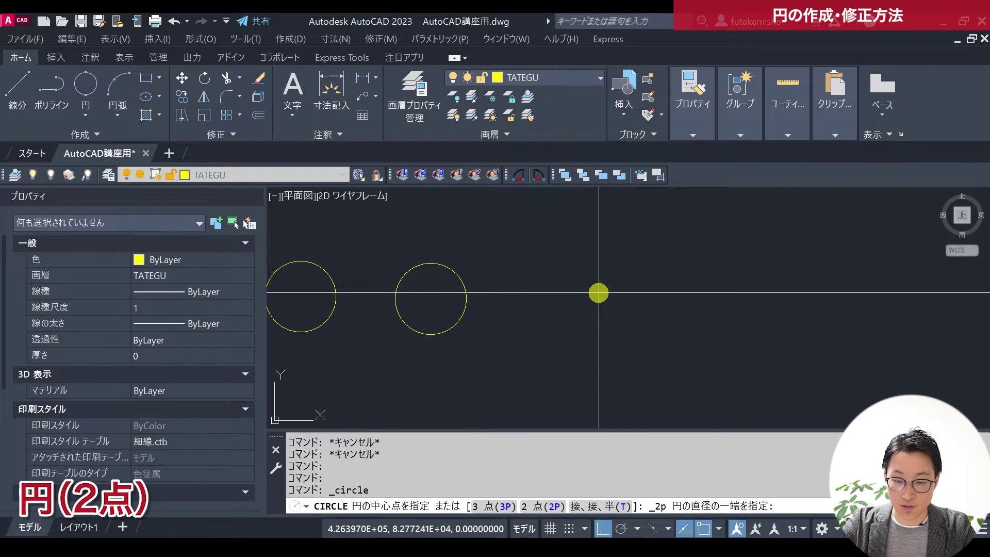
click(599, 293)
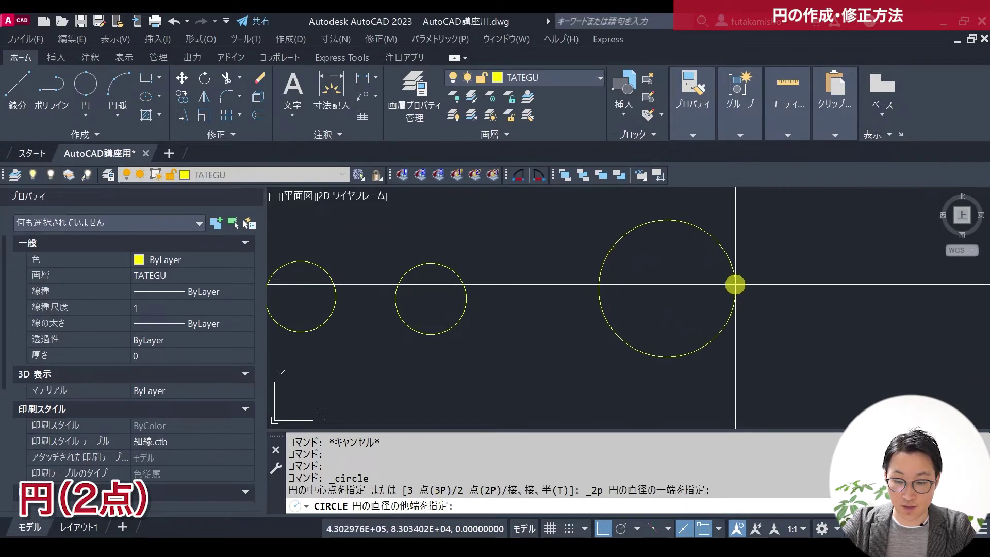
click(737, 284)
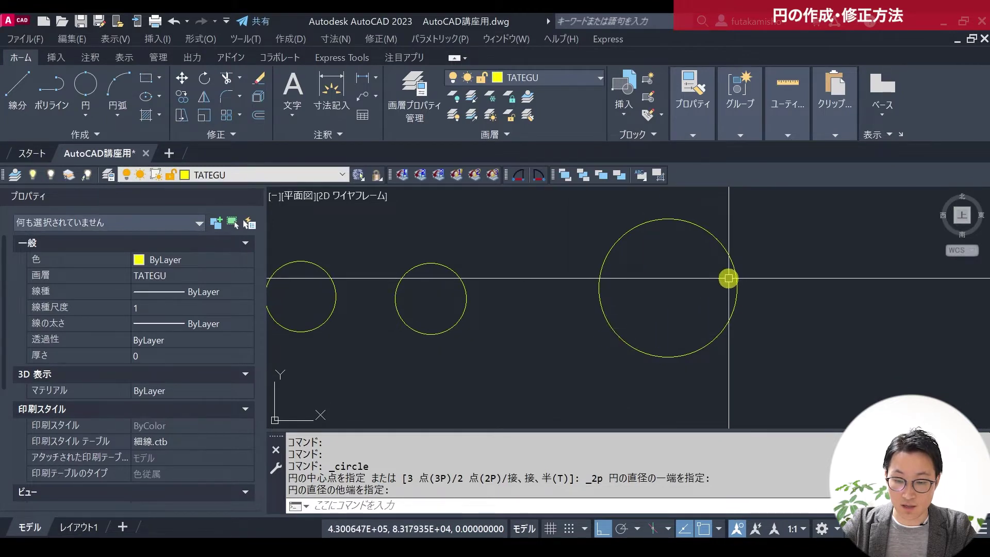
Select the large circle, zoom out to see all circles, and deselect it.
click(712, 335)
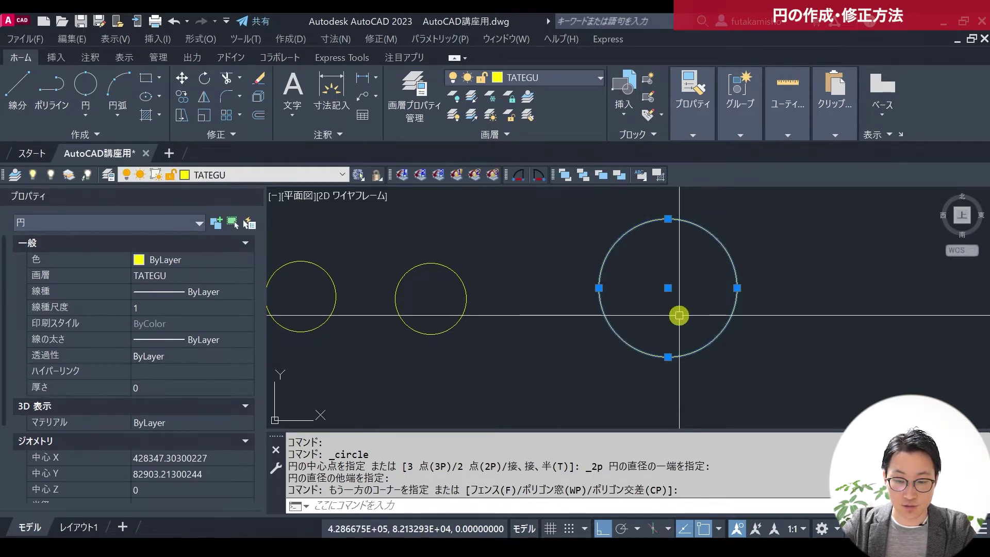
scroll(633, 318, down, 2)
middle_drag(718, 309, 490, 309)
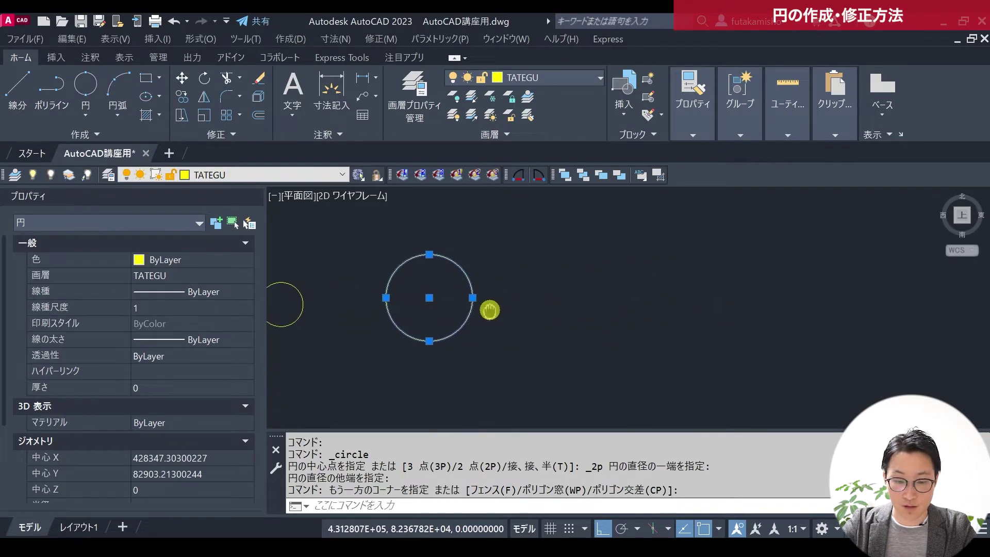
key(Escape)
key(Escape)
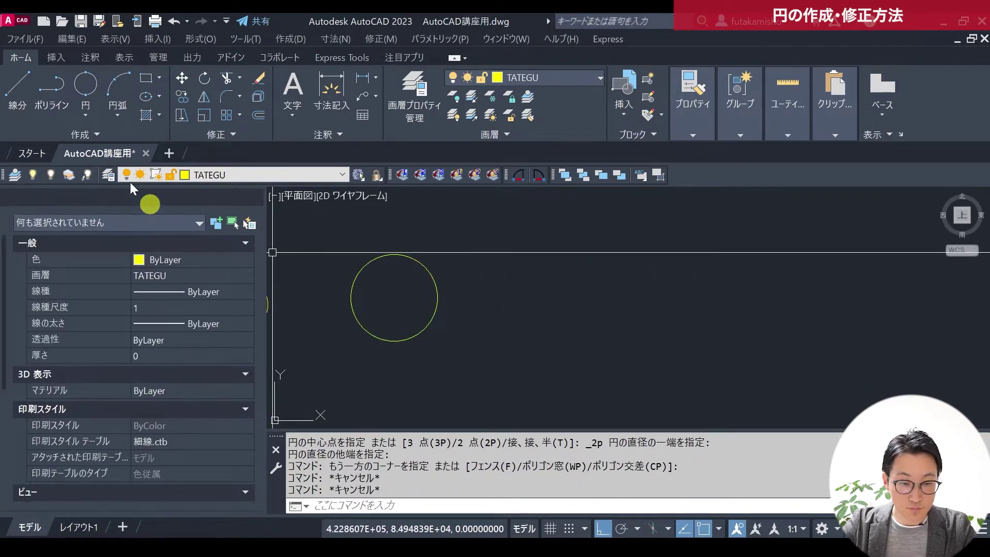
click(79, 114)
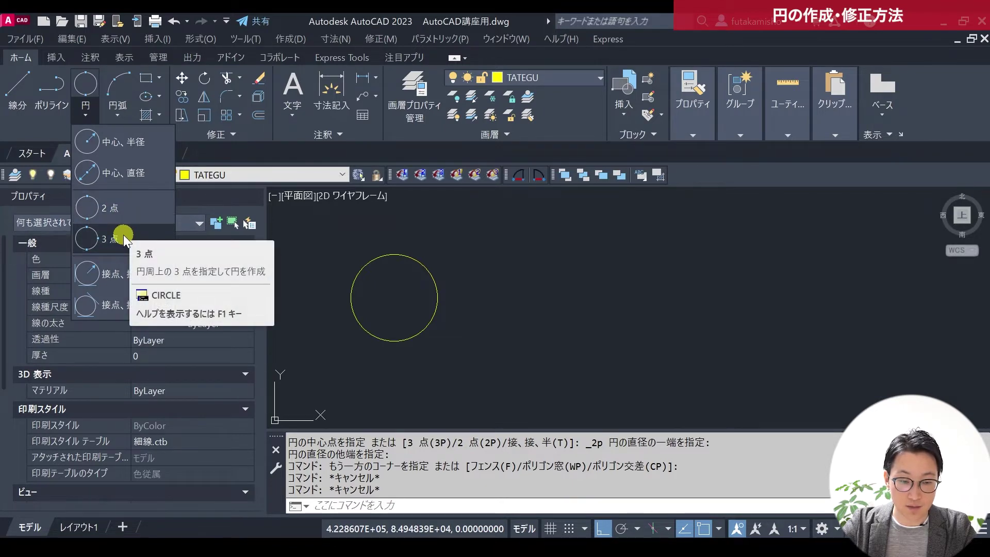
mouse_move(108, 239)
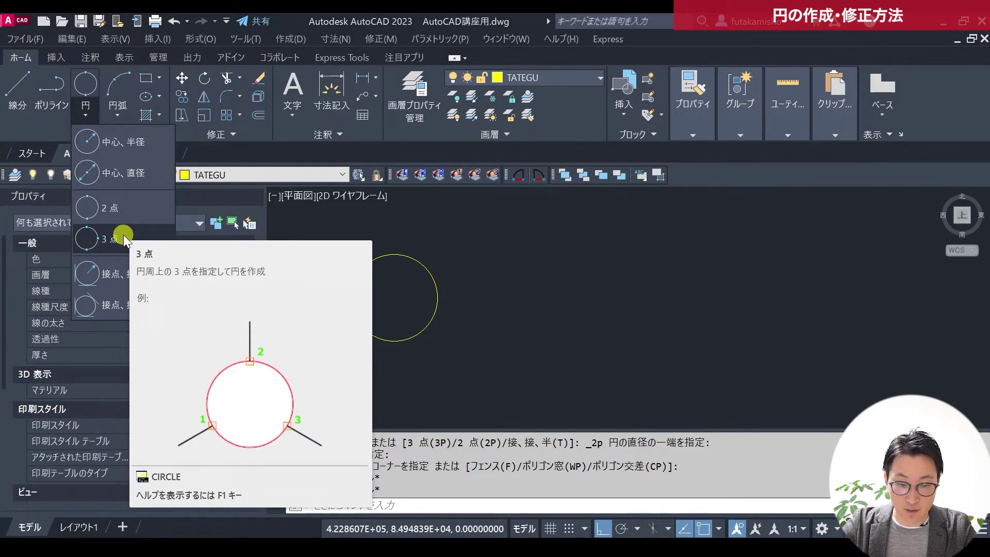
Draw a 3-Point circle through three picked canvas points, then dismiss the Circle menu.
click(123, 236)
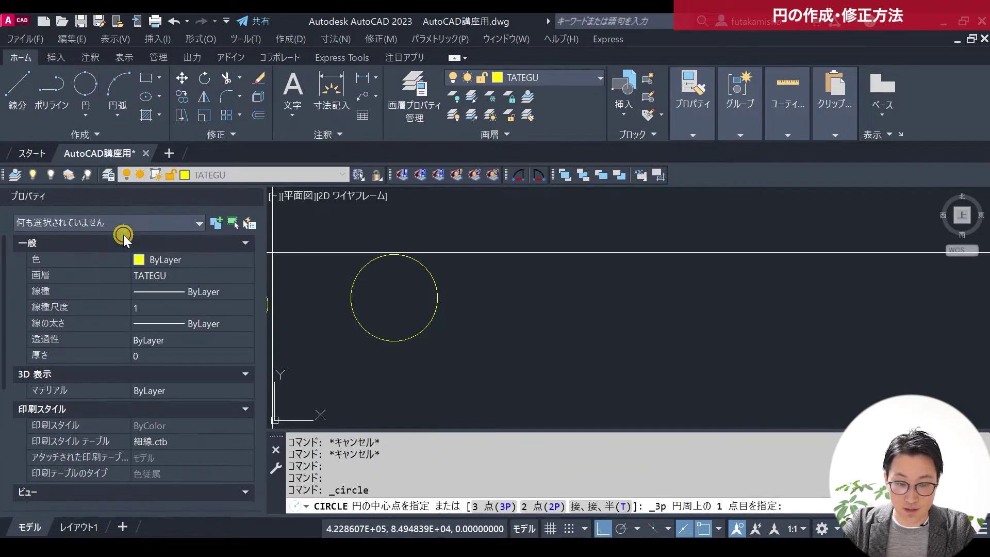
click(546, 316)
click(588, 255)
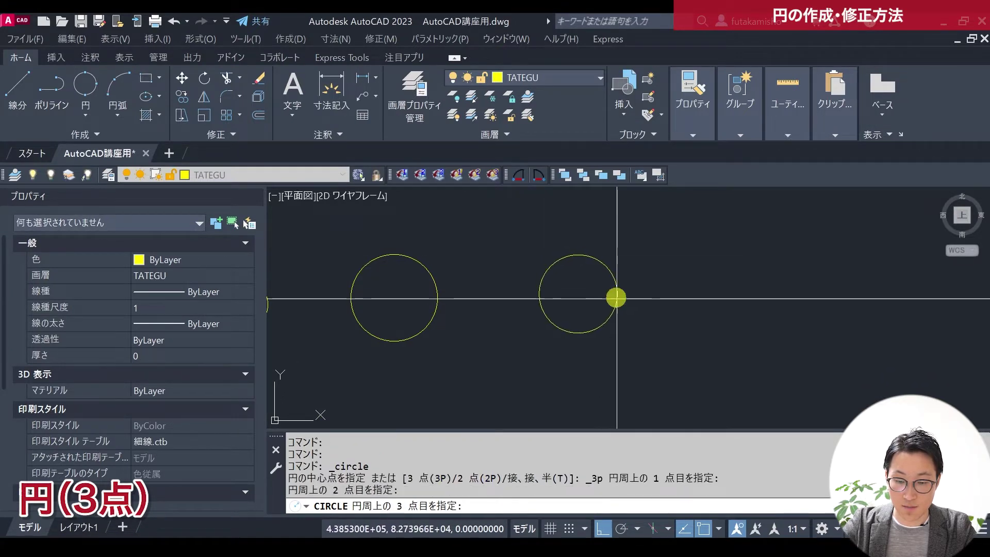
click(635, 333)
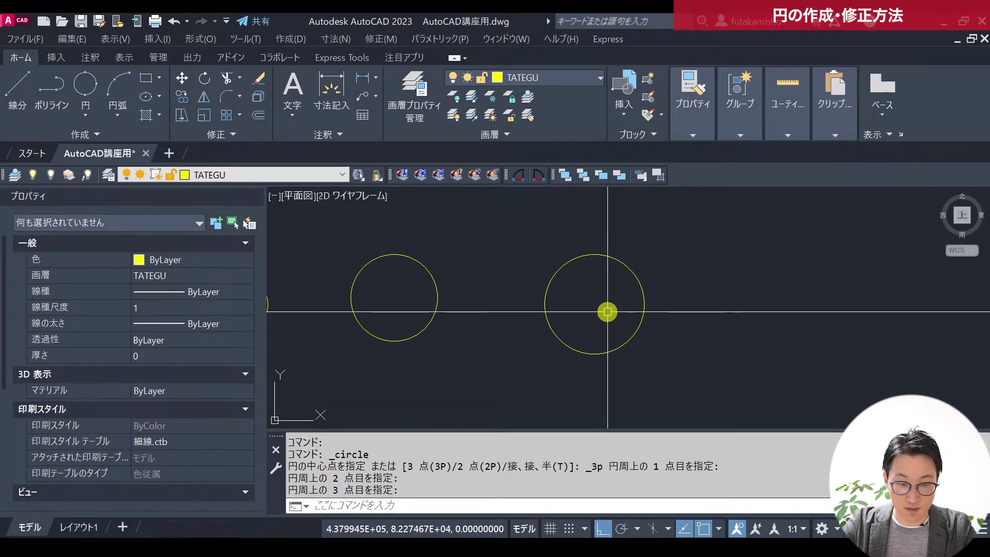
click(86, 122)
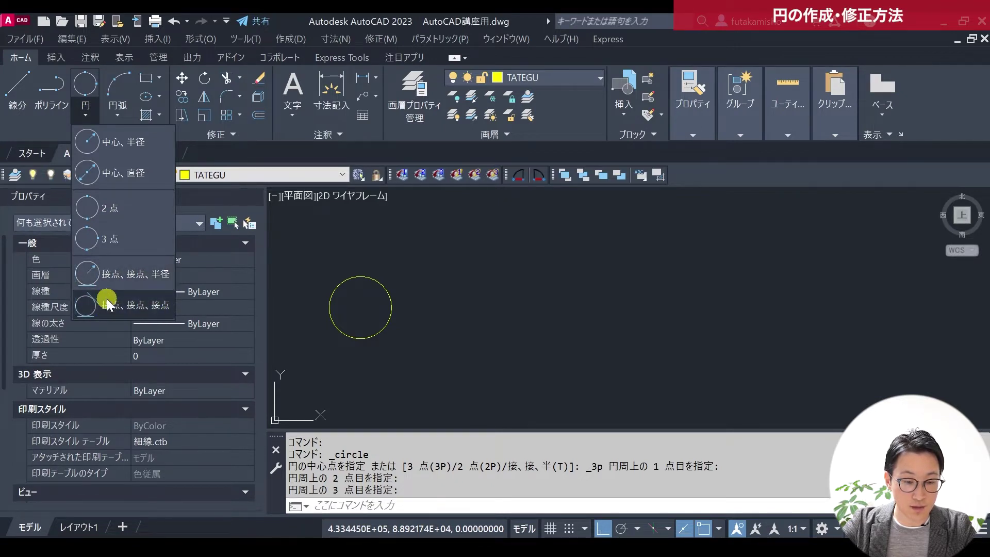
key(Escape)
key(Escape)
key(Escape)
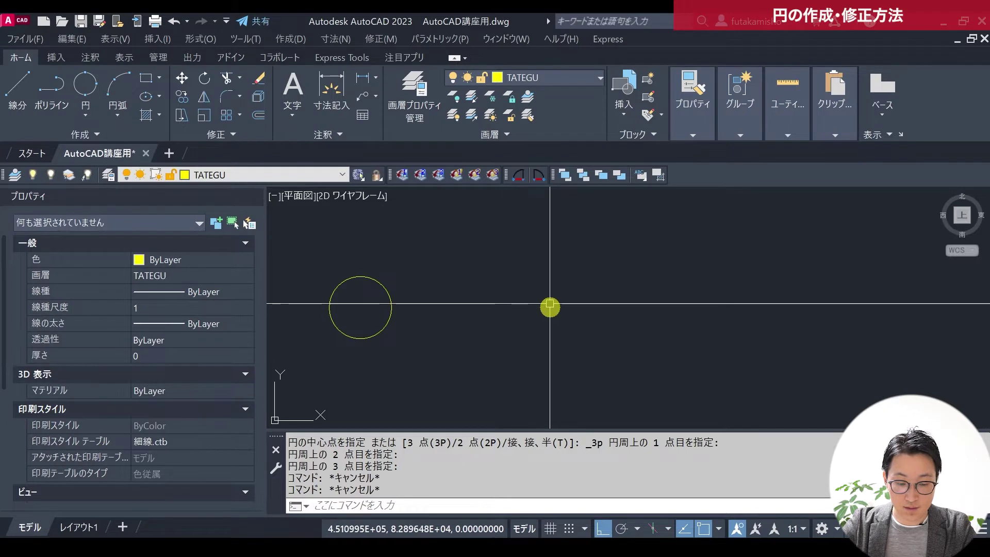
Draw a vertical line and a horizontal line with the LINE command.
text(1)
key(Return)
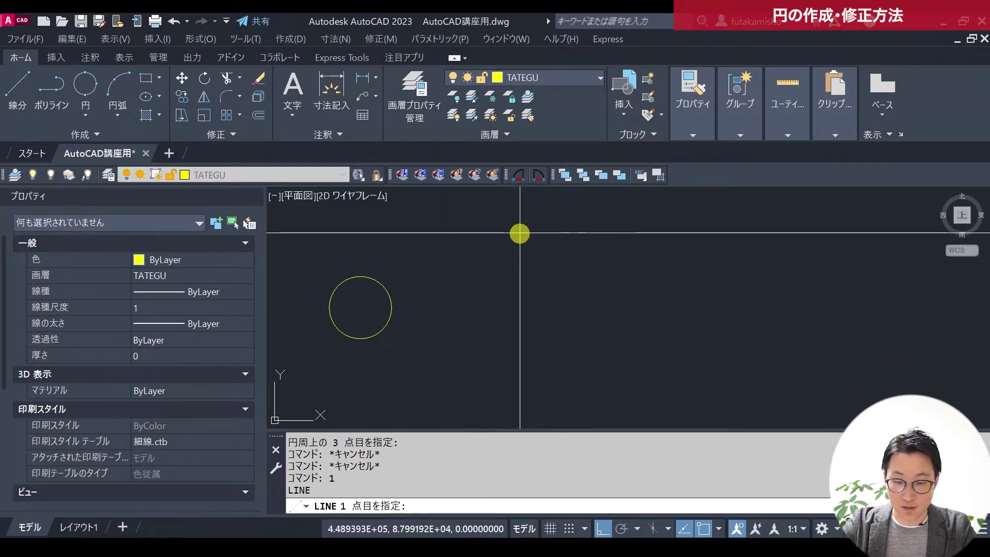
click(520, 234)
click(526, 337)
key(Escape)
key(Return)
click(546, 337)
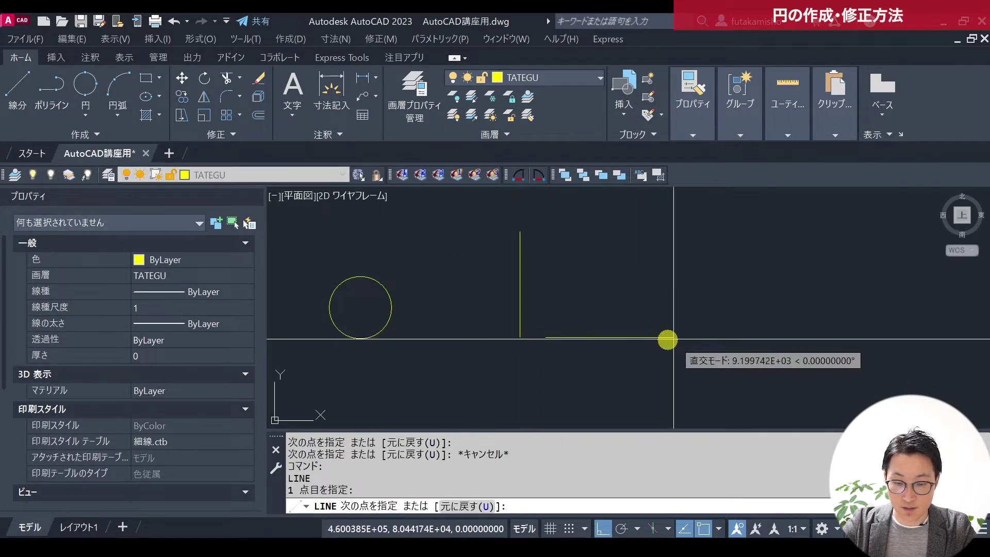
click(681, 335)
key(Escape)
Draw a diagonal line with ortho turned off via F8, then pan to centre the lines.
key(Return)
click(581, 202)
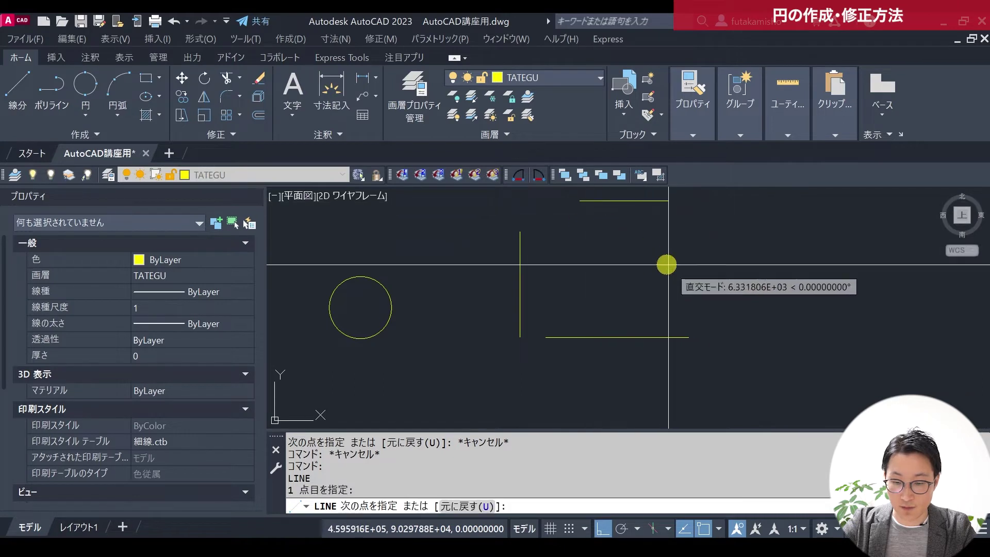
key(F8)
click(701, 296)
key(Escape)
key(Escape)
middle_drag(571, 299, 500, 305)
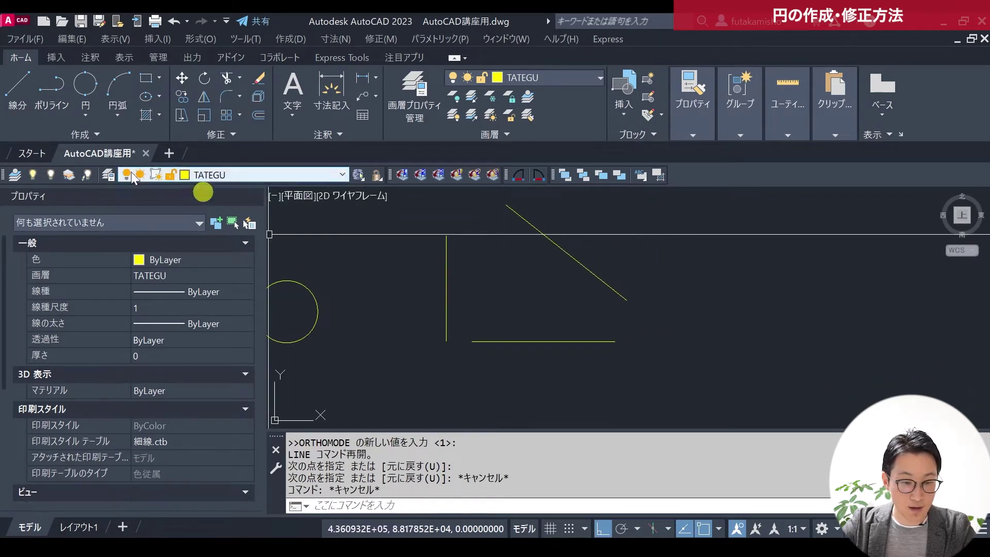
Draw a Tan, Tan, Radius circle of radius 3000 touching the vertical and horizontal lines.
click(80, 116)
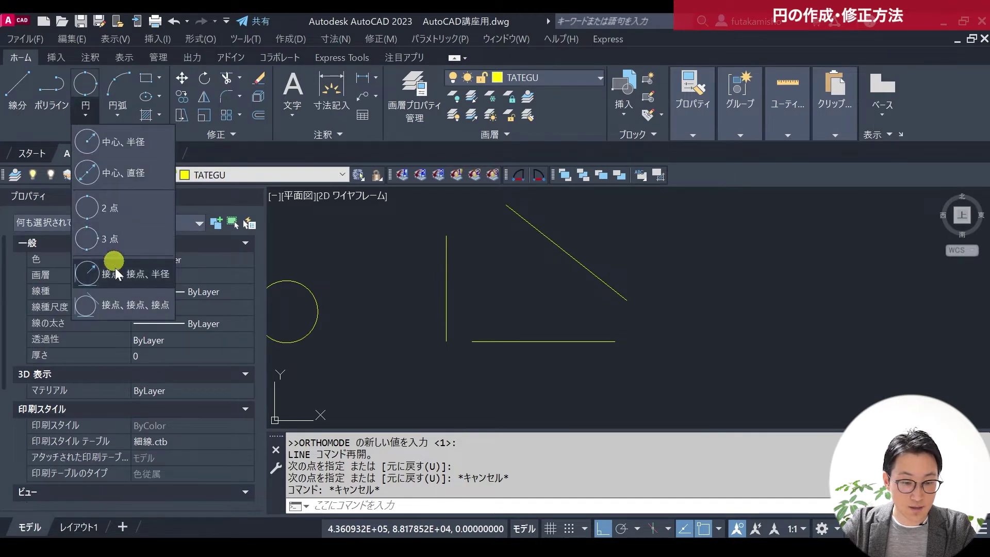
click(157, 284)
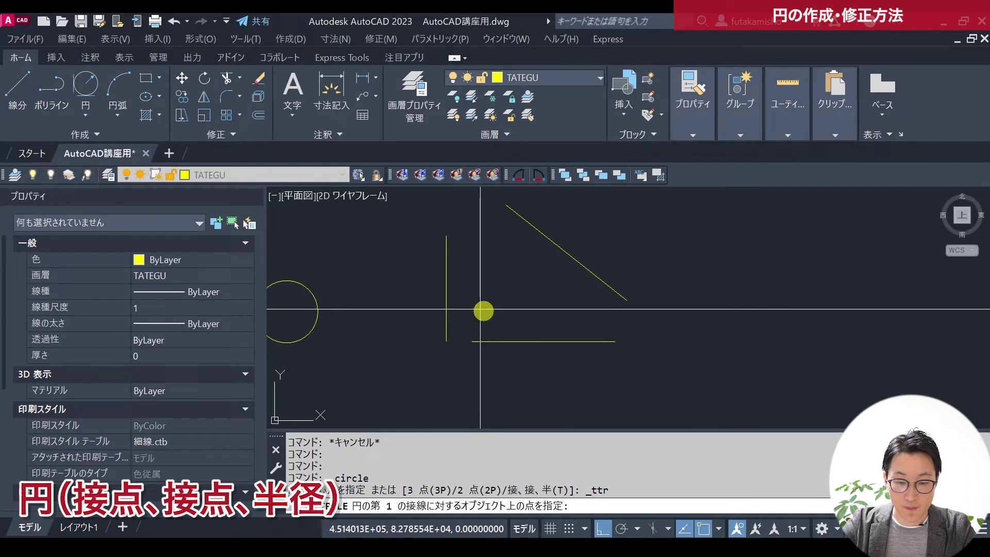
click(446, 297)
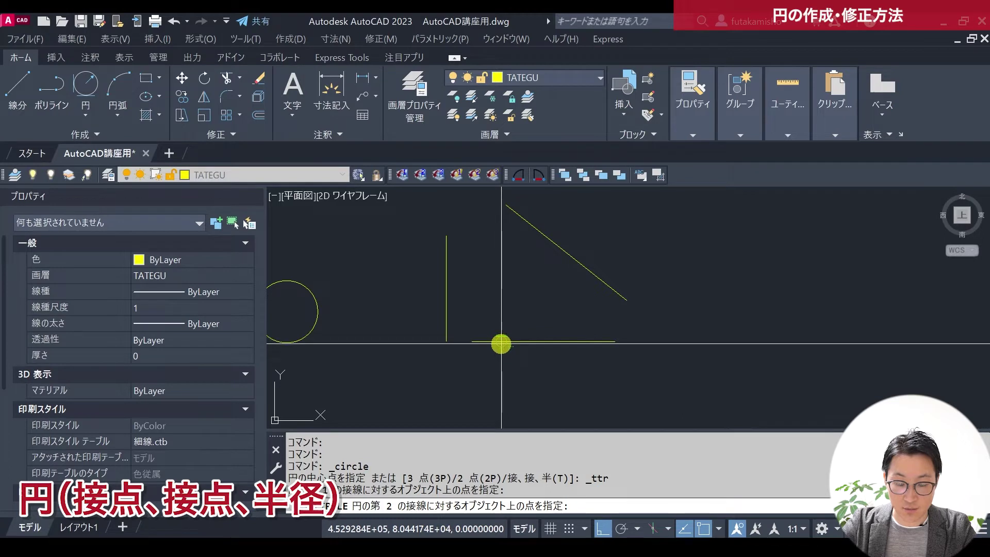
click(501, 343)
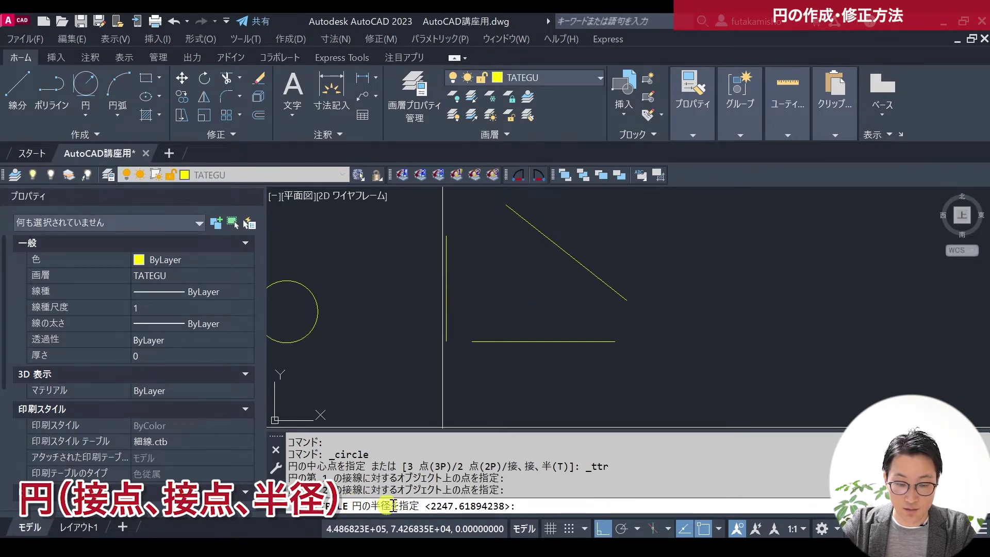
text(3000)
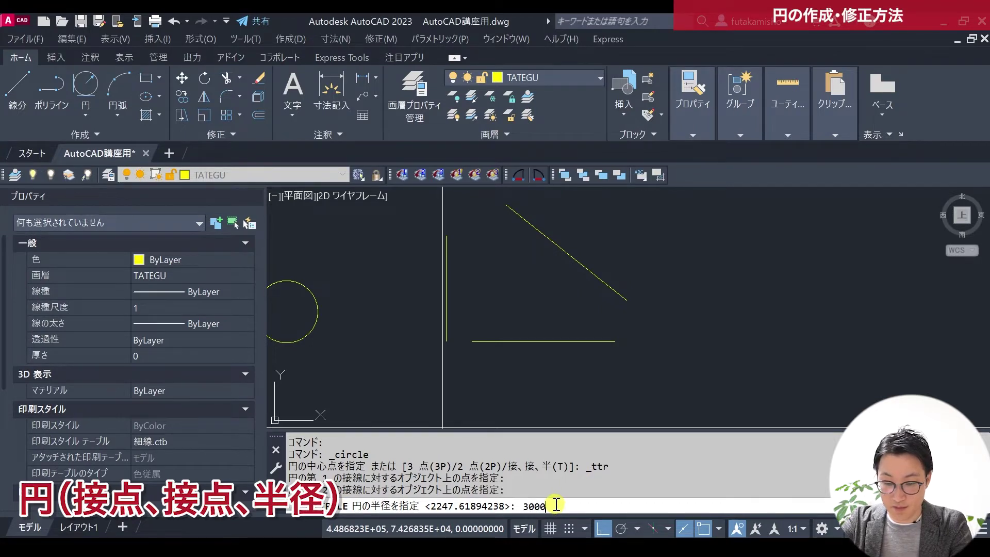
key(Return)
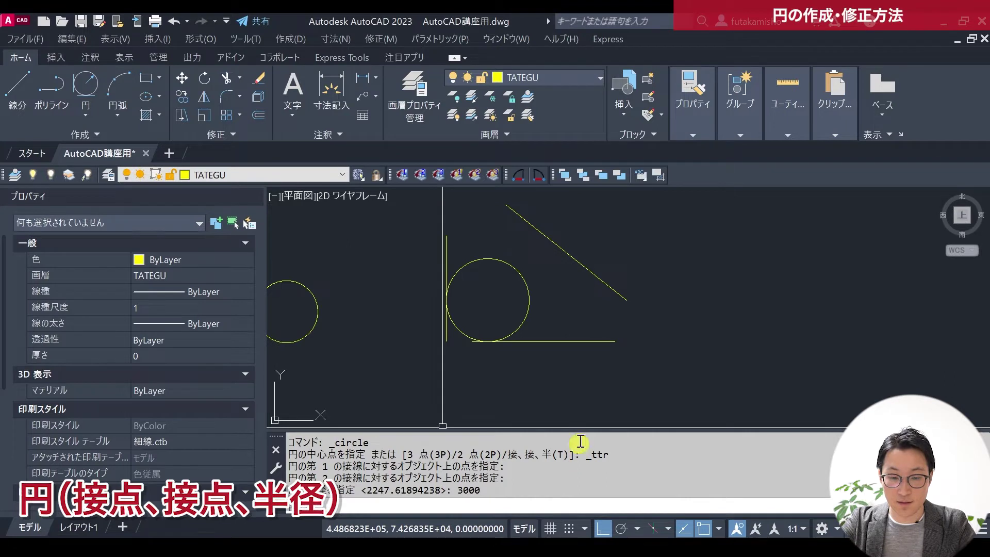
key(Return)
click(529, 301)
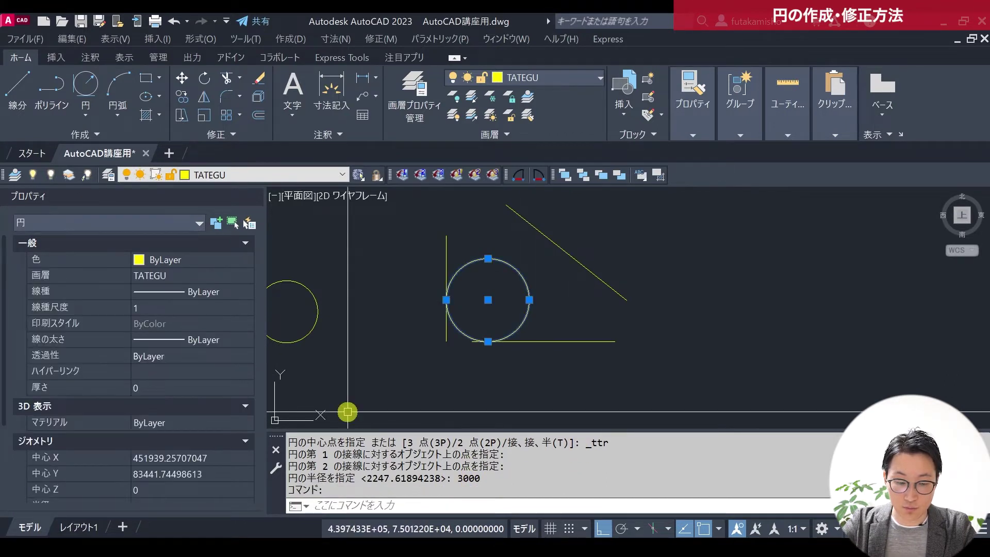
Deselect the circle and select the vertical, horizontal and diagonal lines for COPY.
scroll(150, 392, down, 3)
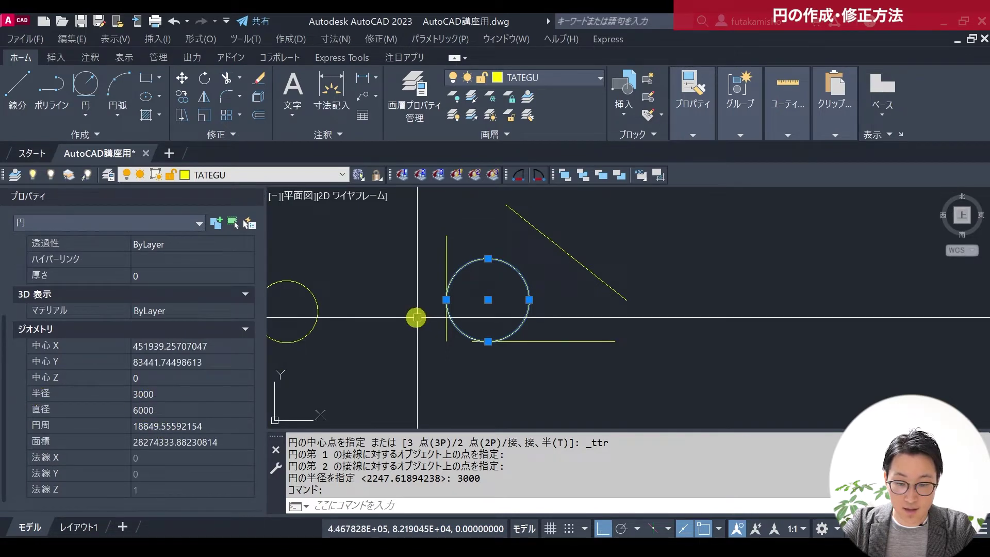
scroll(462, 298, up, 2)
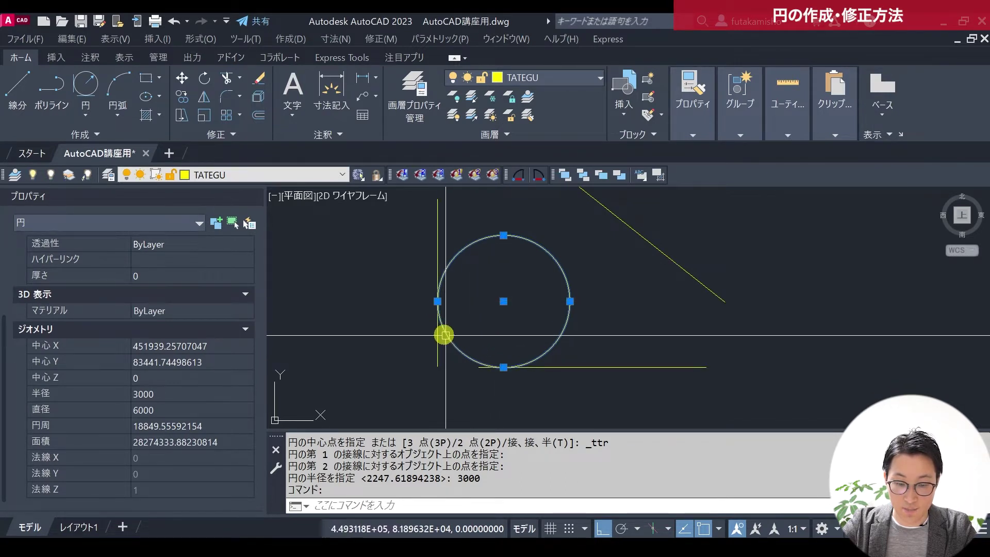
scroll(482, 316, down, 4)
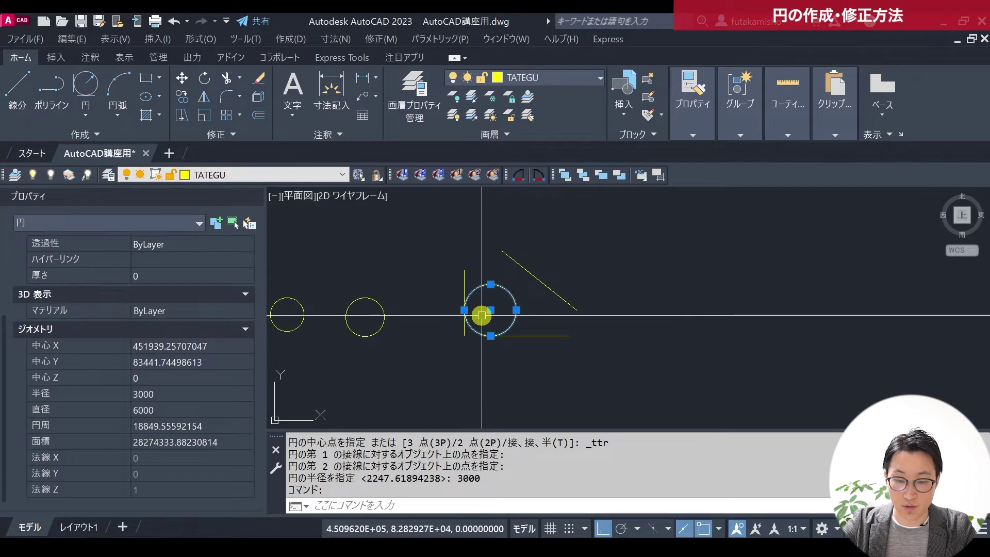
key(Escape)
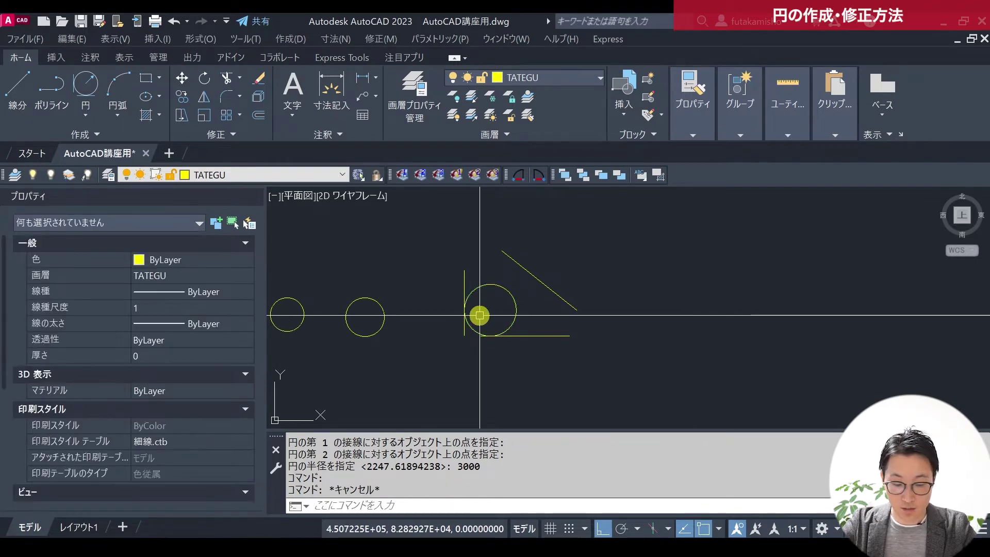
text(co)
key(Return)
drag(581, 361, 559, 310)
click(465, 276)
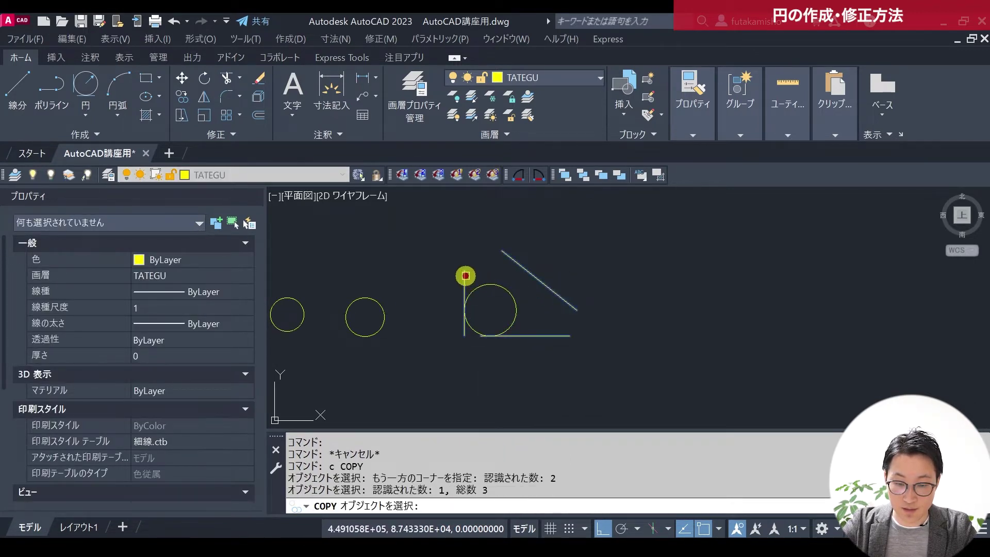
key(Return)
Place the copy of the three lines to the right of the tangent circle.
click(493, 269)
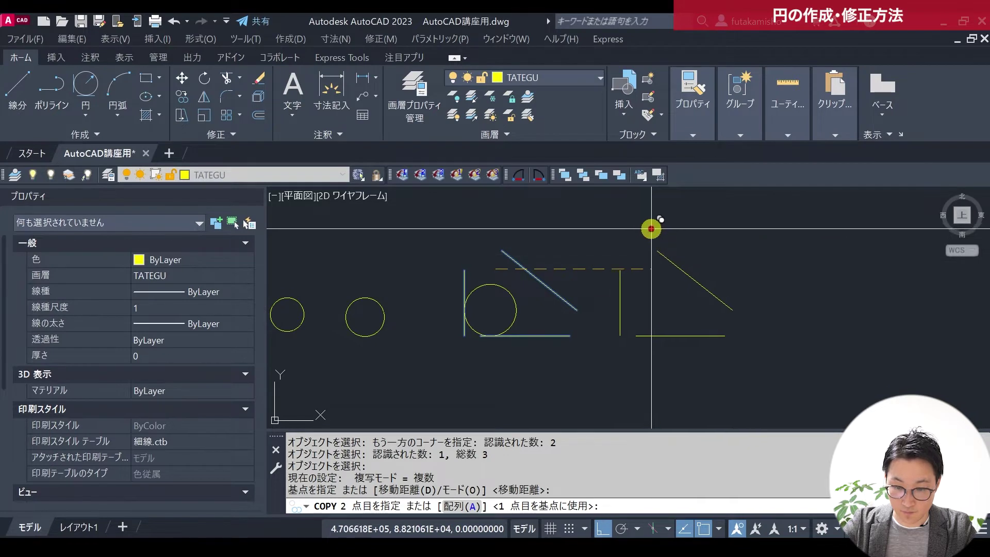
click(648, 342)
key(Return)
middle_drag(648, 341, 502, 337)
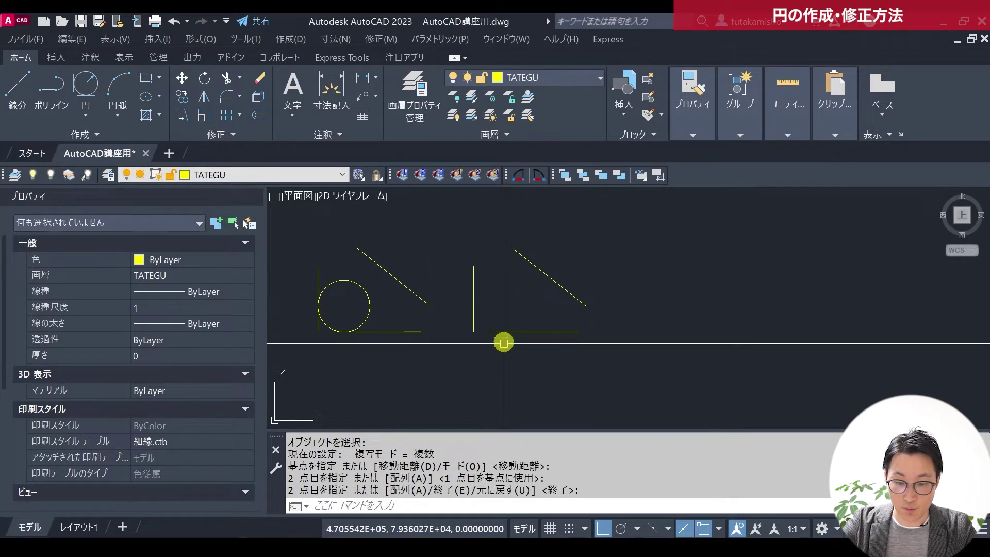
Draw a Tan, Tan, Tan circle touching the copied vertical, horizontal and diagonal lines.
click(86, 119)
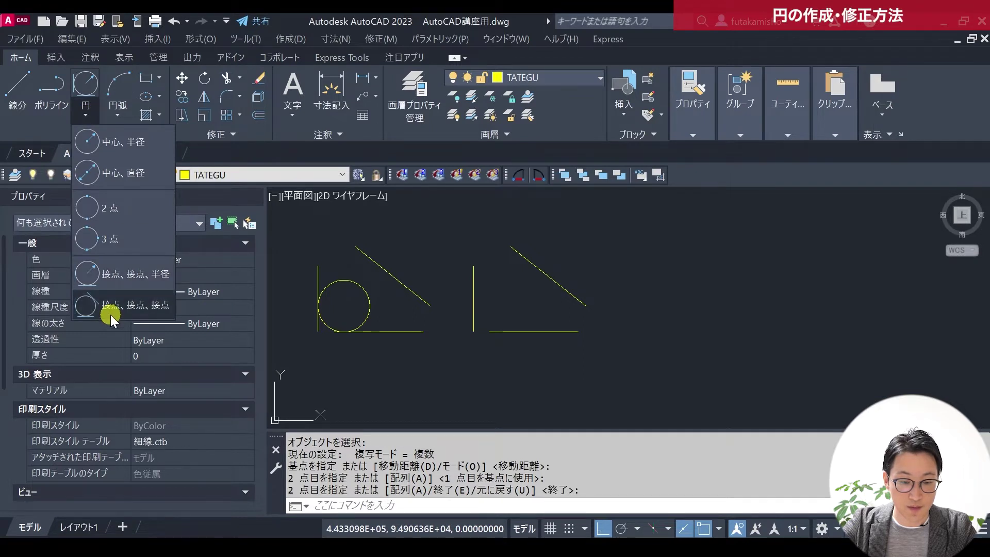
click(158, 312)
scroll(505, 361, up, 2)
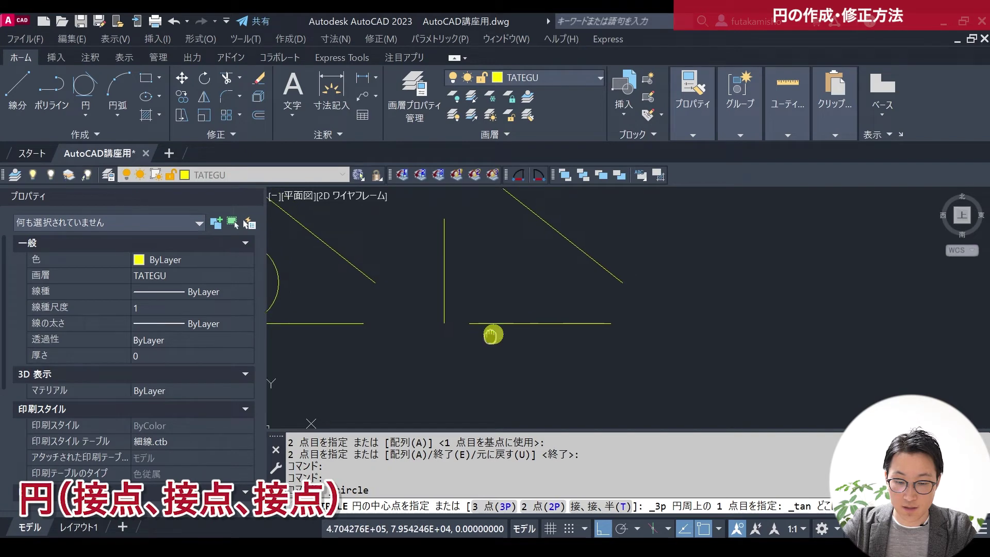
click(408, 298)
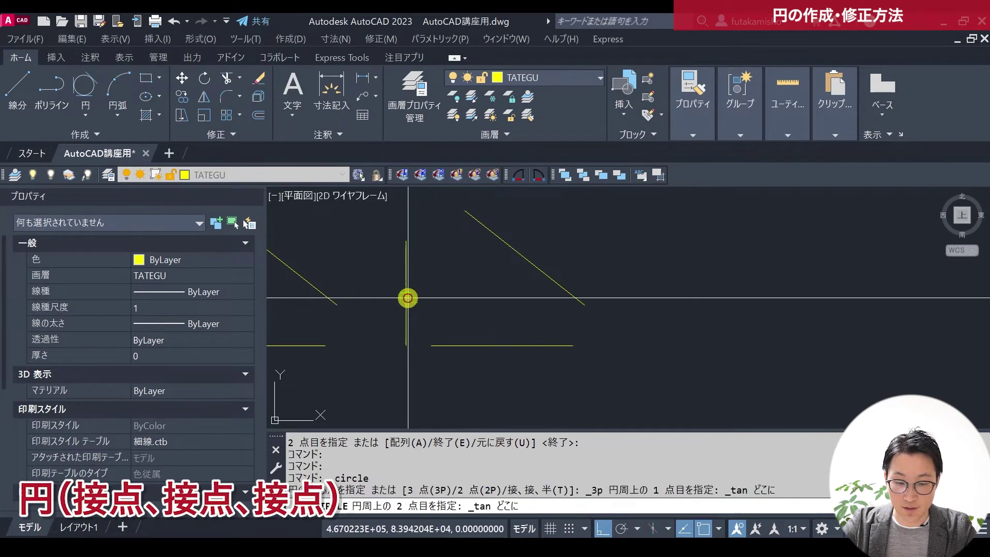
click(498, 344)
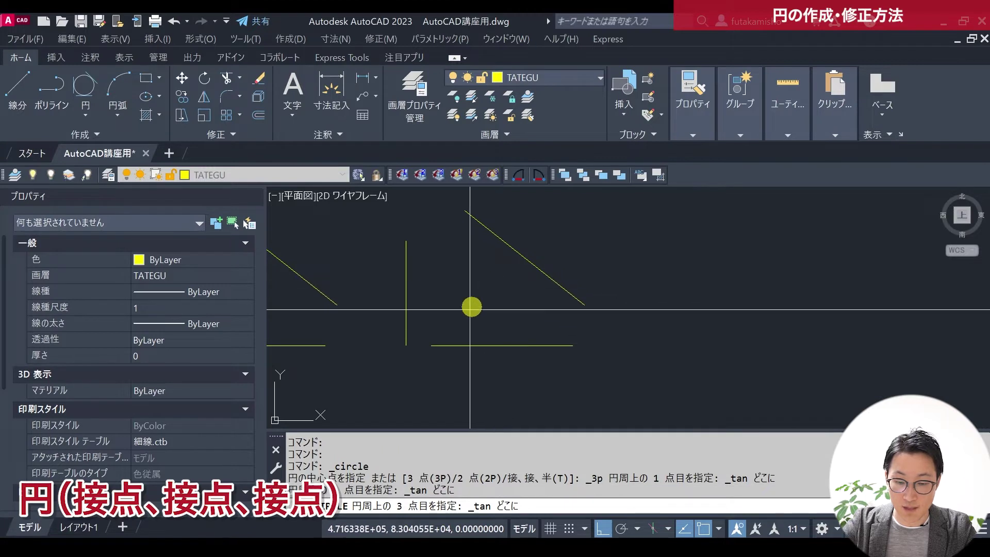
click(497, 236)
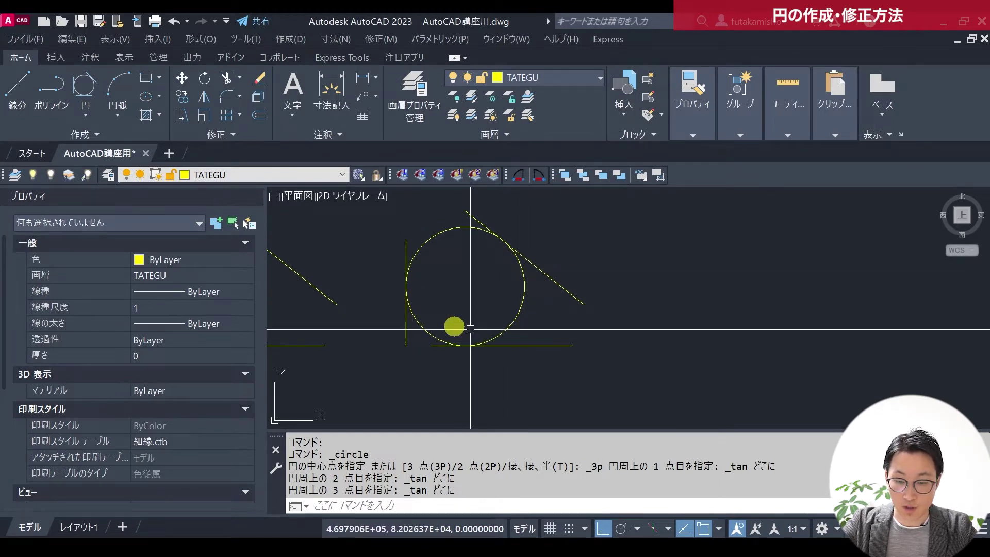
scroll(469, 299, down, 4)
scroll(433, 305, down, 2)
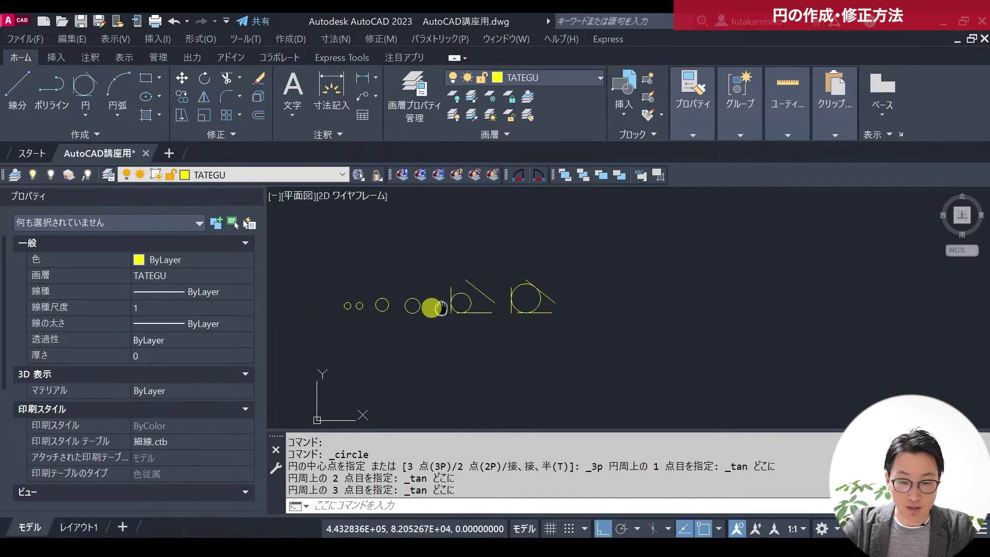
Zoom the view and open the Circle dropdown in the Draw panel.
scroll(568, 329, up, 2)
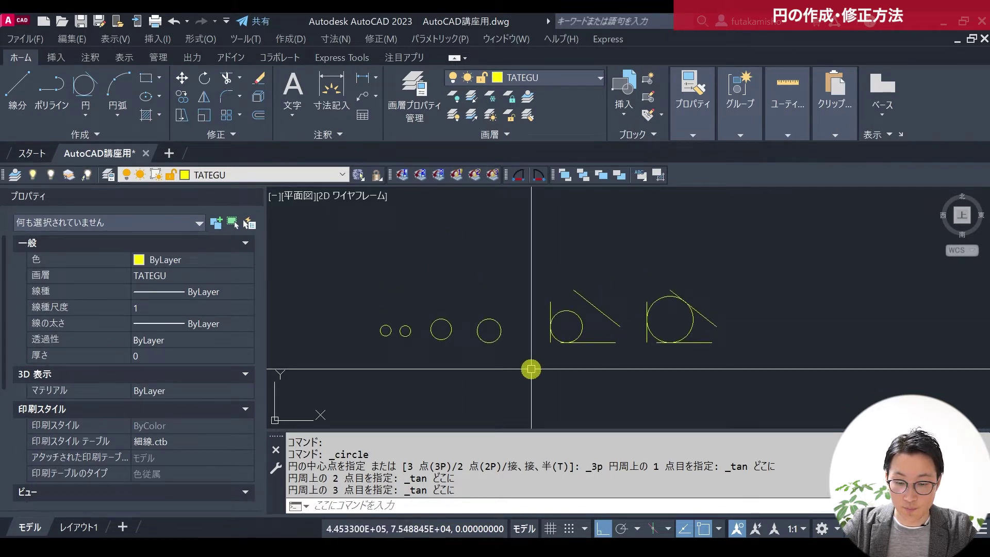
click(79, 113)
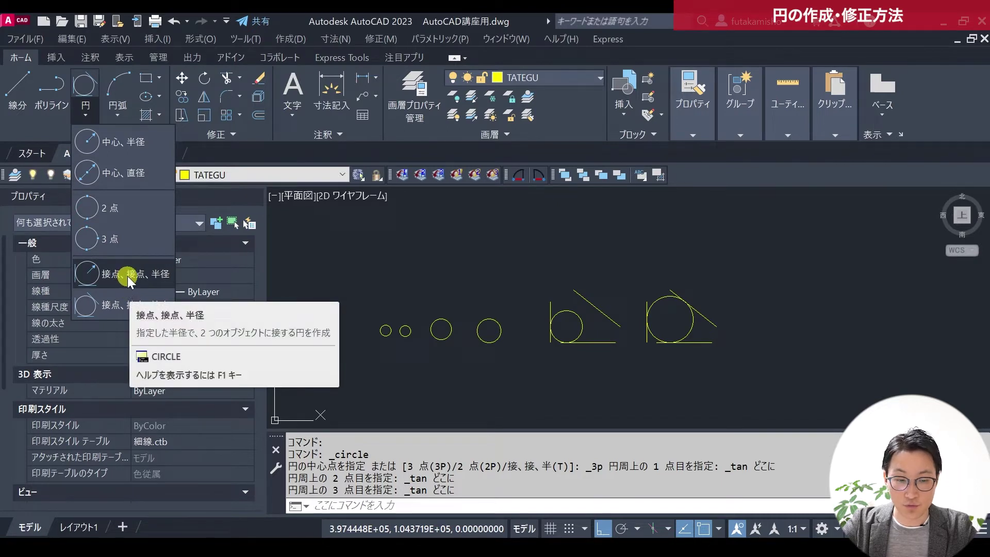
Draw a centre-radius circle above the existing circles, accepting the default 4330.62 radius.
click(134, 144)
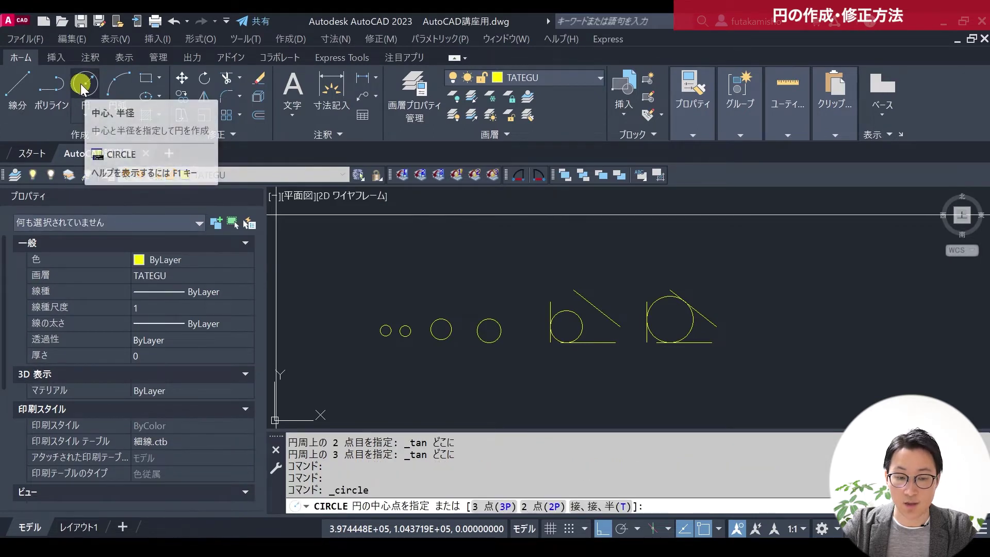
click(328, 257)
scroll(356, 269, up, 1)
scroll(364, 253, up, 1)
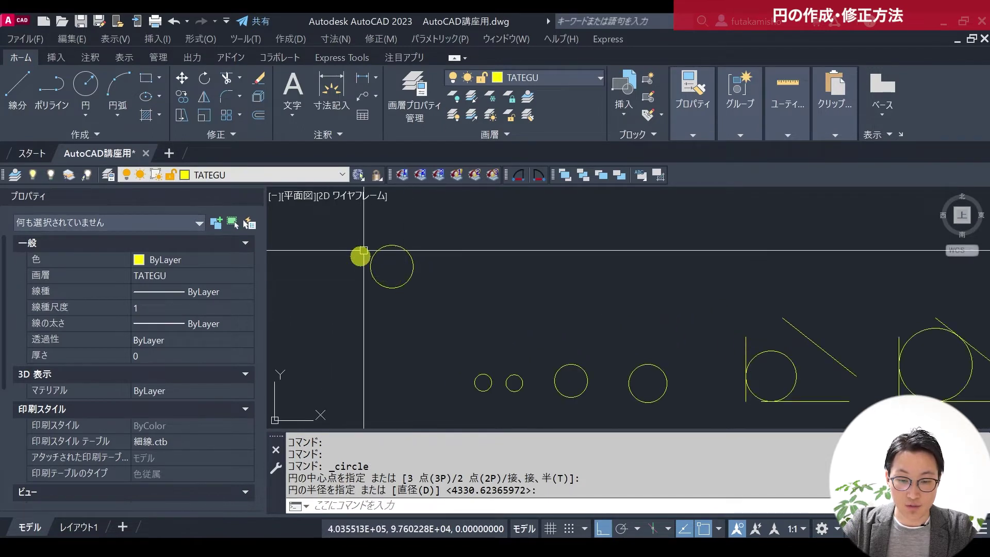
scroll(365, 278, up, 2)
scroll(407, 315, up, 1)
scroll(385, 287, up, 1)
click(404, 293)
click(404, 287)
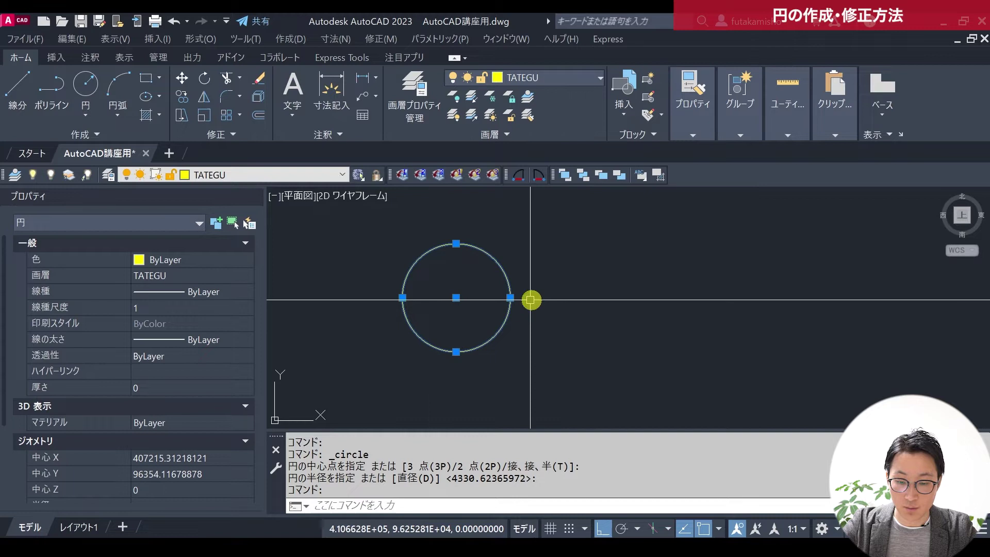
click(510, 298)
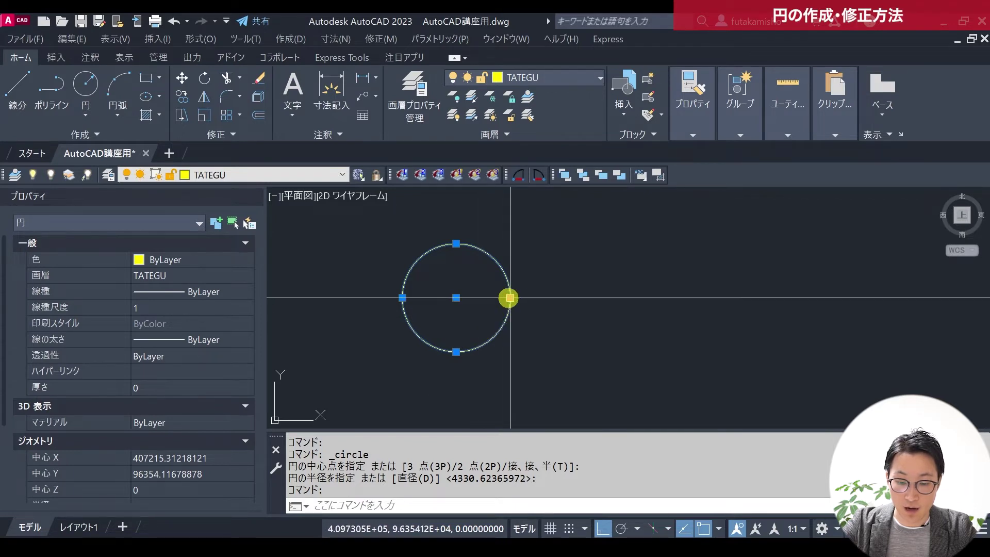
Stretch the circle's quadrant grip larger, then shrink it to a radius of about 2677.
click(510, 298)
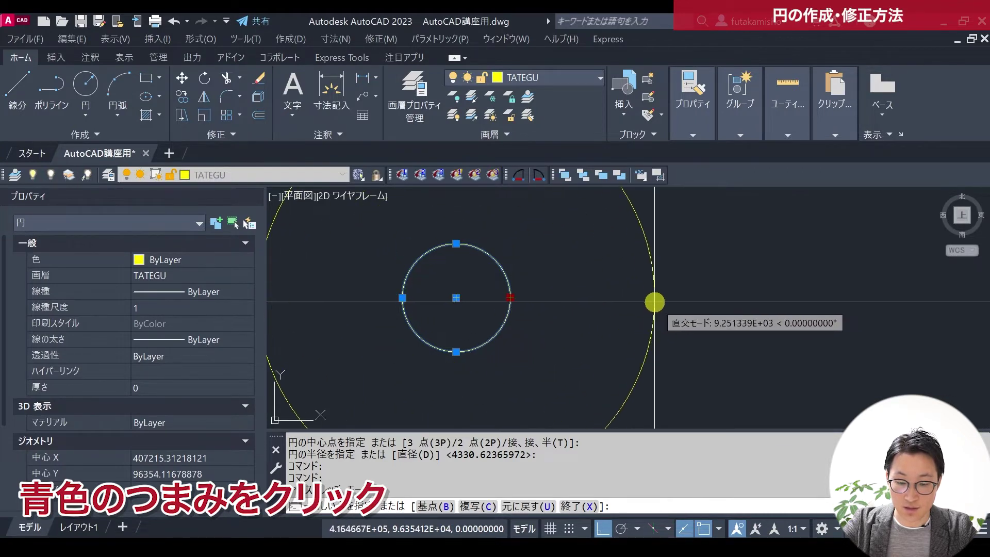
scroll(591, 303, down, 2)
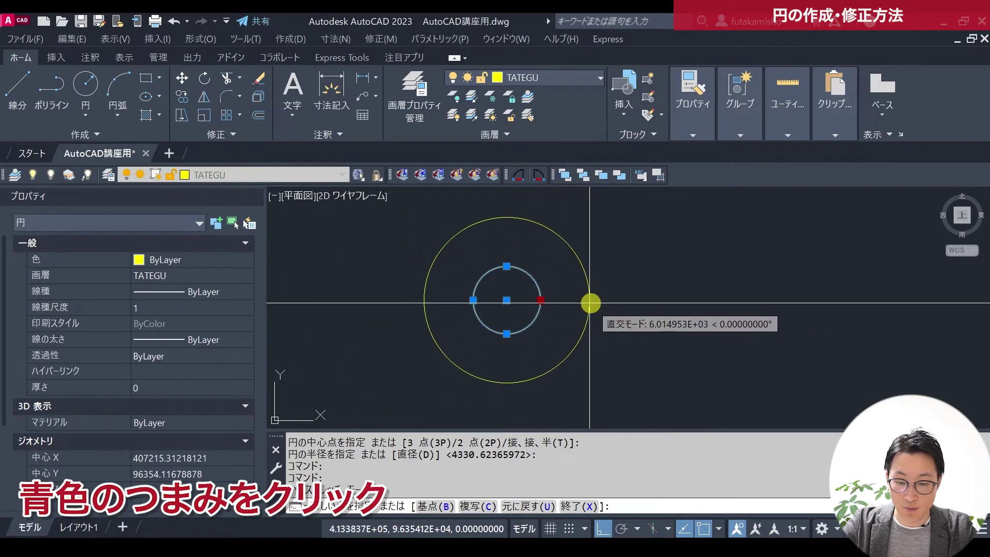
click(612, 303)
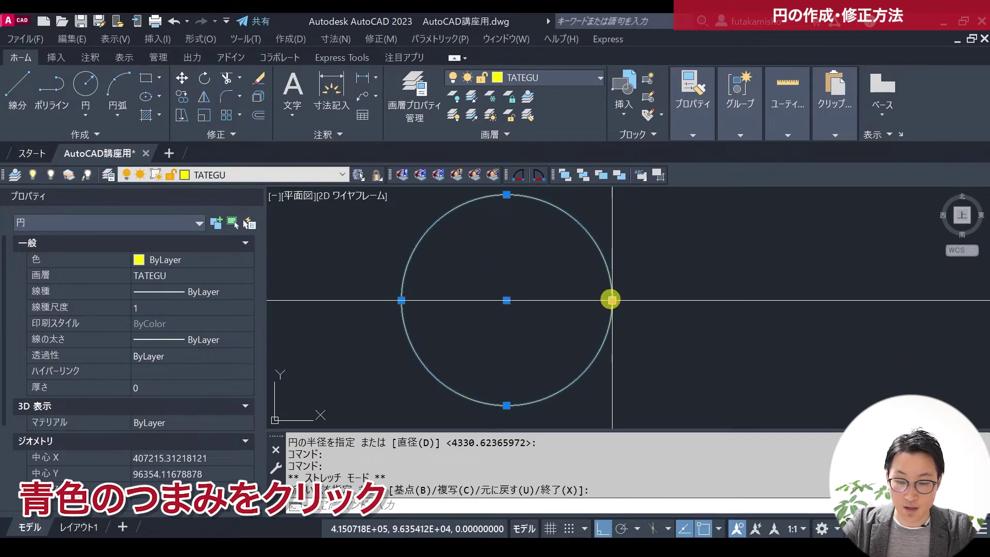
click(612, 300)
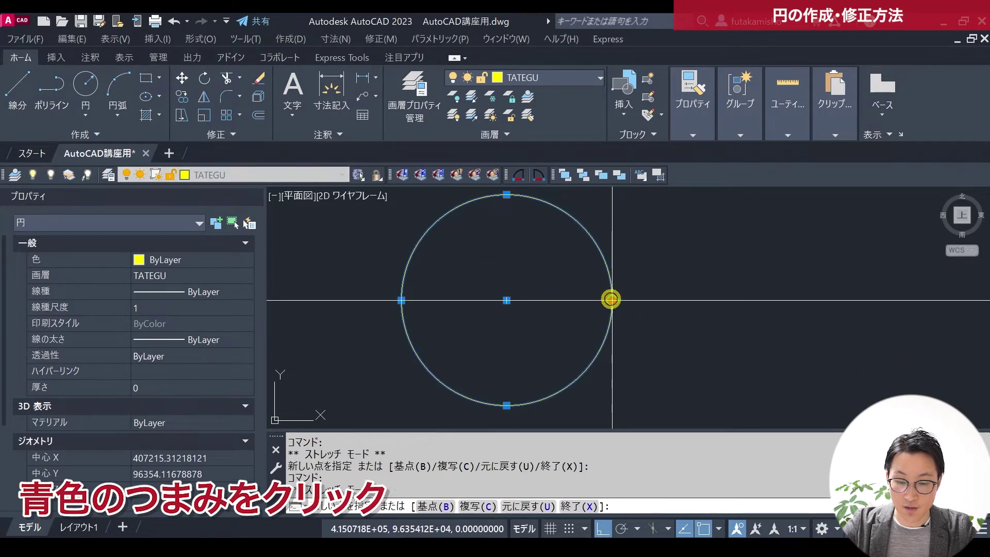
click(543, 299)
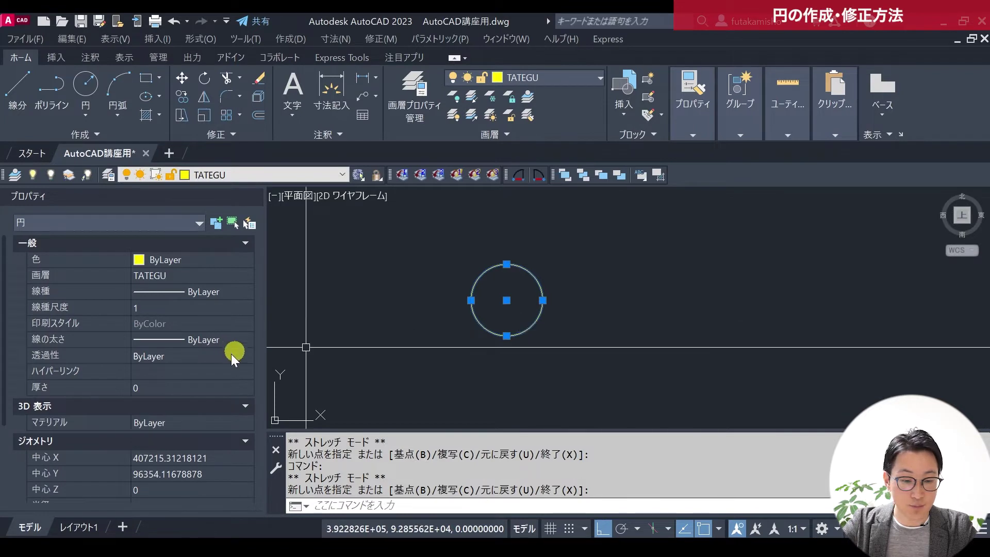
scroll(233, 332, down, 3)
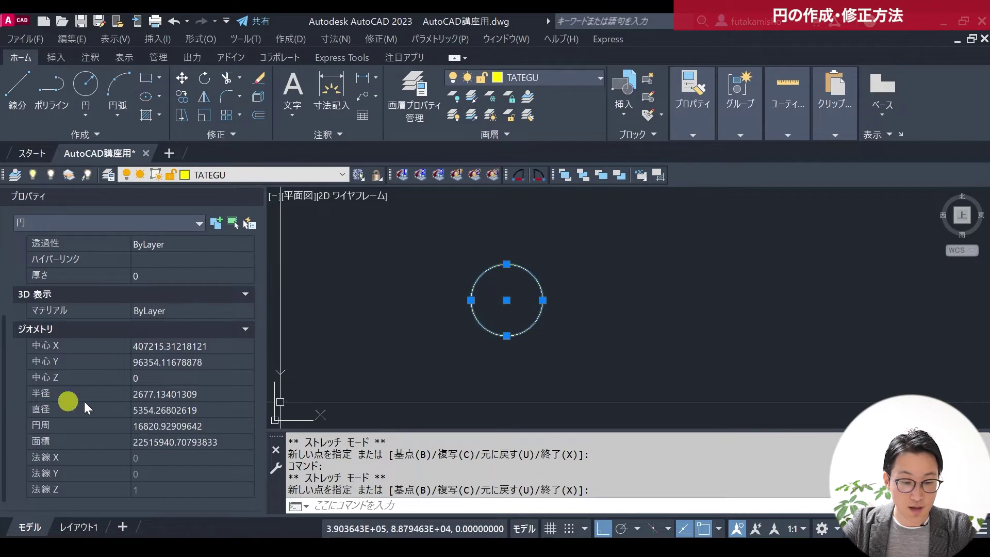
Enter radius 4000 in the Properties palette for a diameter of 8000, then deselect.
click(205, 396)
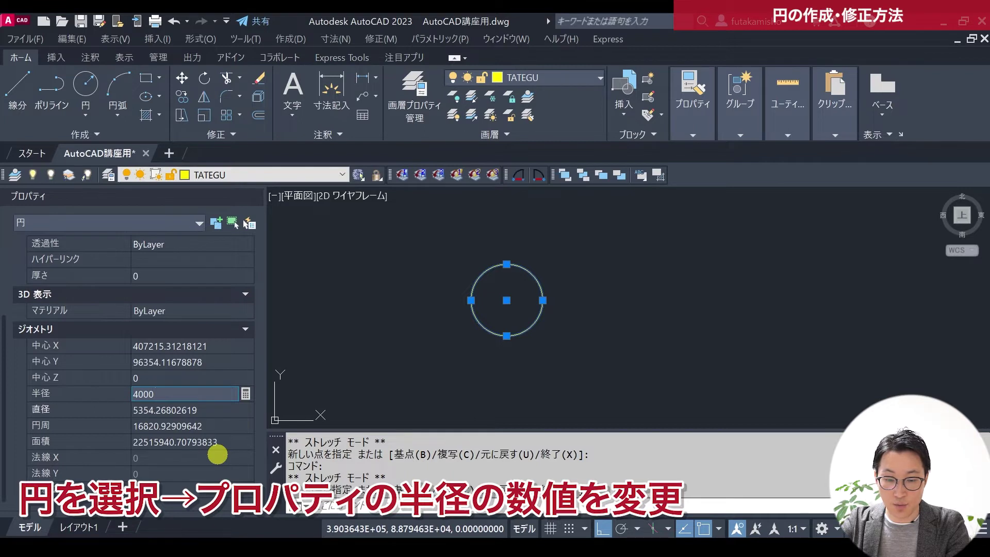
key(Return)
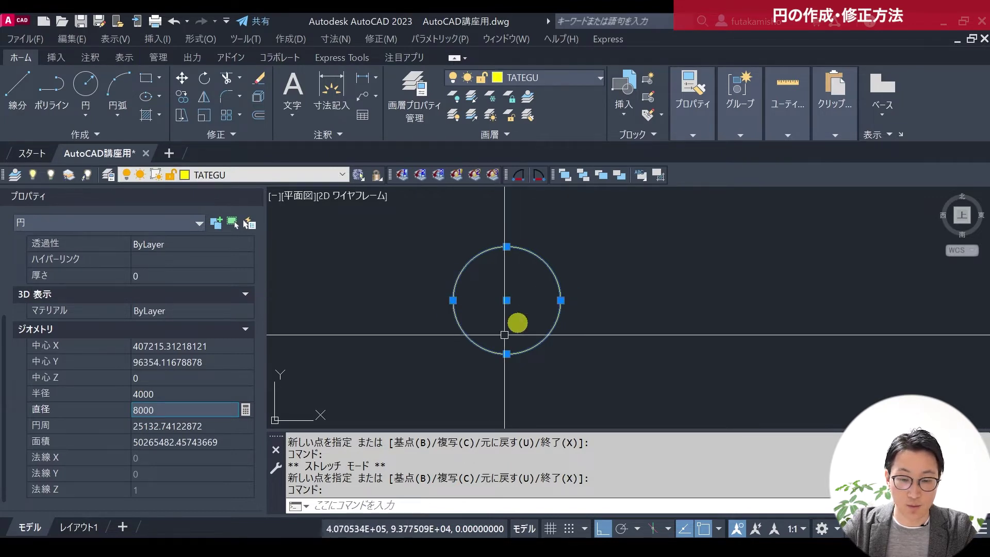
scroll(361, 274, down, 4)
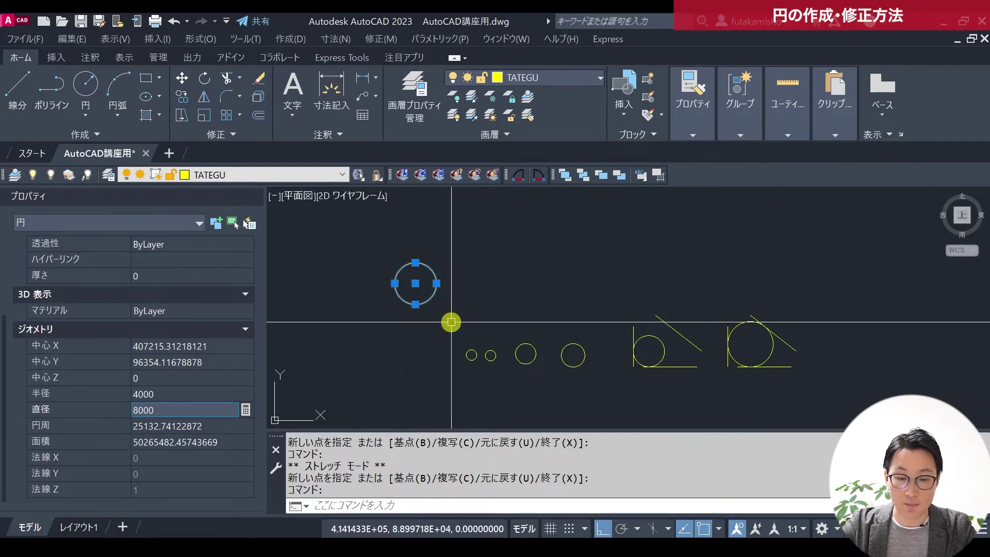
key(Escape)
key(Escape)
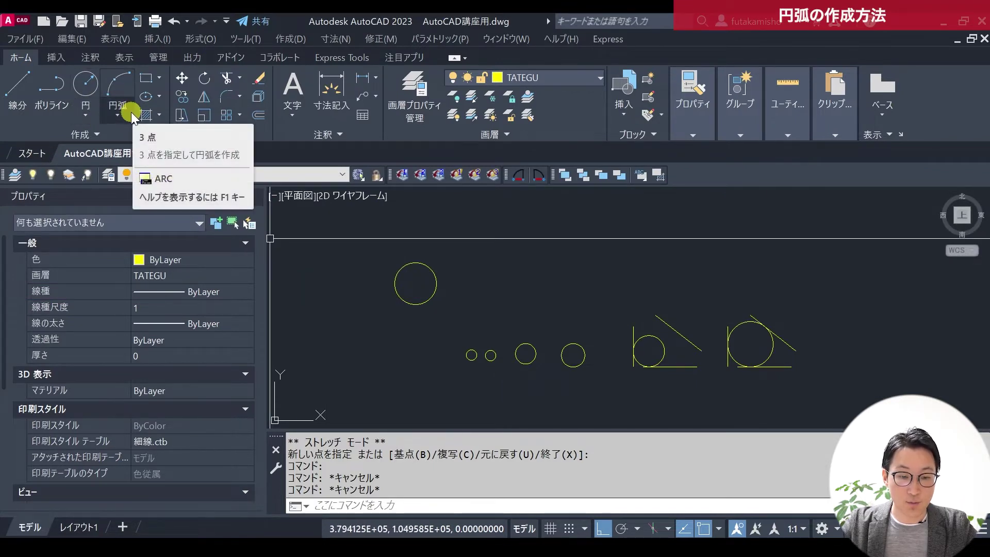
Start the ARC command using the 3-Point method from the Draw panel.
click(128, 120)
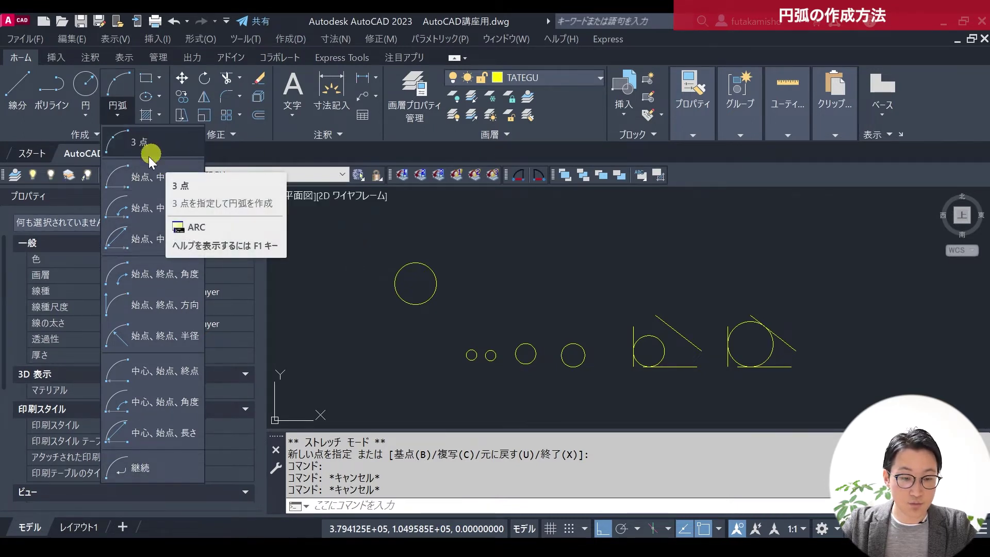
mouse_move(139, 143)
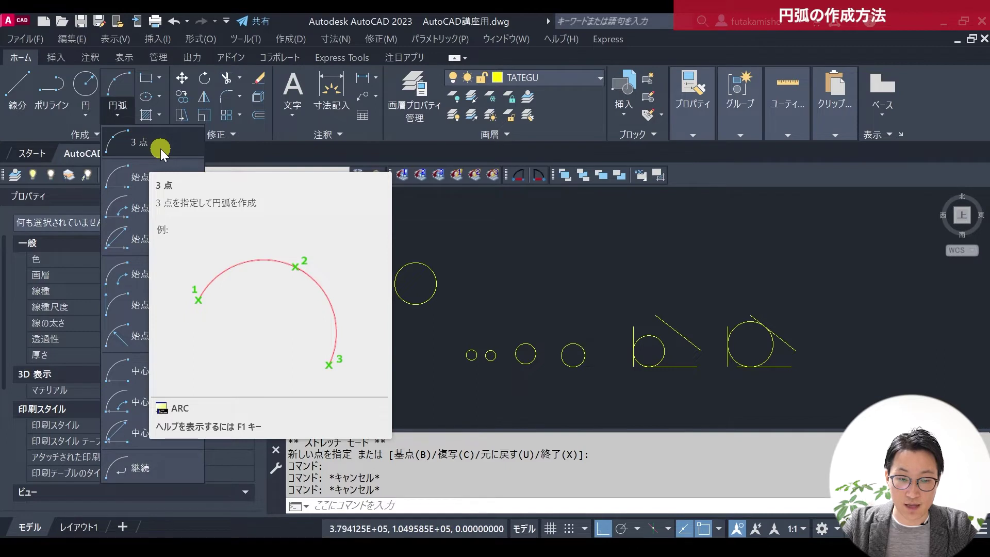
click(160, 149)
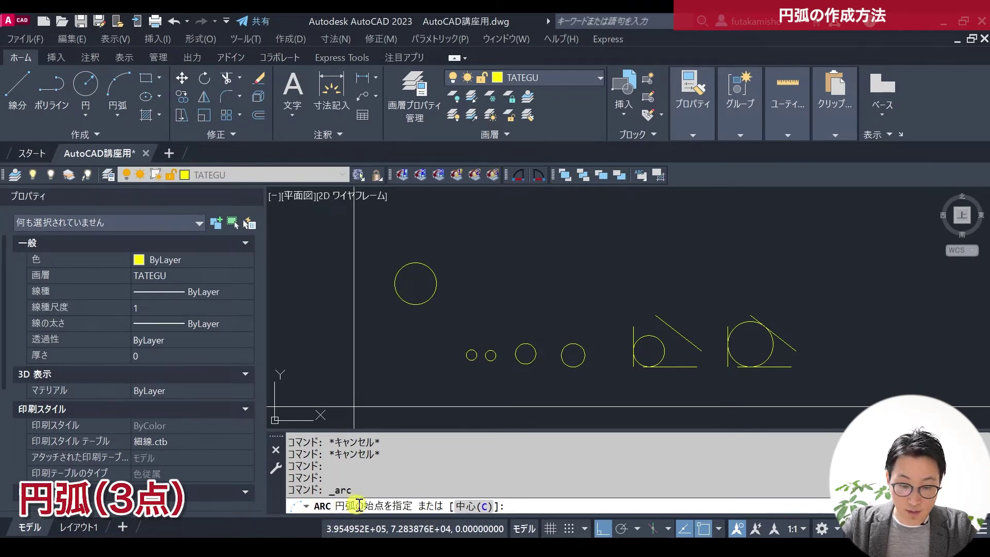
Draw a three-point arc on layer TATEGU above the circles, then select it.
click(542, 264)
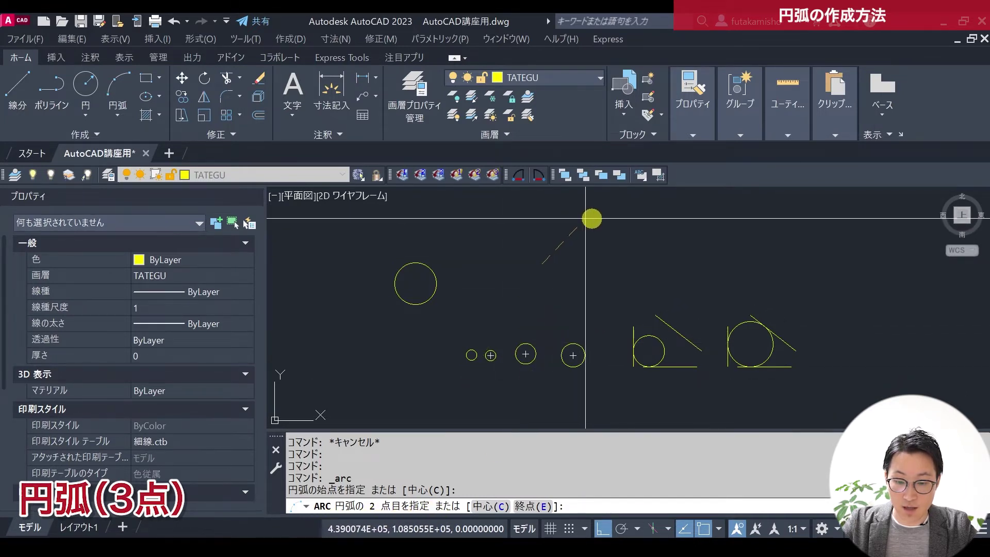
middle_drag(598, 235, 532, 275)
scroll(500, 269, up, 2)
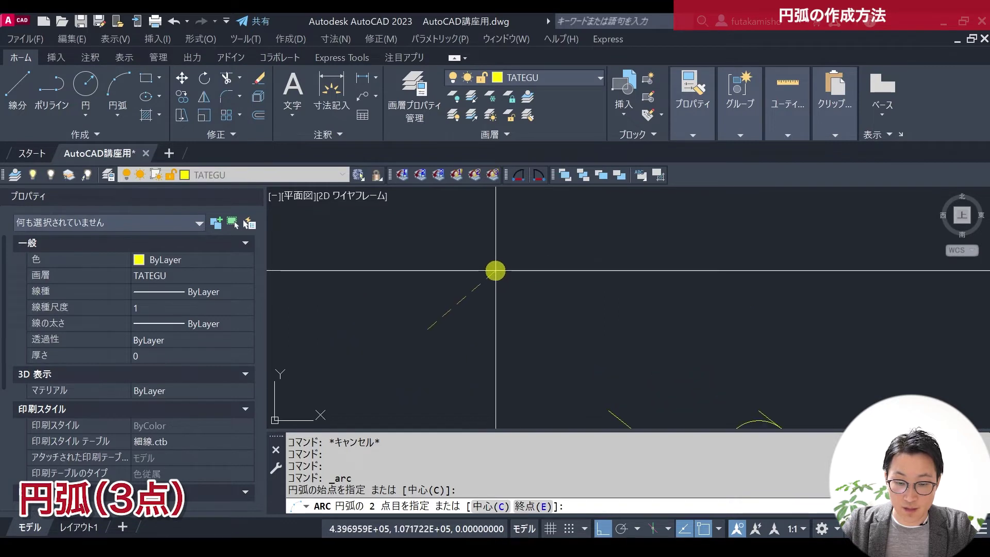
click(495, 270)
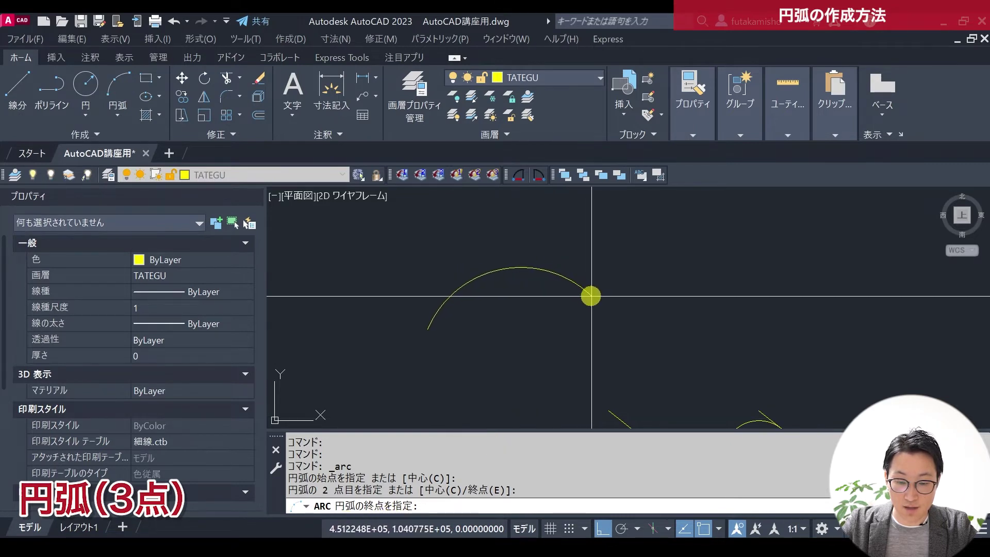
click(614, 274)
scroll(567, 335, down, 3)
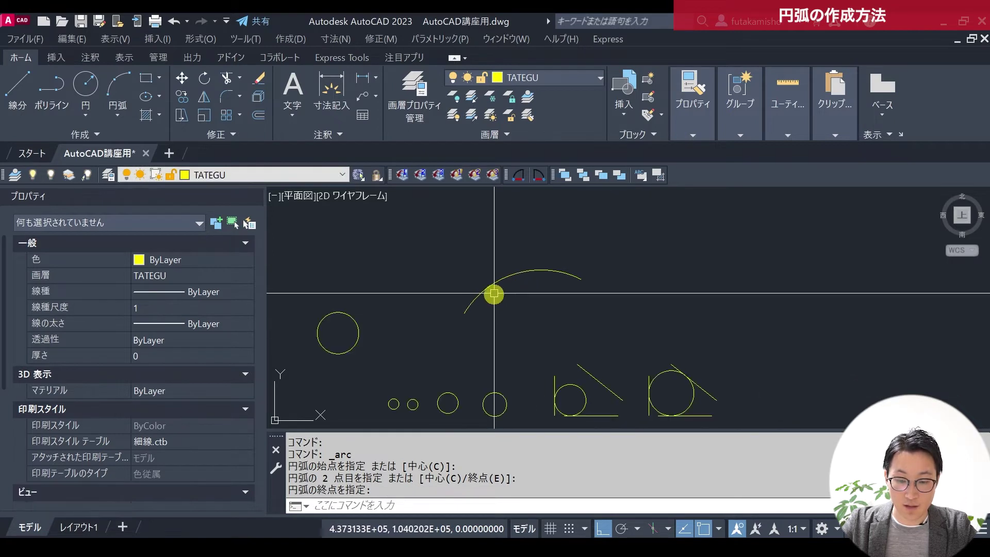
click(492, 284)
scroll(509, 330, up, 1)
scroll(472, 321, up, 1)
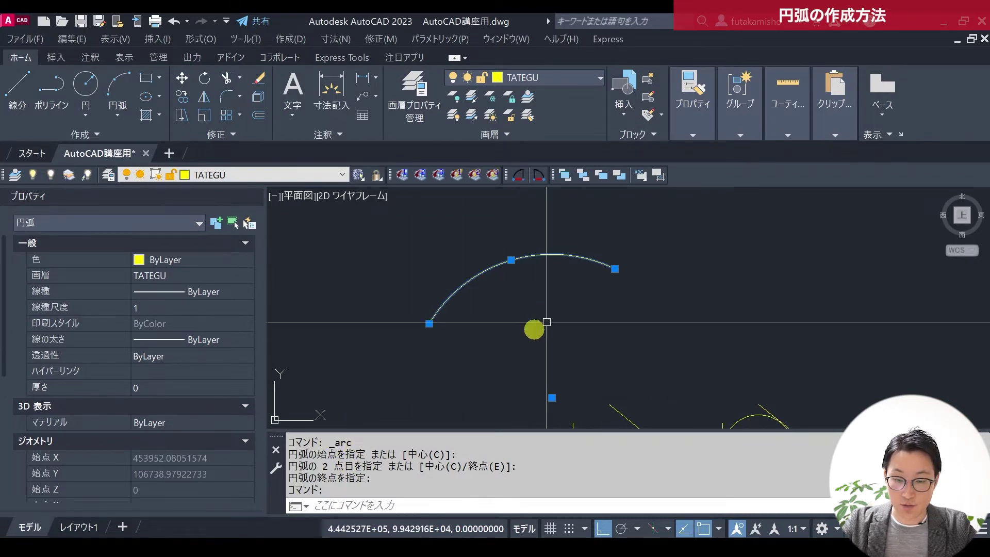
With Ortho off, drag the arc's end grip so it curves up and bulges right.
scroll(468, 365, down, 2)
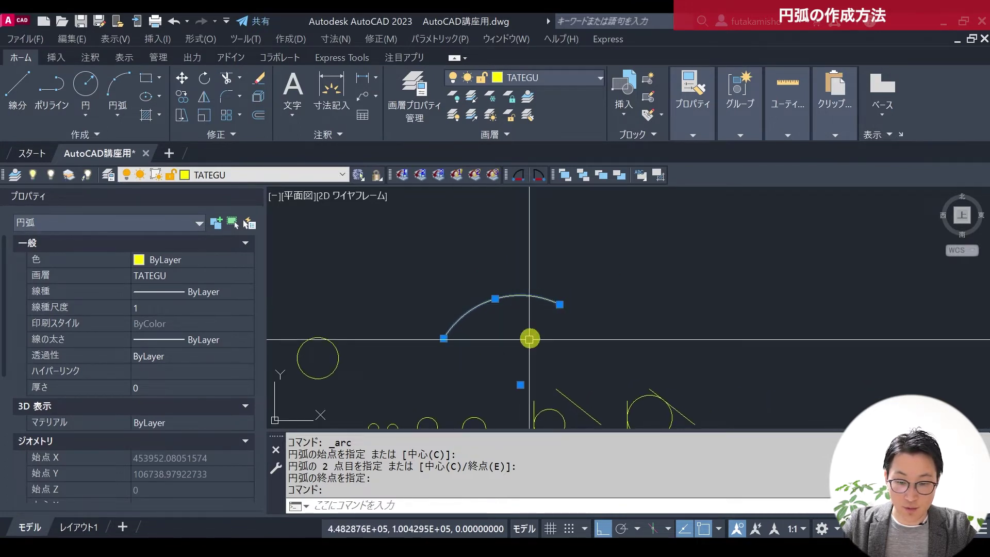
click(559, 306)
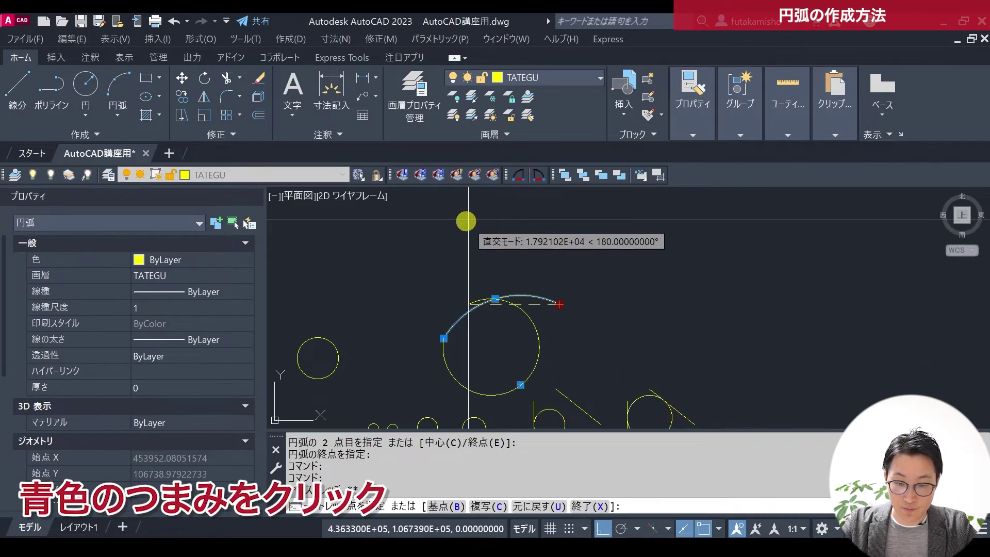
key(F8)
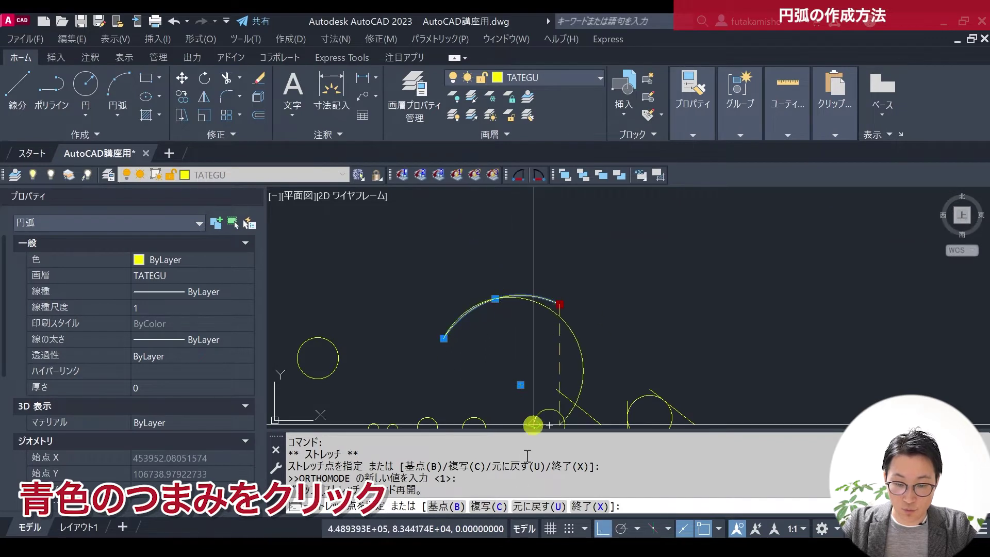
click(604, 531)
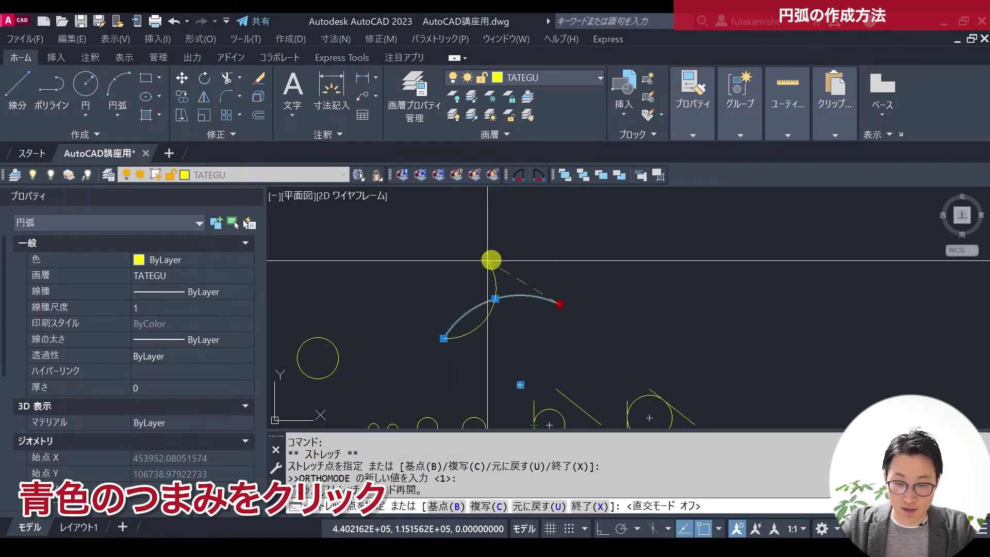
click(478, 253)
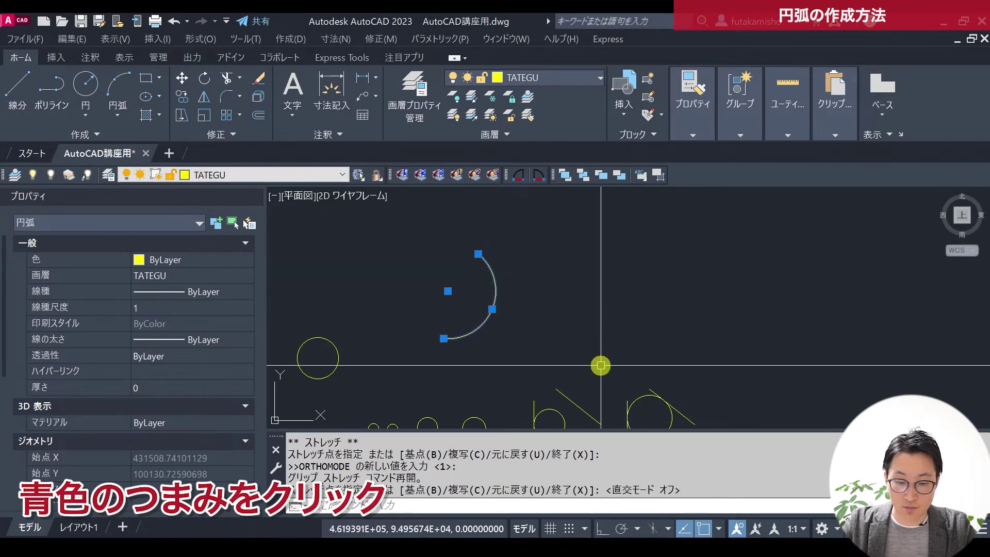
scroll(174, 360, down, 5)
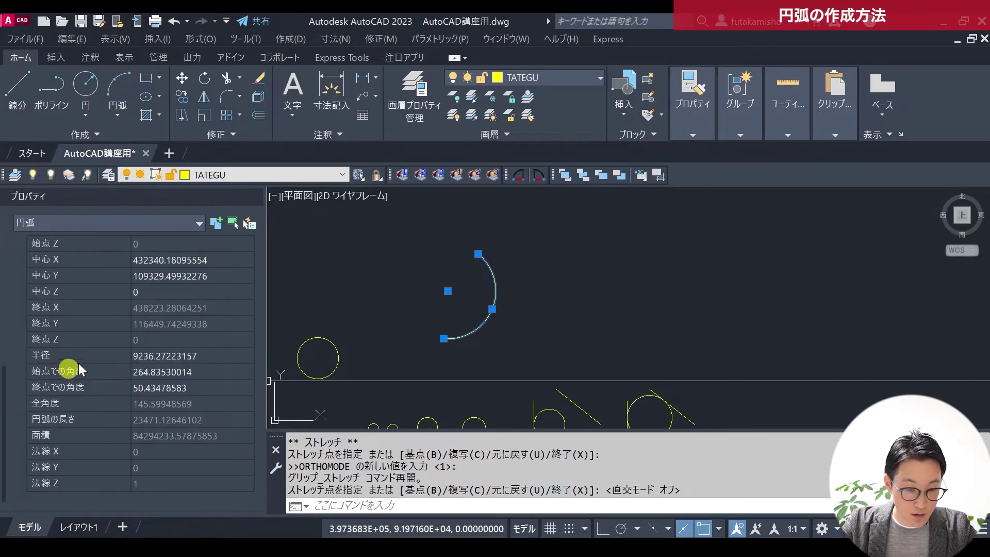
Set the arc's radius to 5000 in the Properties palette.
click(206, 357)
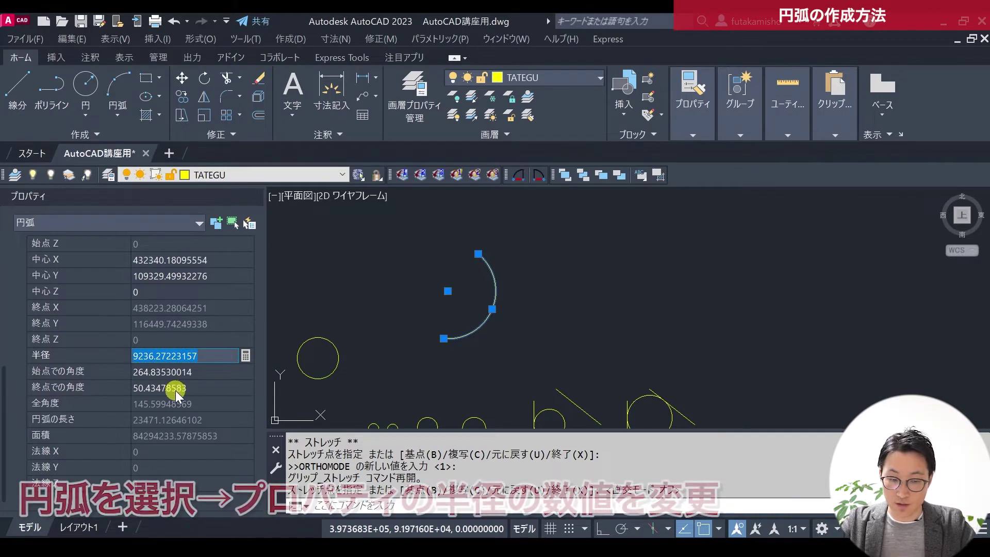
text(5000)
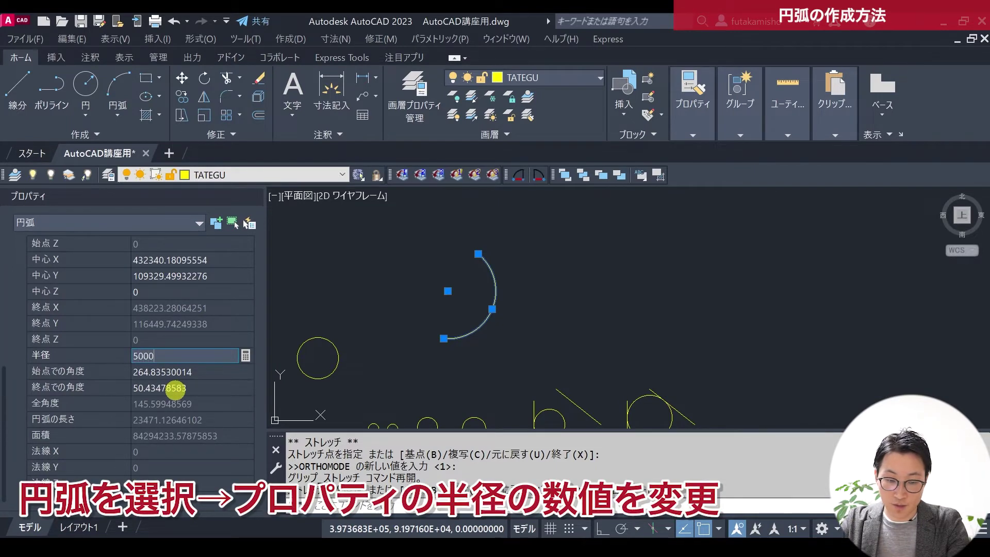
key(Return)
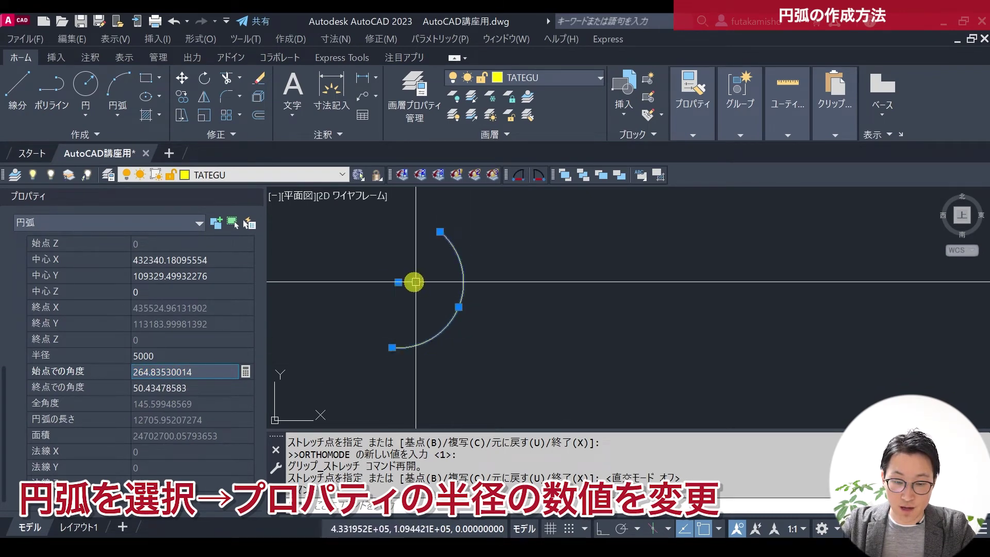
click(171, 355)
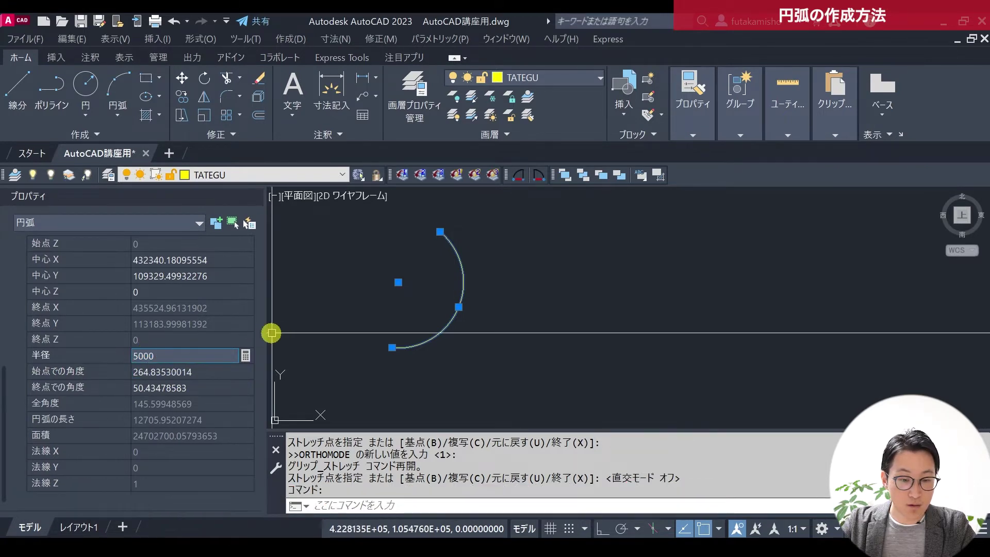
key(Escape)
Reselect the arc and grab its midpoint grip to bend it.
scroll(436, 357, down, 2)
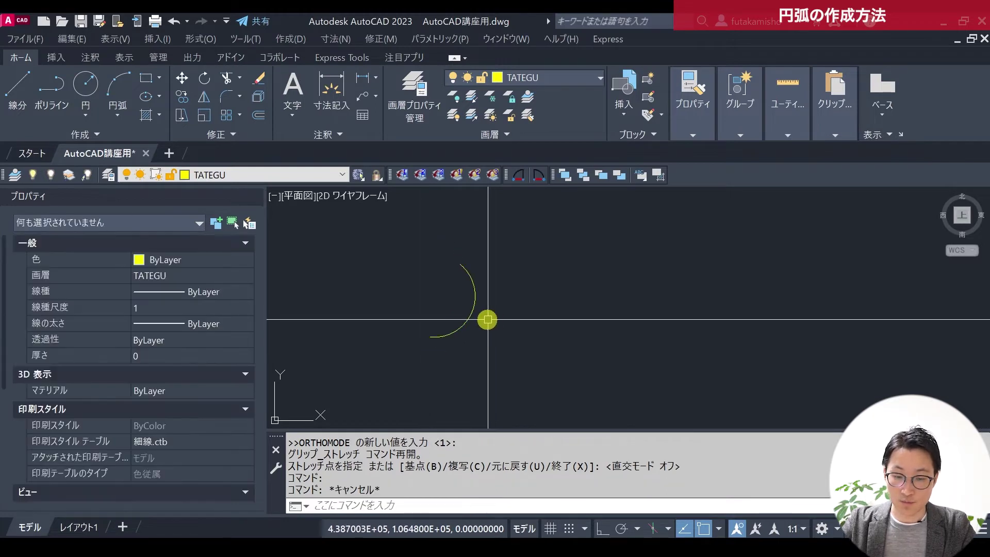
click(472, 312)
click(473, 311)
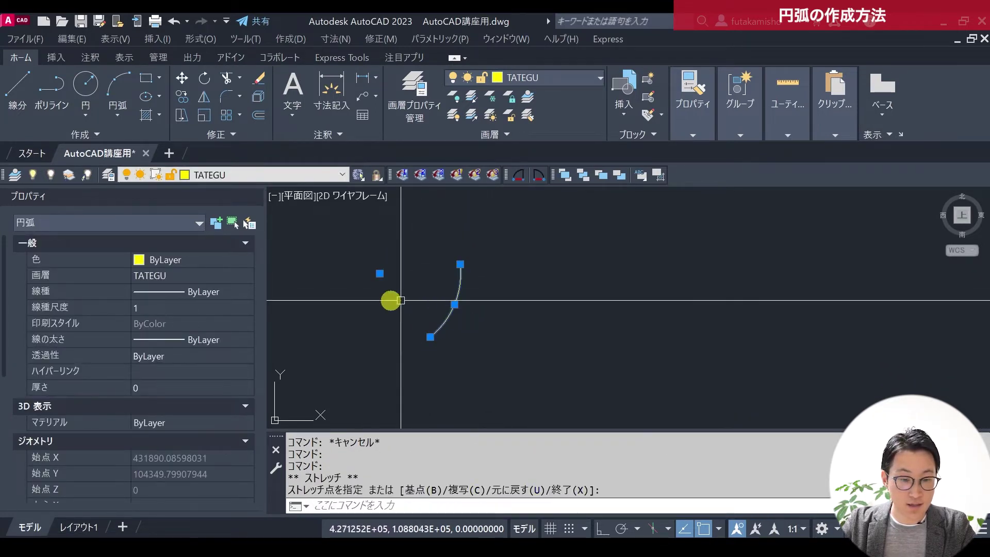
click(128, 119)
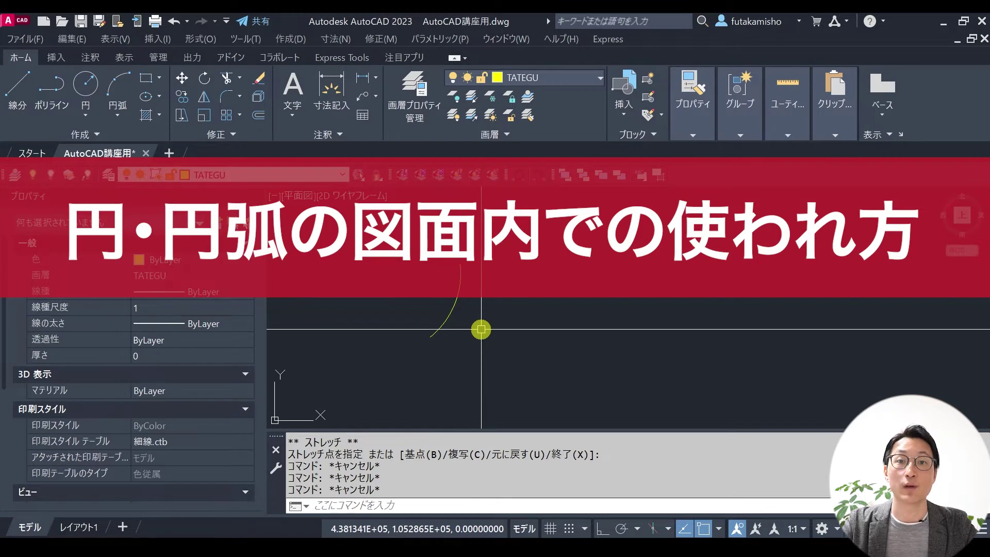
Zoom out and pan over to the sample floor-plan sheets.
scroll(480, 315, down, 5)
middle_drag(301, 323, 570, 300)
scroll(570, 299, down, 5)
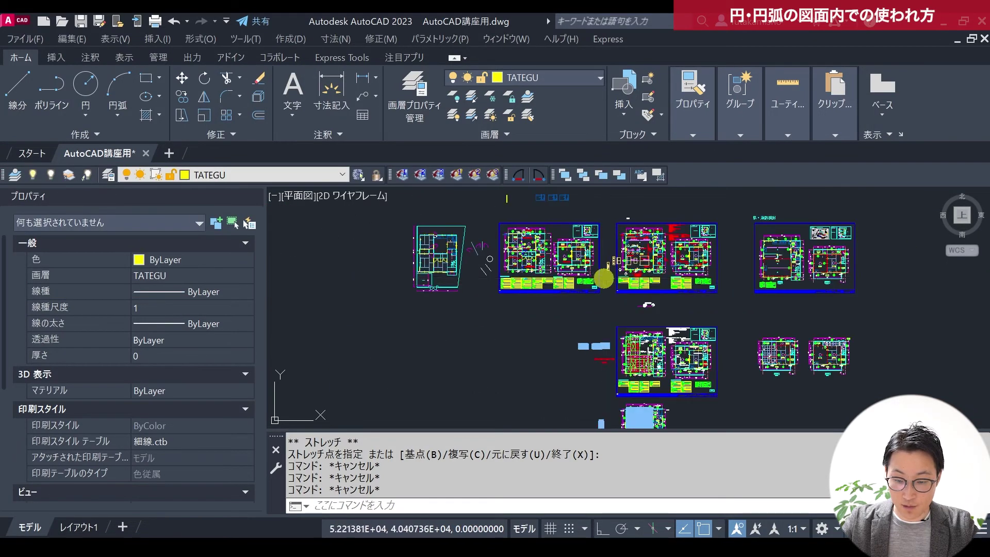
scroll(665, 302, up, 3)
scroll(602, 347, up, 2)
scroll(604, 348, up, 2)
scroll(604, 348, down, 1)
scroll(608, 361, down, 1)
scroll(614, 364, down, 1)
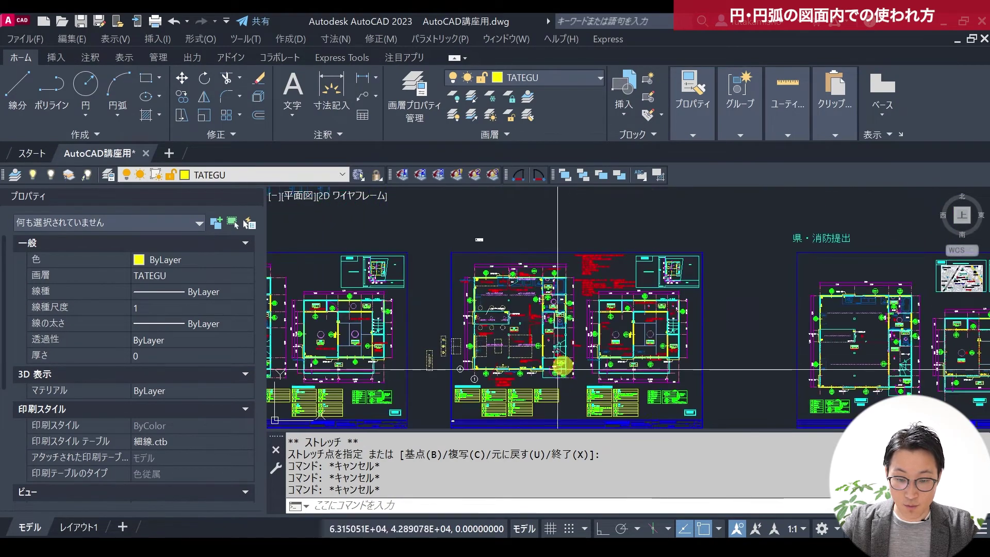
scroll(508, 372, up, 2)
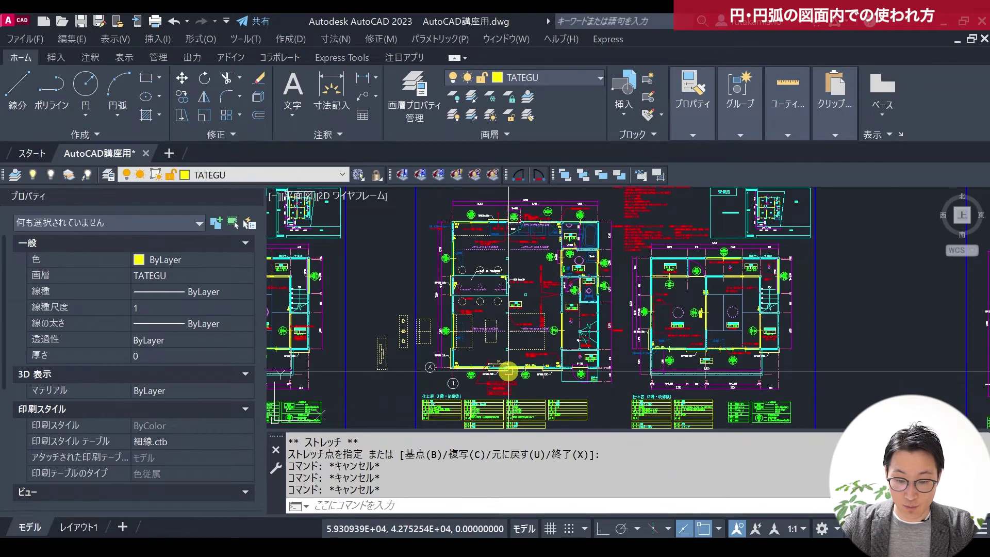
scroll(536, 394, up, 3)
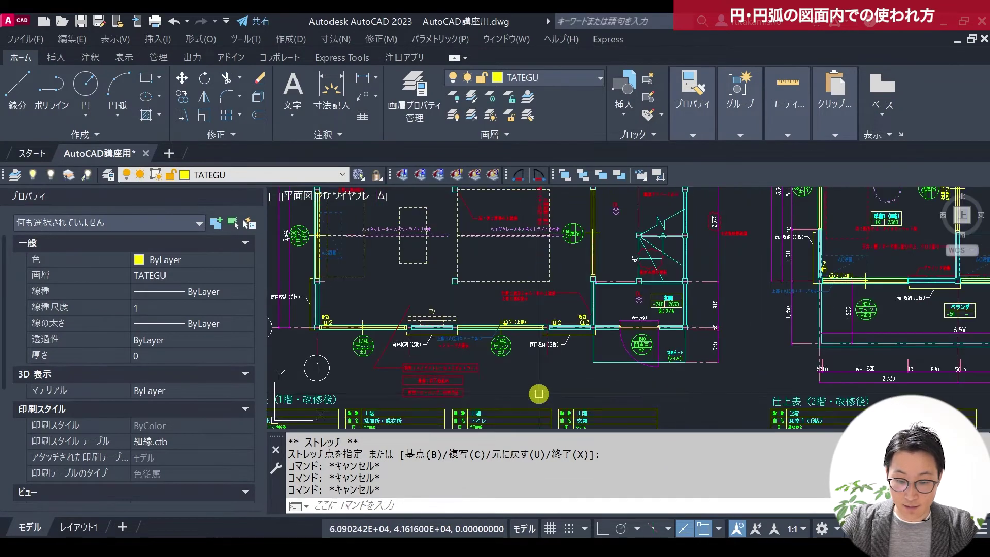
scroll(539, 394, up, 2)
scroll(475, 335, up, 2)
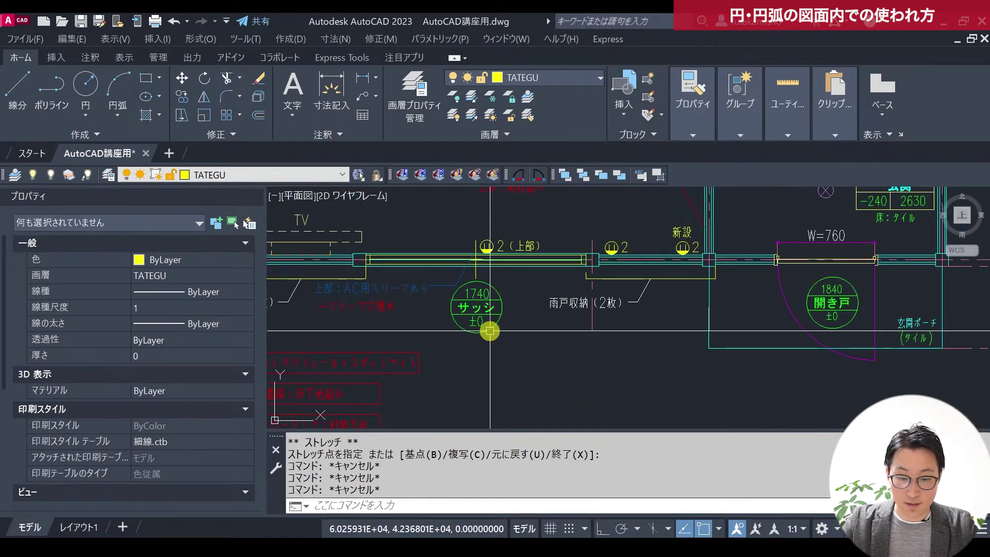
Select the サッシ tag circle and zoom in to centre it in view.
click(490, 331)
scroll(490, 340, down, 4)
scroll(490, 358, down, 1)
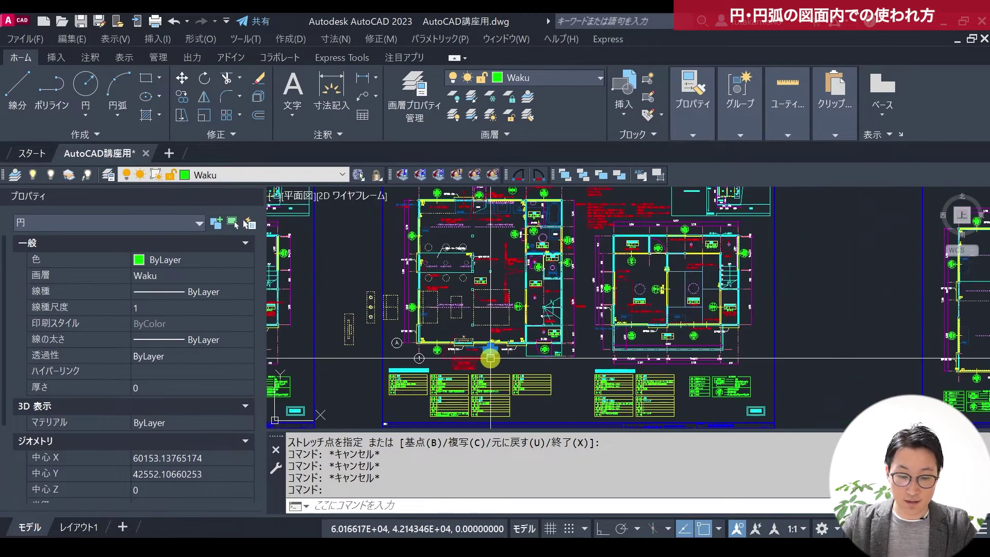
scroll(517, 356, up, 5)
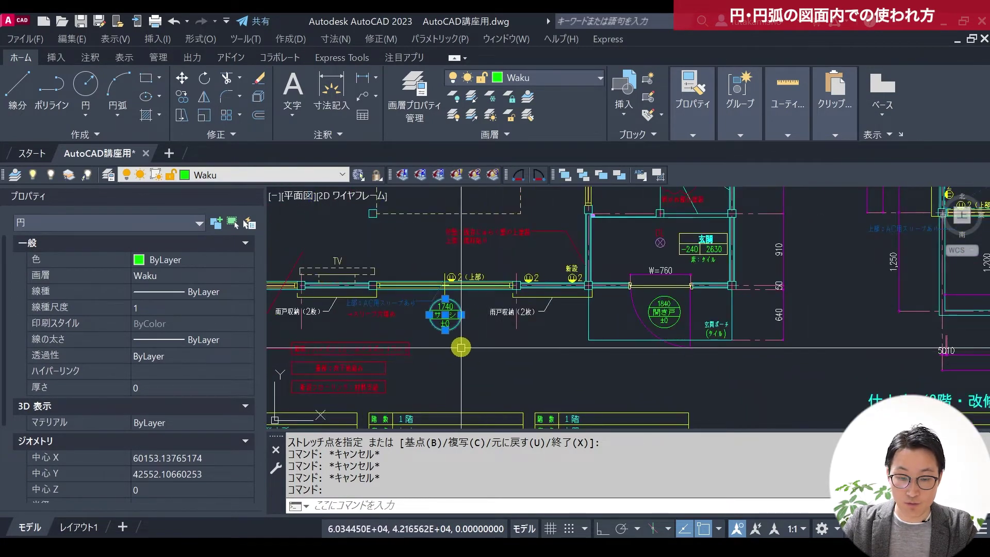
scroll(467, 348, up, 2)
scroll(471, 346, up, 2)
middle_drag(434, 407, 521, 360)
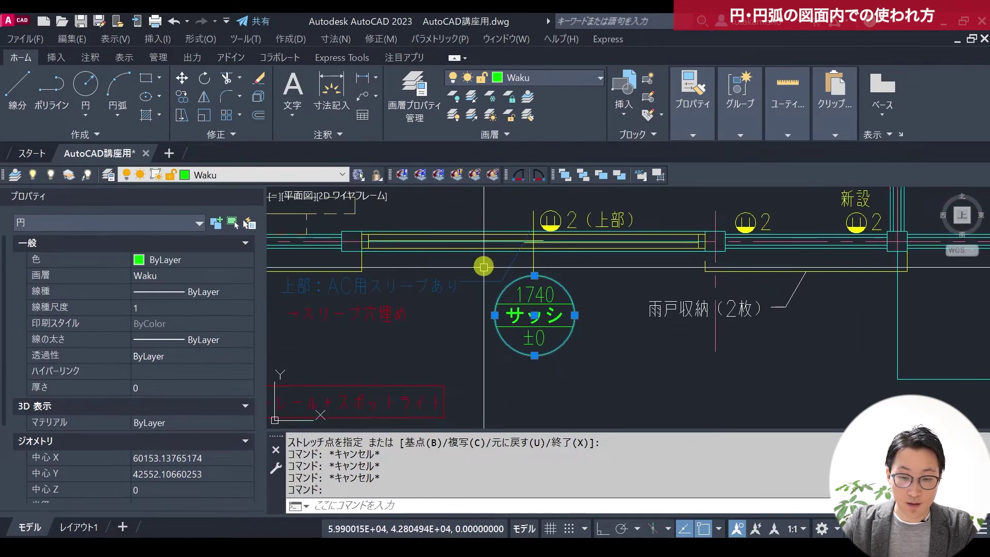
scroll(583, 289, down, 2)
middle_drag(576, 307, 562, 334)
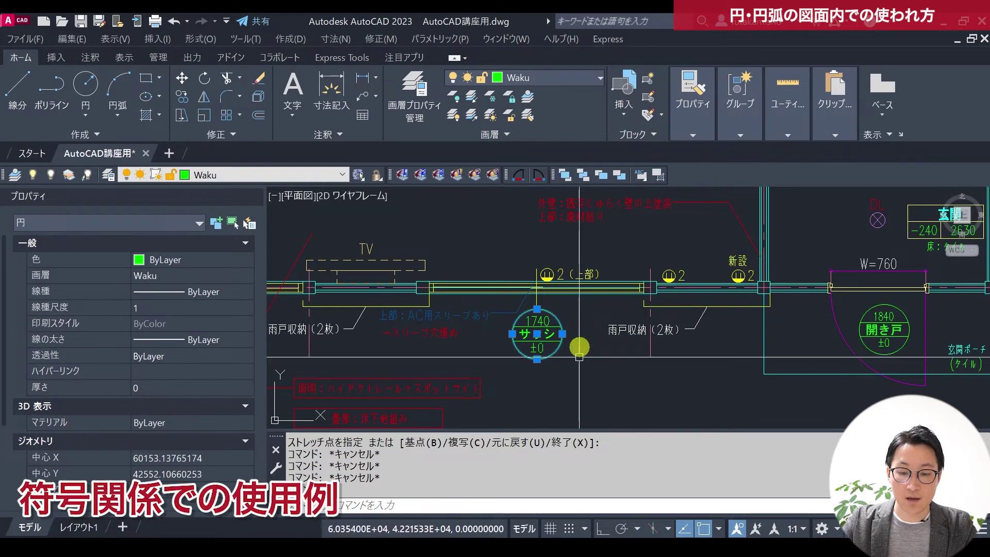
scroll(550, 356, up, 2)
scroll(562, 364, up, 1)
middle_drag(572, 372, 573, 379)
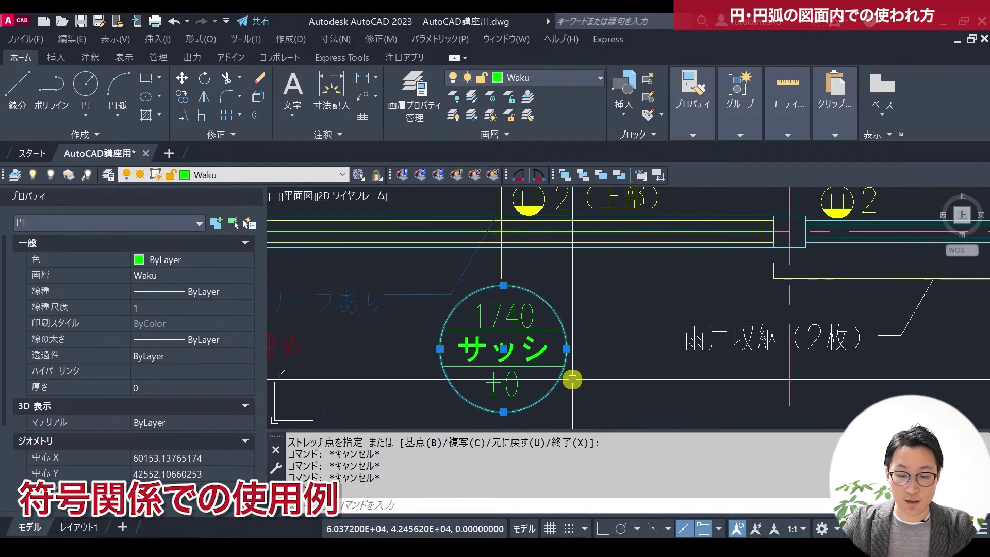
scroll(572, 379, down, 2)
key(Escape)
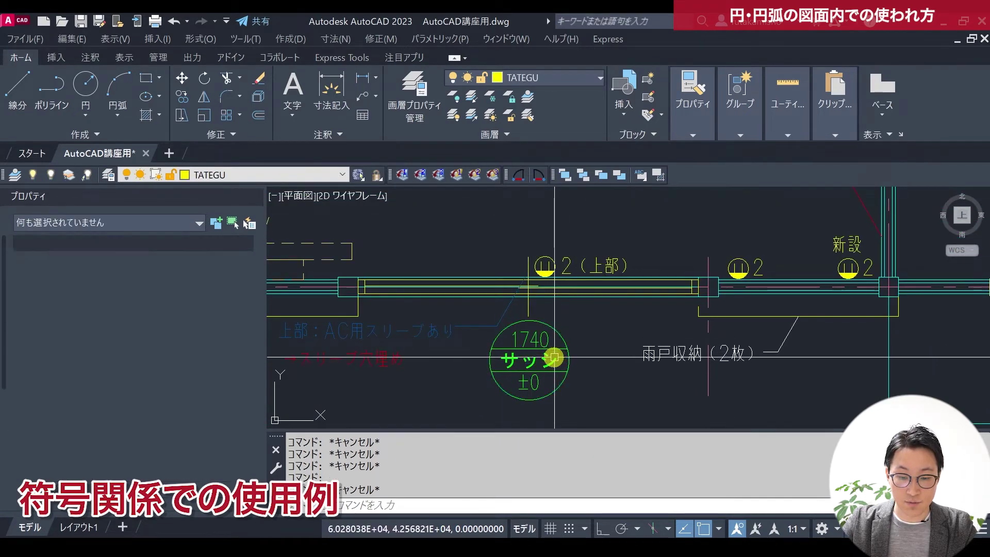
Replace the tag's サッシ text with AW01 and end text editing.
double_click(554, 357)
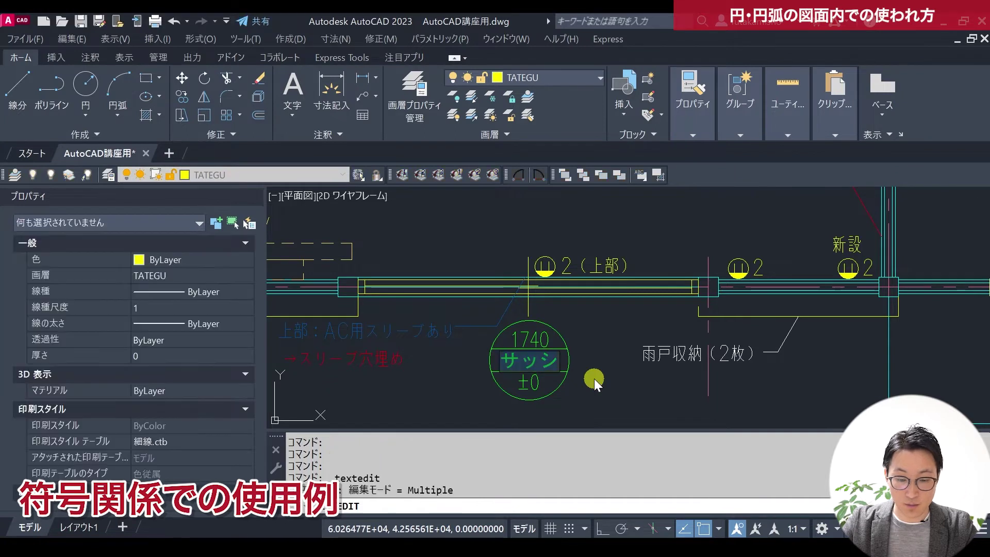
text(AW)
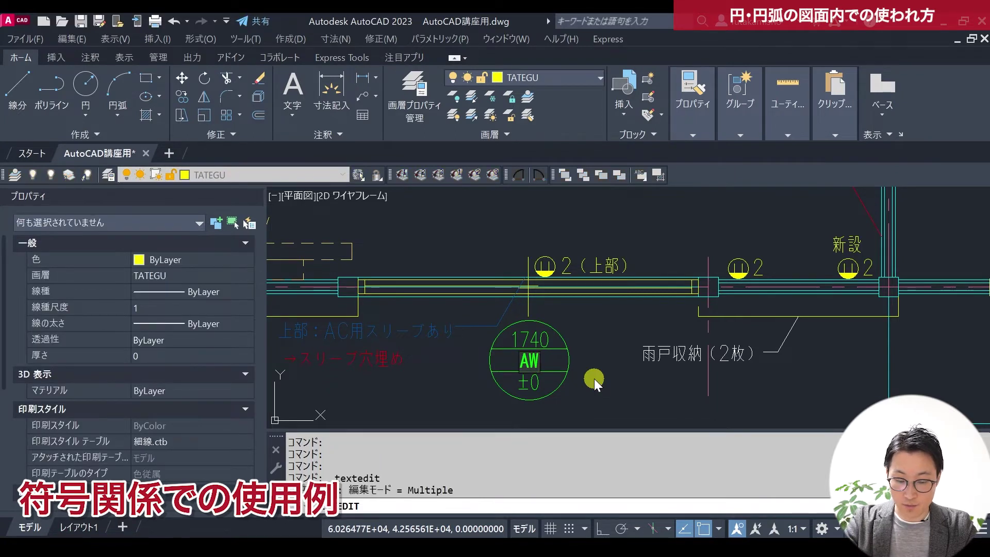
text(01)
click(594, 379)
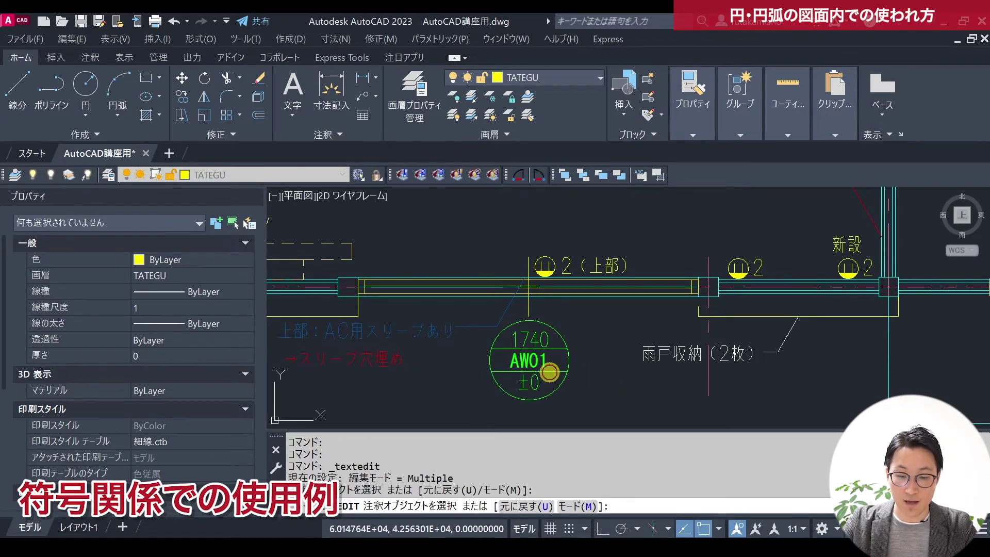
click(546, 359)
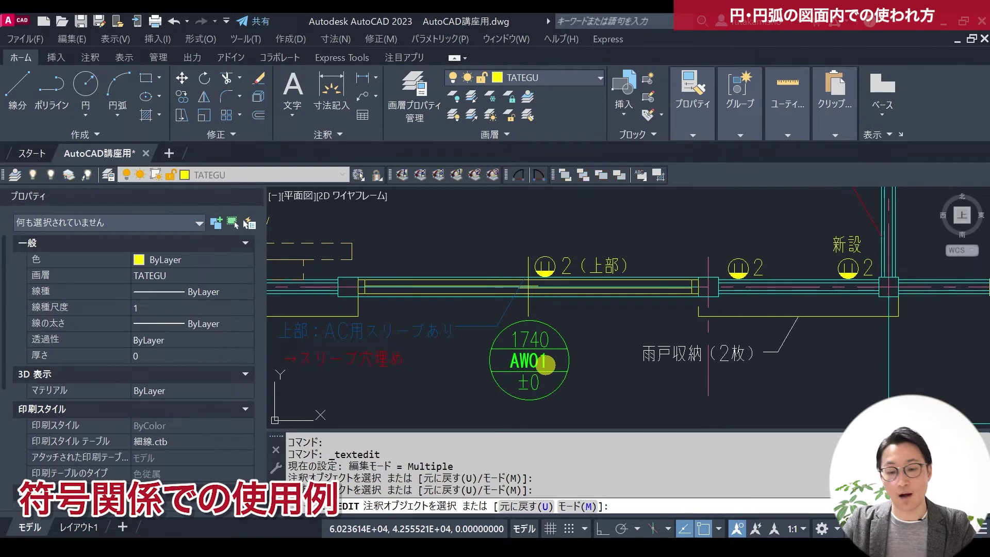
key(Escape)
scroll(547, 367, down, 2)
scroll(555, 380, down, 1)
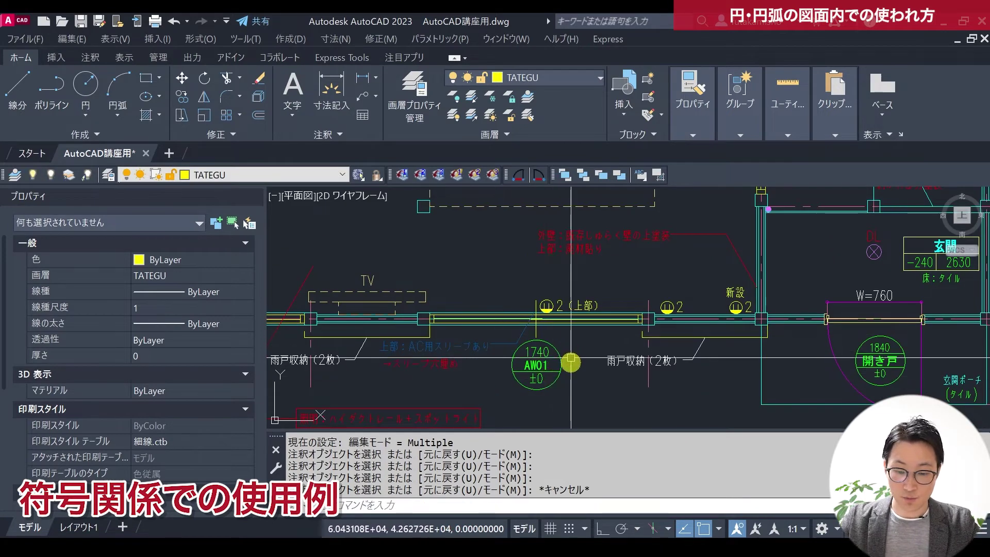
click(557, 378)
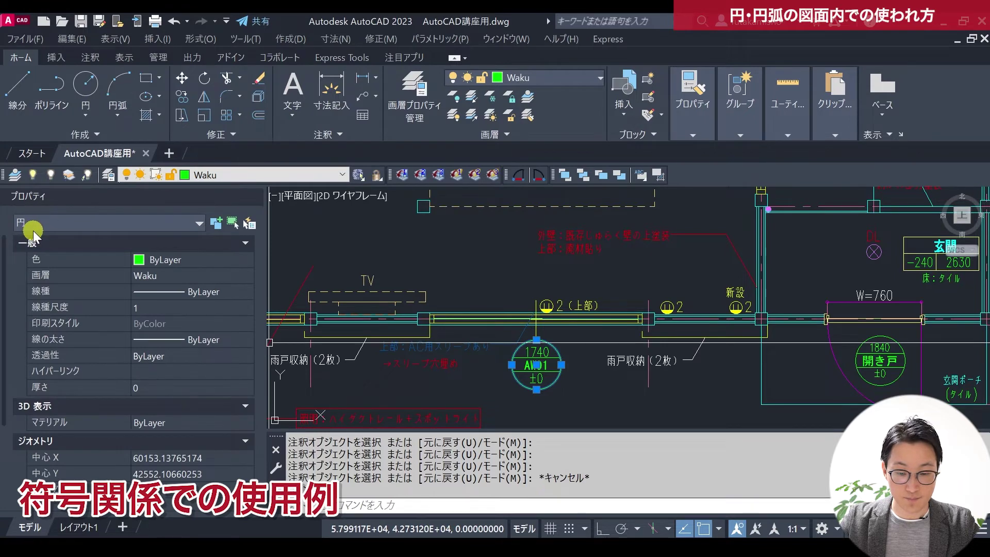
key(Escape)
click(588, 394)
scroll(568, 389, down, 2)
scroll(531, 335, down, 2)
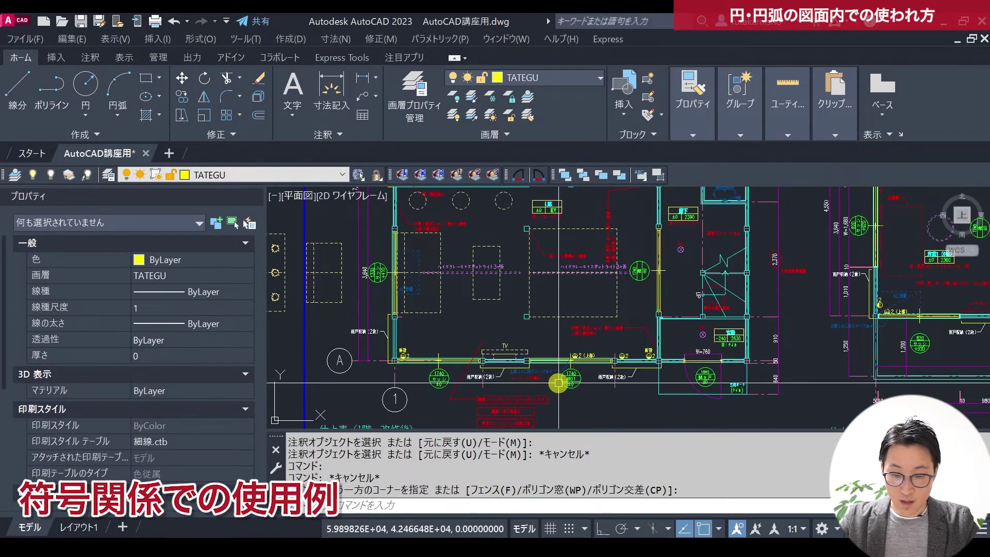
mouse_move(590, 392)
middle_down()
mouse_move(535, 352)
mouse_move(509, 265)
middle_up()
scroll(531, 348, up, 2)
scroll(519, 330, up, 2)
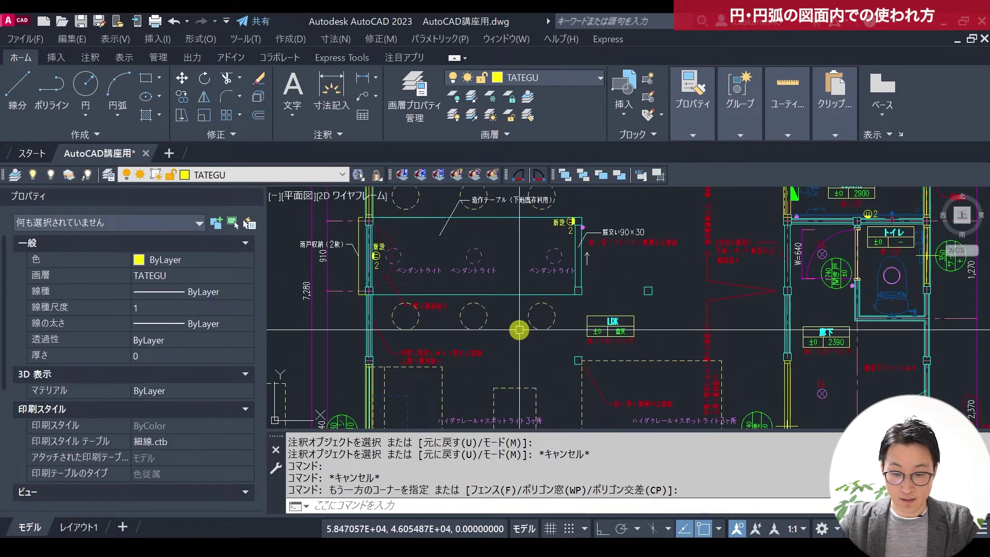
middle_drag(548, 332, 582, 361)
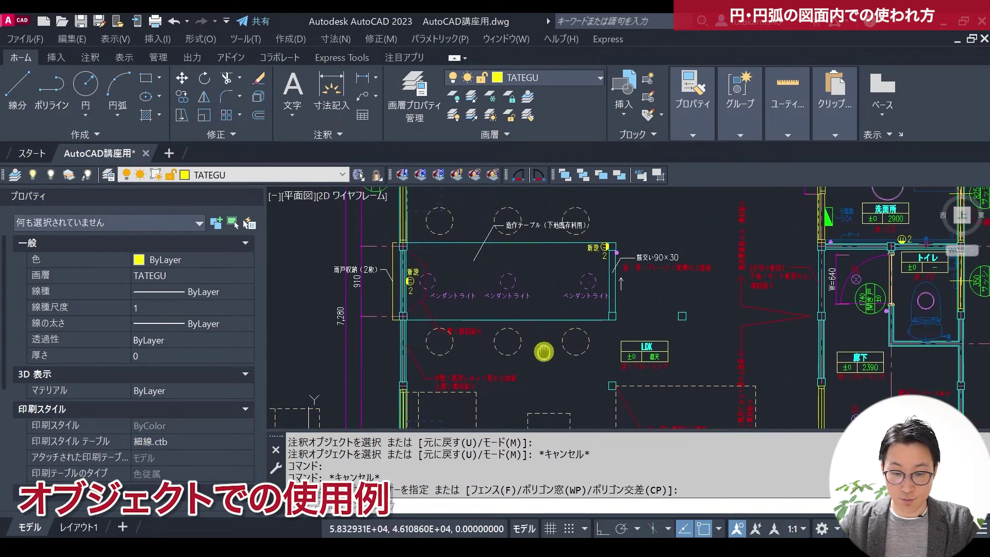
click(575, 357)
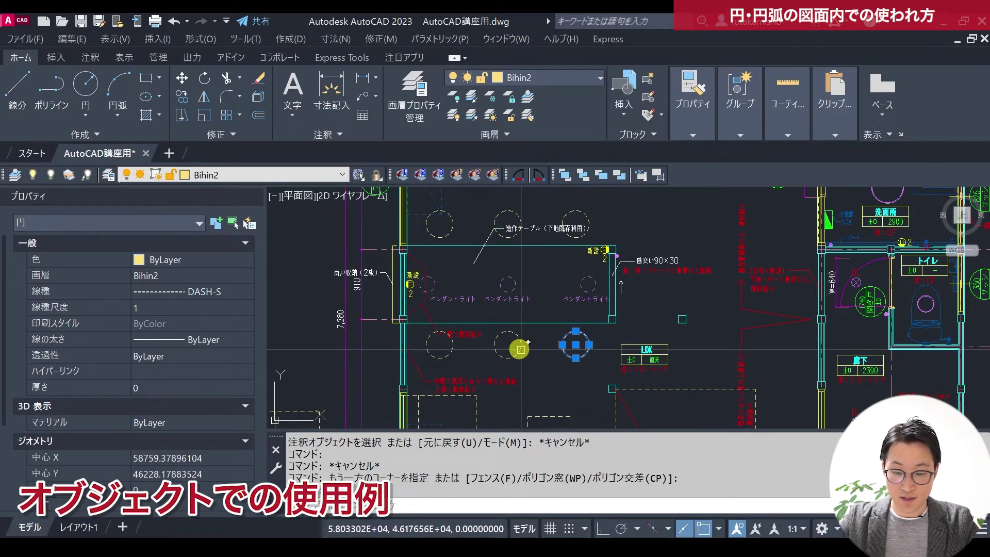
scroll(596, 346, up, 3)
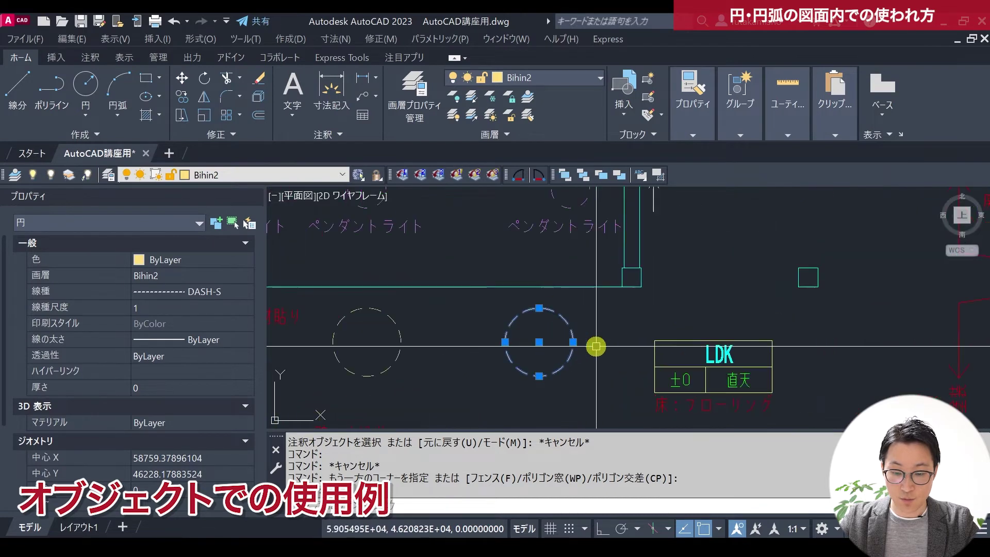
scroll(581, 353, down, 3)
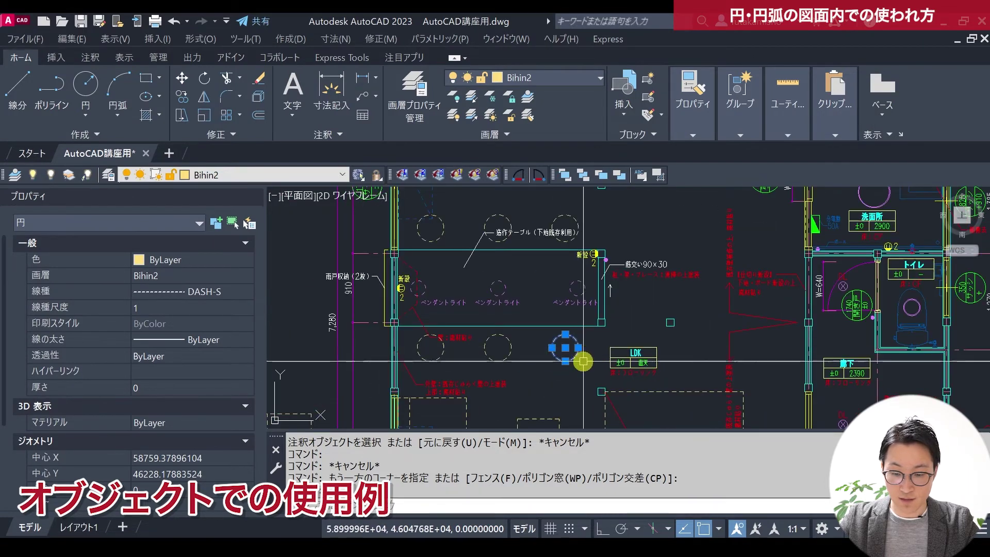
scroll(506, 314, up, 3)
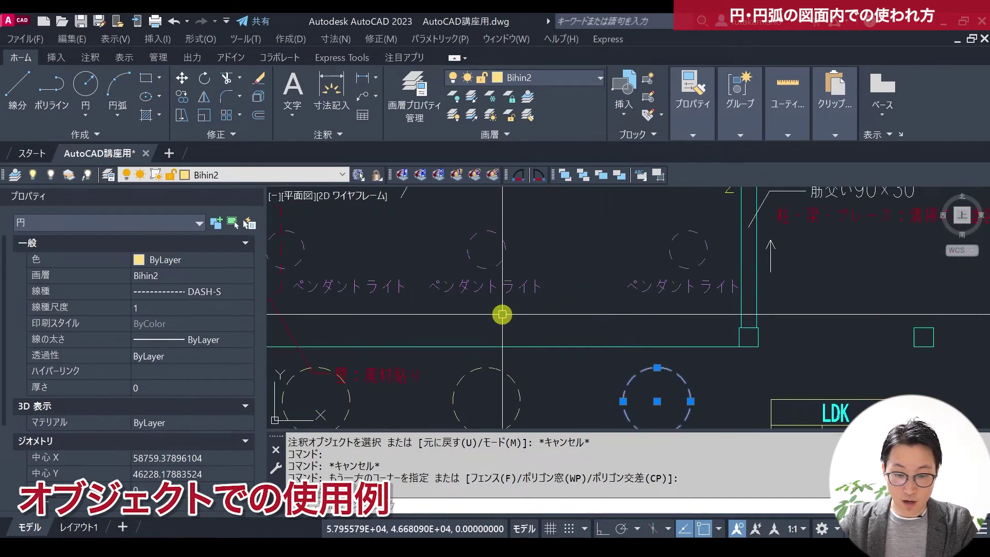
key(Escape)
click(541, 296)
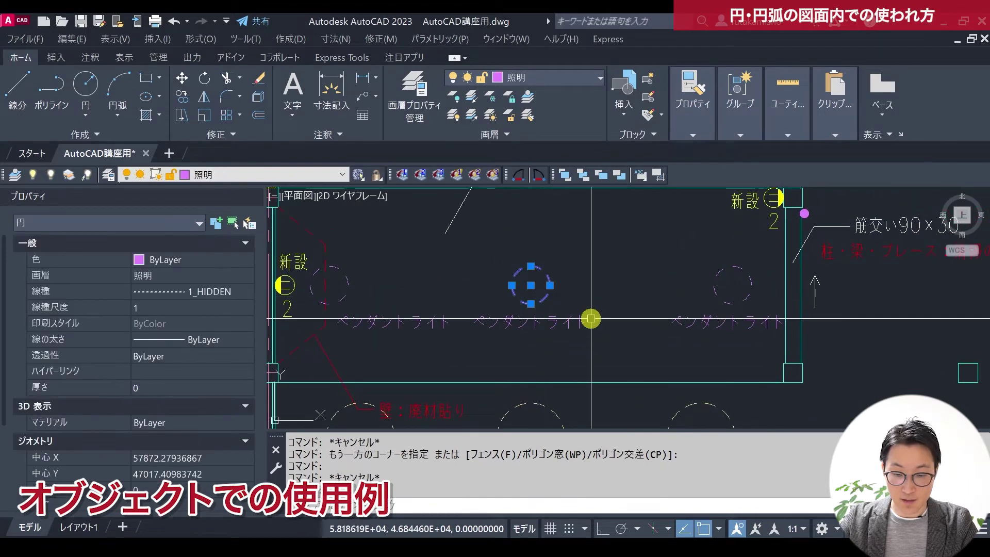
scroll(547, 277, down, 2)
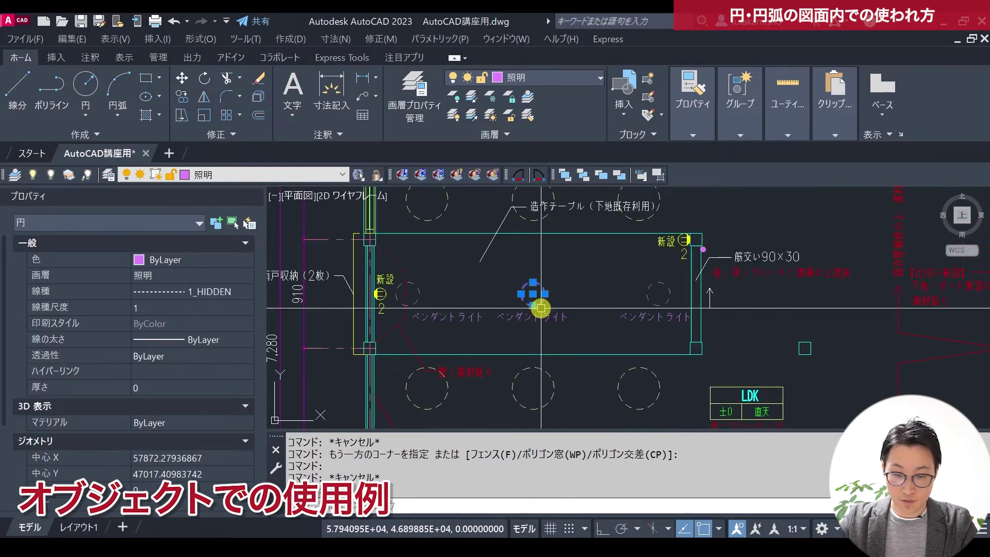
scroll(539, 305, down, 2)
scroll(539, 304, down, 2)
scroll(539, 304, down, 2)
middle_drag(647, 347, 601, 323)
scroll(489, 289, up, 3)
scroll(488, 289, down, 3)
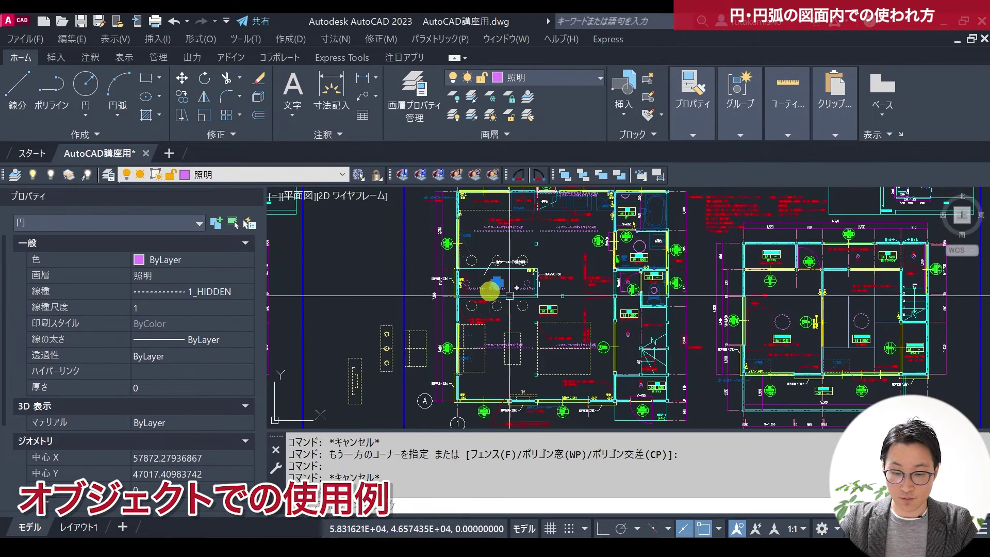
scroll(625, 304, up, 4)
scroll(621, 305, up, 2)
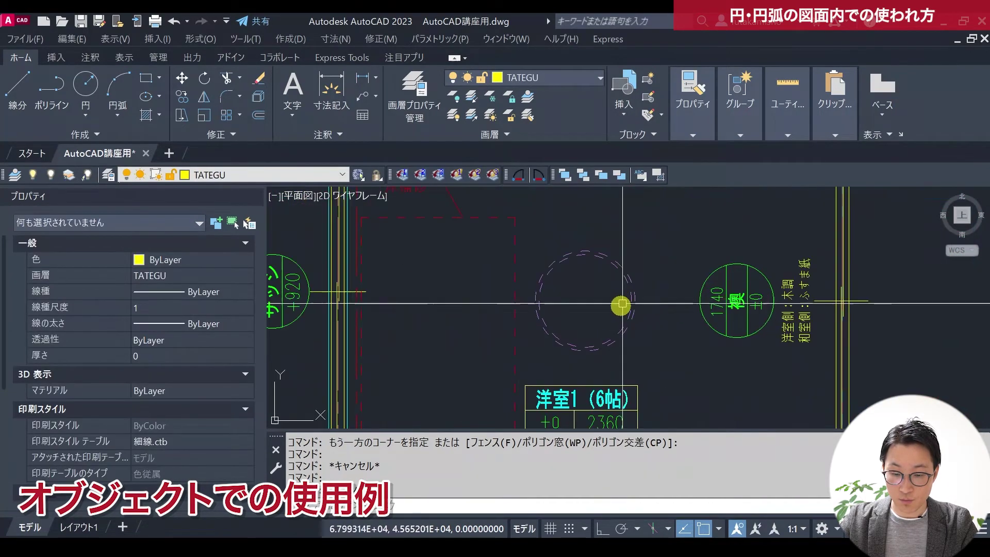
click(632, 297)
scroll(632, 329, down, 3)
scroll(558, 299, up, 2)
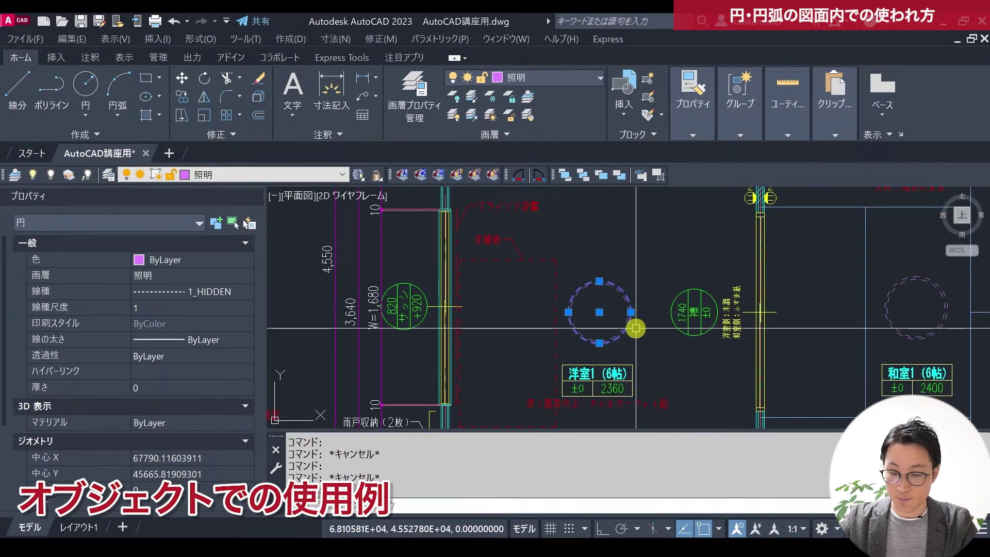
key(Escape)
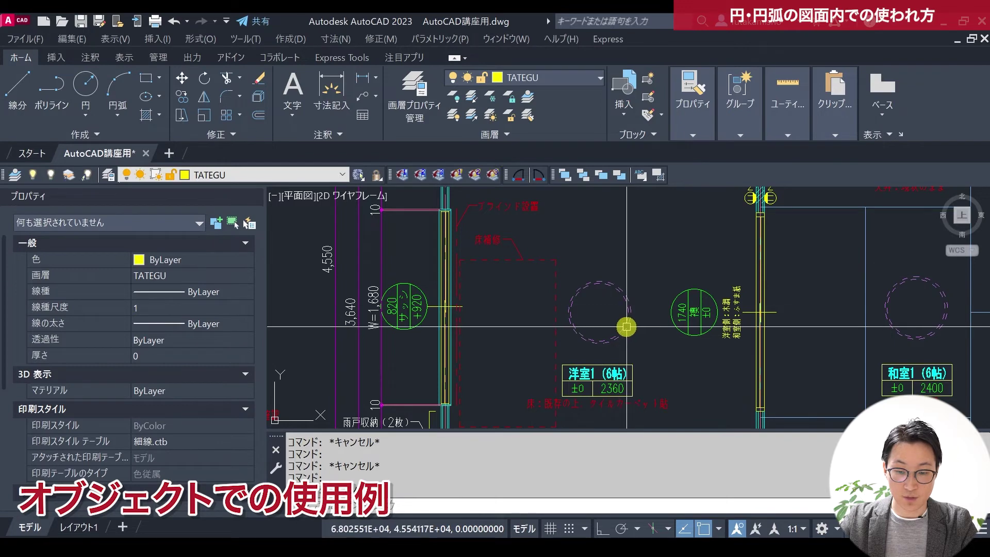
scroll(733, 232, up, 2)
scroll(711, 258, up, 2)
scroll(691, 271, up, 1)
middle_drag(688, 272, 652, 302)
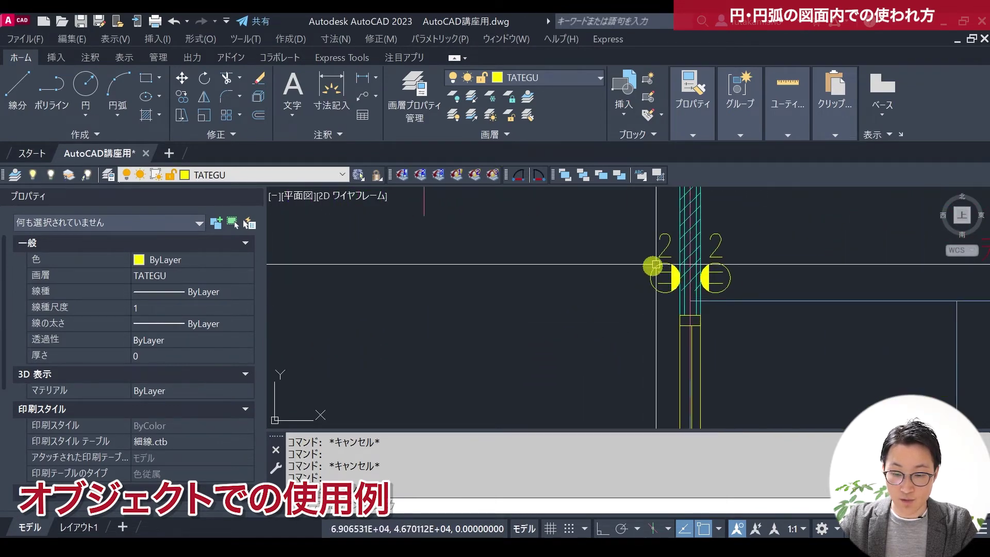
scroll(668, 288, down, 7)
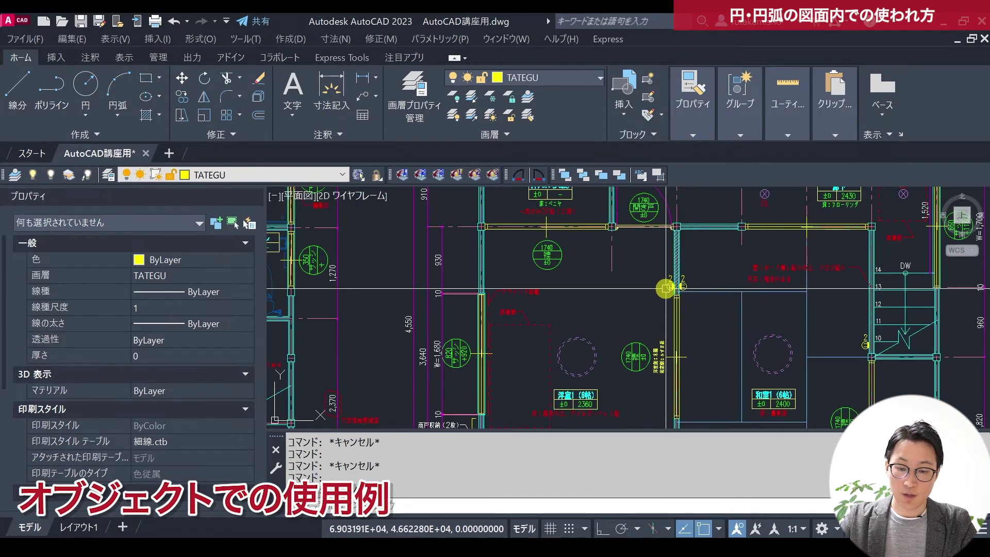
scroll(652, 296, down, 5)
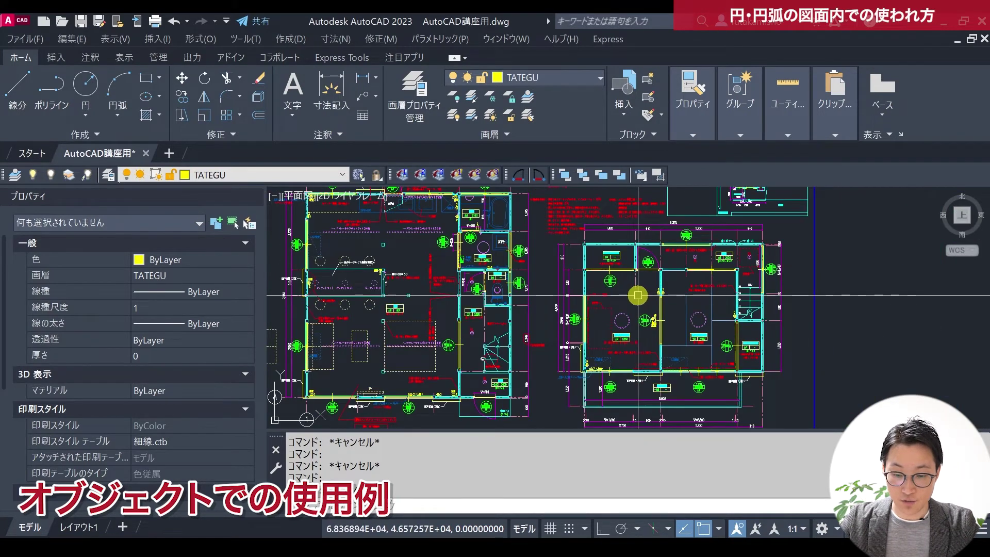
scroll(638, 296, up, 2)
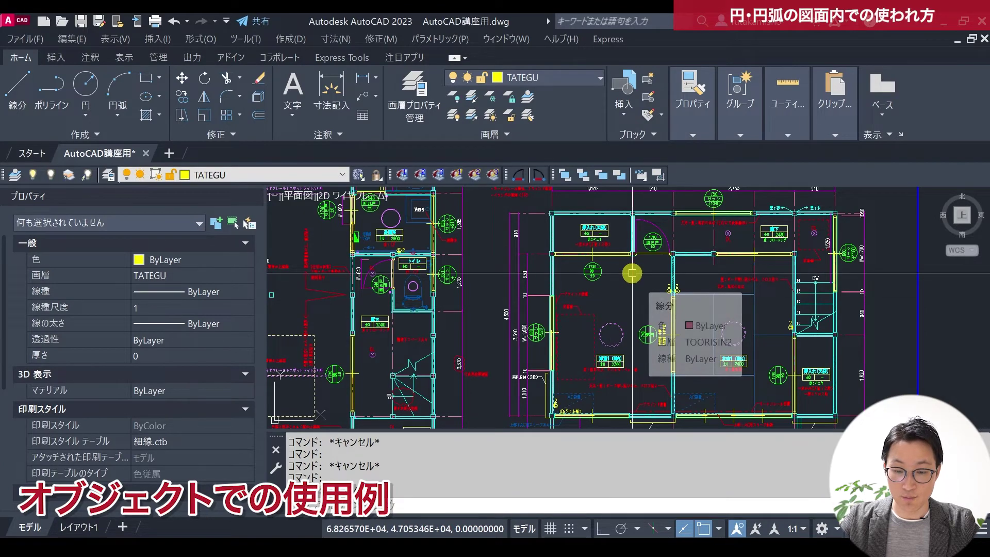
key(Escape)
scroll(506, 336, down, 3)
scroll(506, 336, up, 2)
scroll(500, 325, up, 3)
scroll(504, 330, up, 3)
click(517, 330)
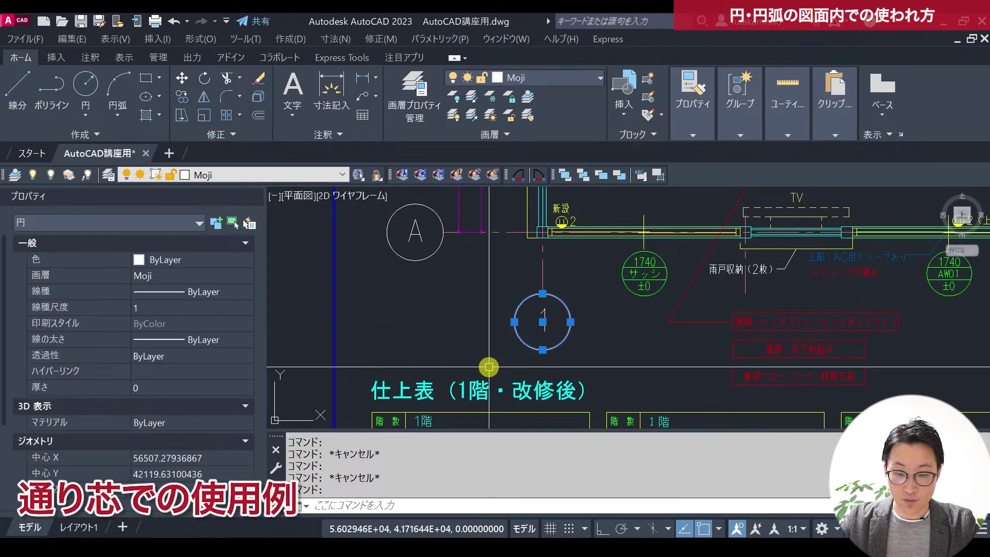
scroll(490, 357, down, 3)
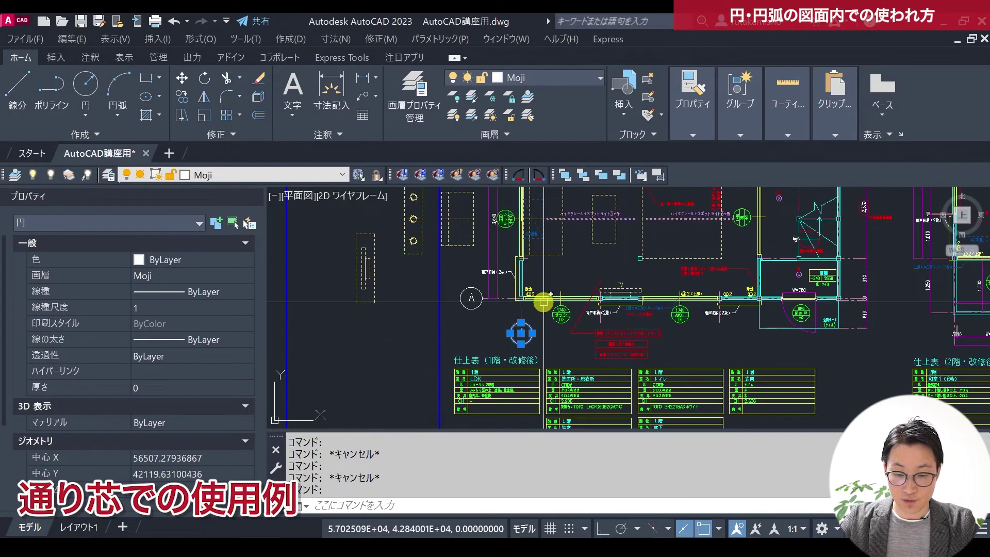
scroll(516, 292, up, 4)
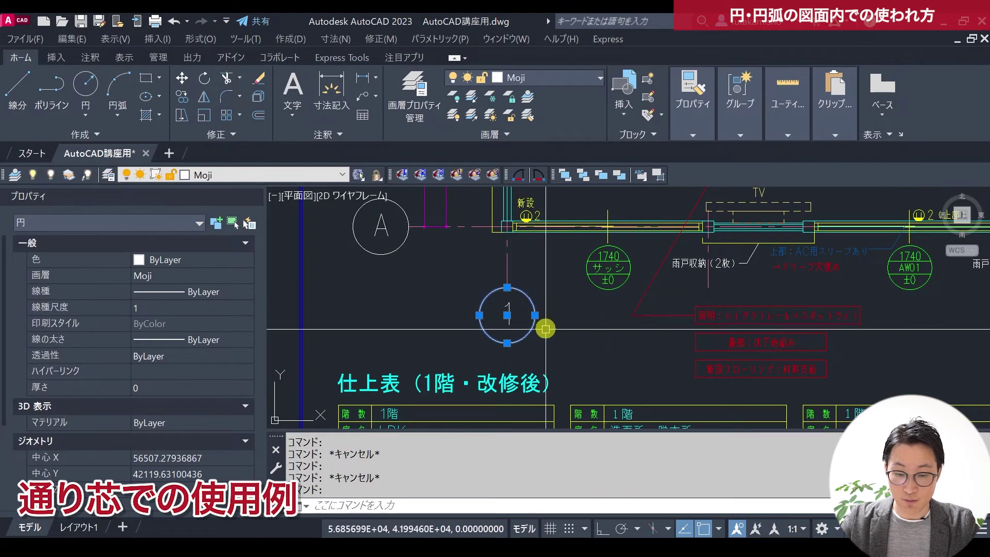
scroll(446, 337, down, 2)
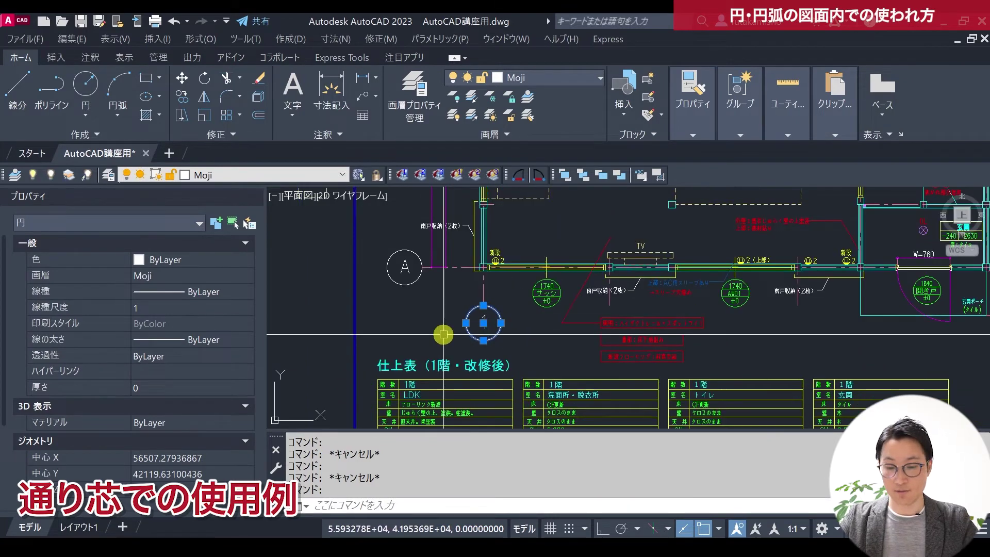
key(Escape)
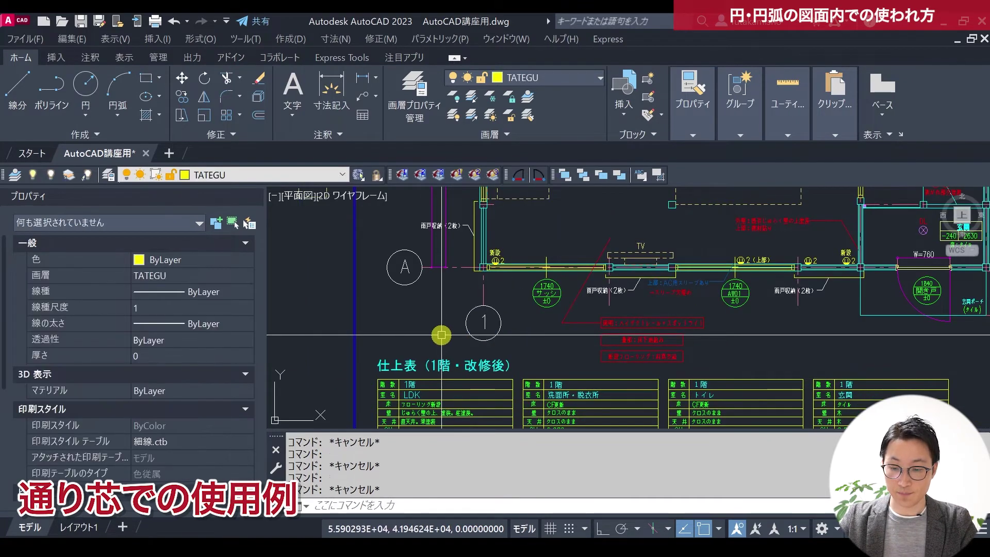
scroll(442, 335, down, 2)
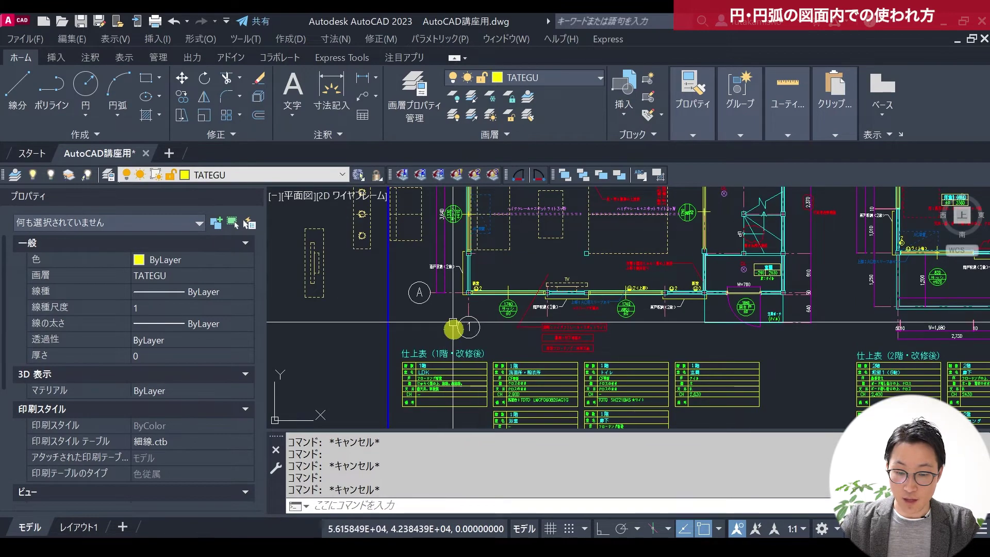
scroll(463, 336, down, 3)
scroll(495, 367, up, 3)
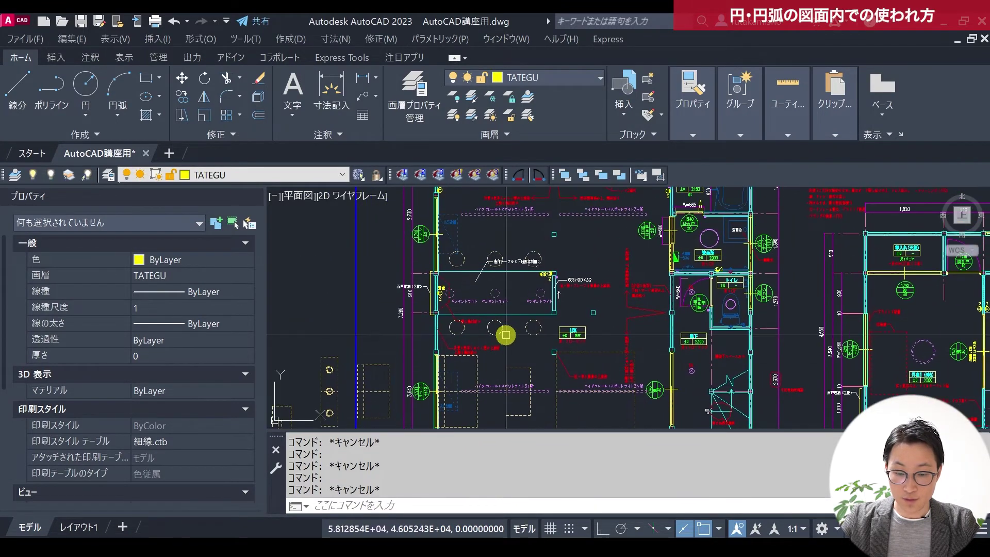
scroll(506, 336, down, 1)
mouse_move(541, 338)
middle_down()
mouse_move(517, 315)
mouse_move(601, 327)
middle_up()
scroll(525, 316, down, 2)
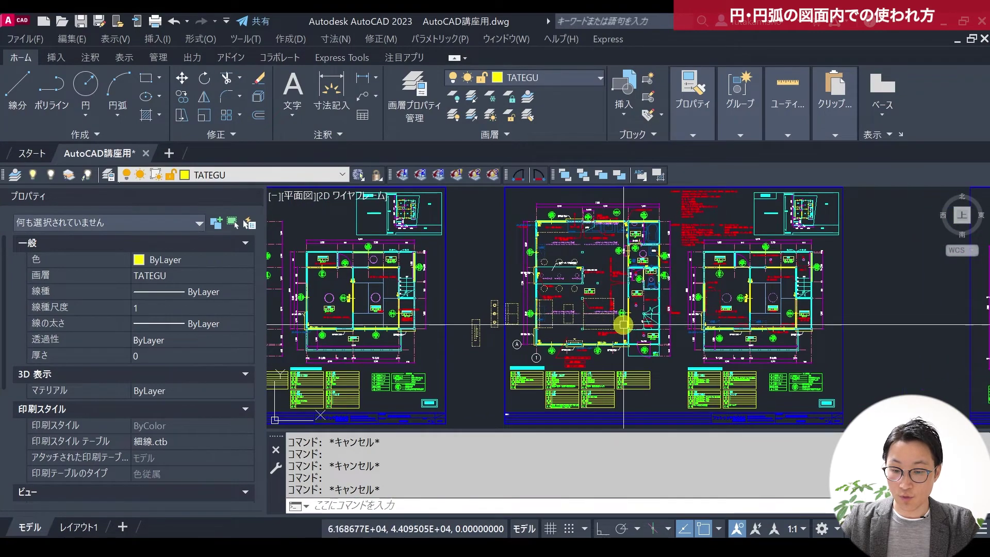
scroll(655, 356, up, 3)
scroll(550, 327, up, 2)
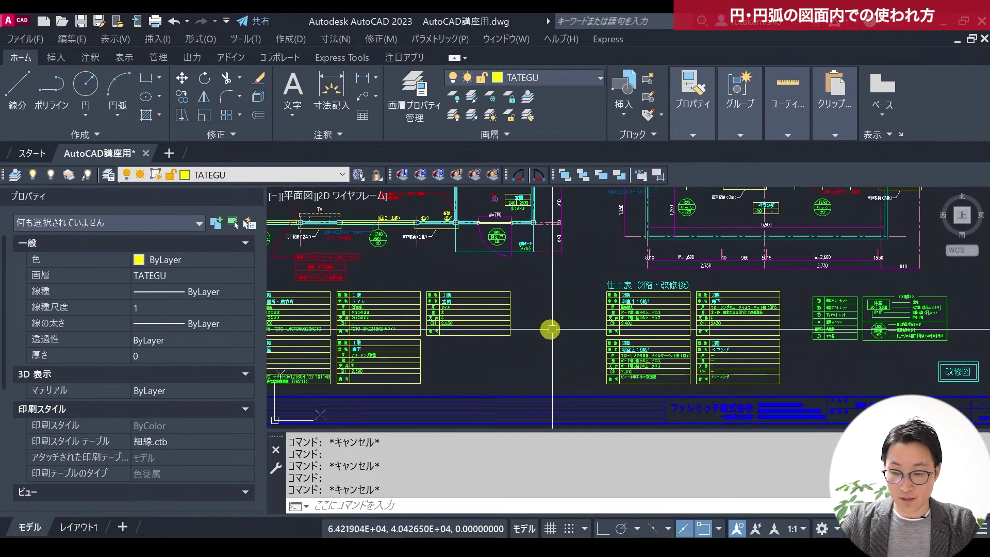
middle_drag(555, 330, 606, 367)
scroll(606, 359, down, 2)
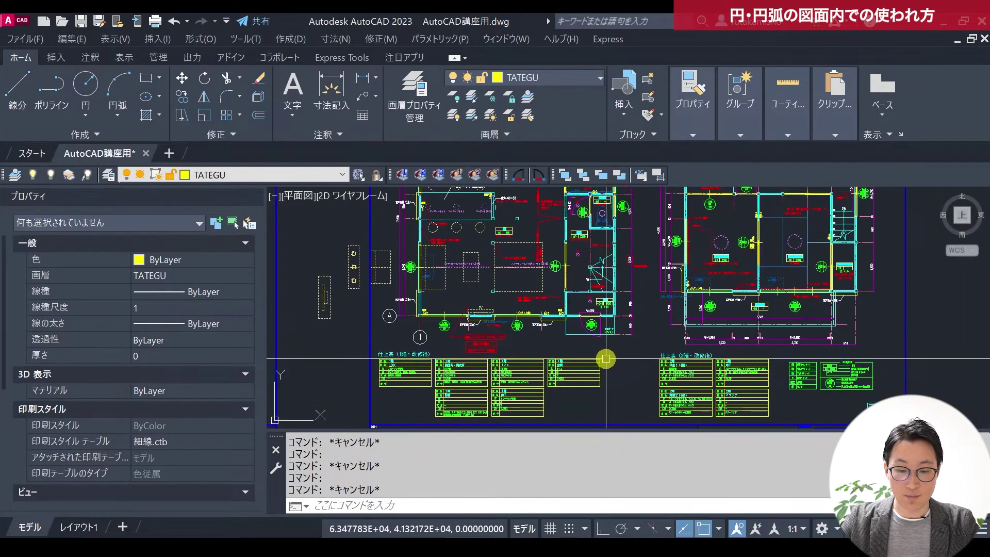
middle_drag(474, 286, 500, 329)
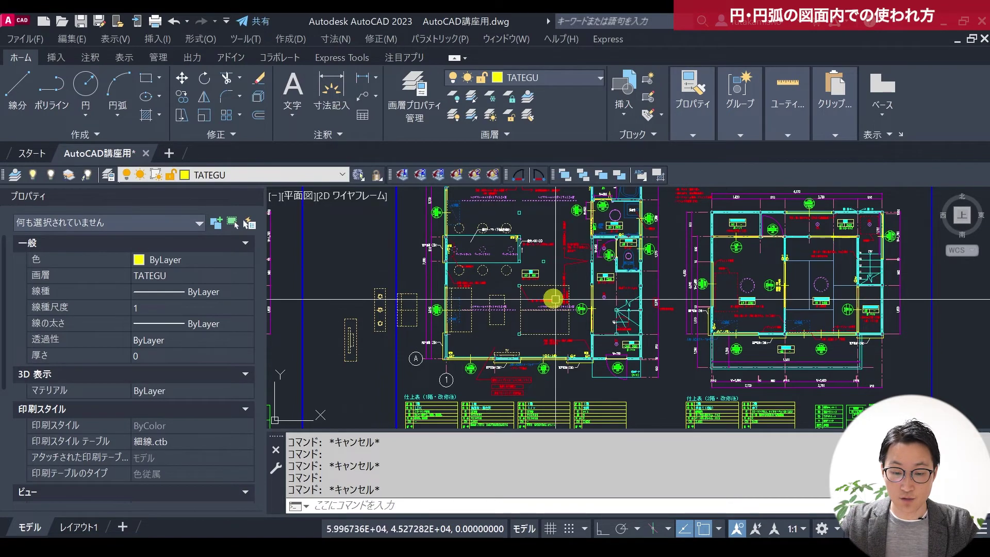
Zoom and pan to the wall junction left of the W=760 entrance door.
scroll(562, 354, down, 2)
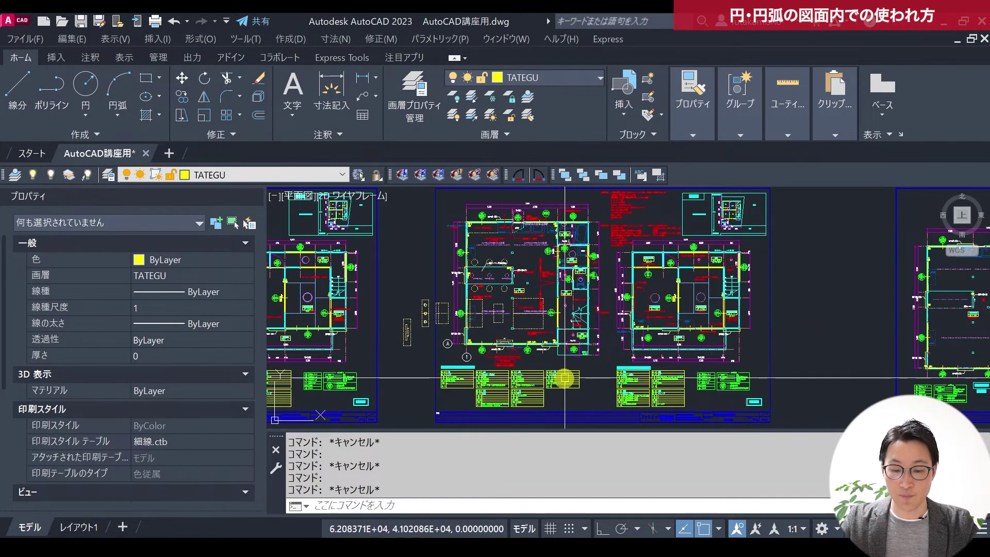
scroll(561, 354, up, 2)
scroll(546, 360, up, 2)
scroll(529, 301, up, 2)
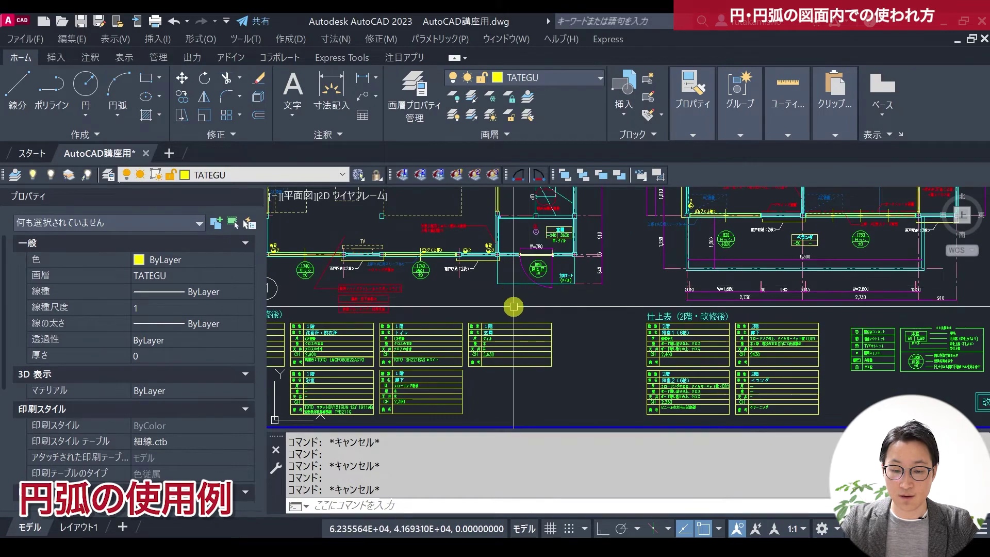
scroll(495, 302, up, 2)
scroll(487, 273, up, 2)
scroll(511, 289, down, 1)
scroll(523, 317, down, 2)
scroll(523, 315, up, 3)
scroll(513, 315, down, 3)
scroll(508, 317, up, 5)
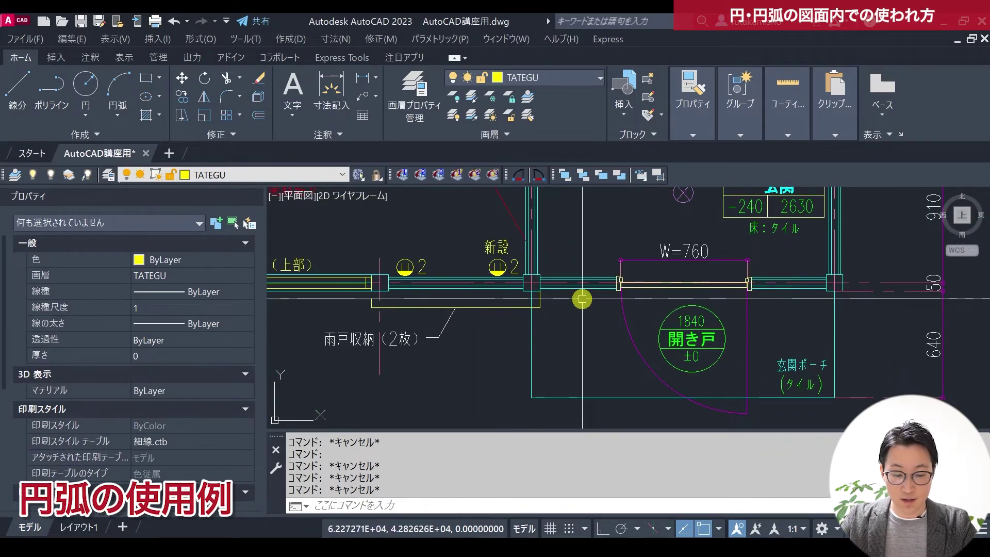
middle_drag(542, 282, 560, 313)
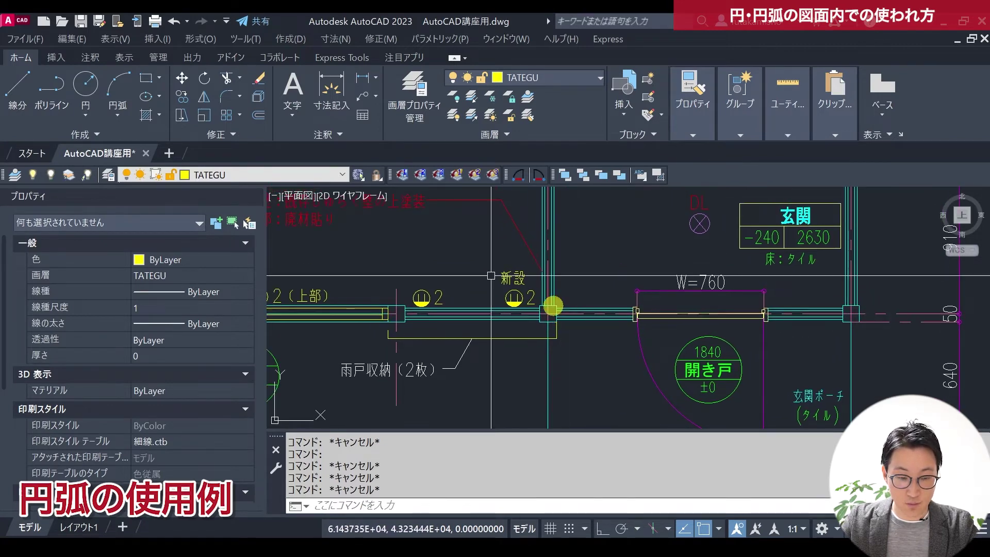
Draw a circle centred on the wall junction beside the 新設 label.
click(84, 93)
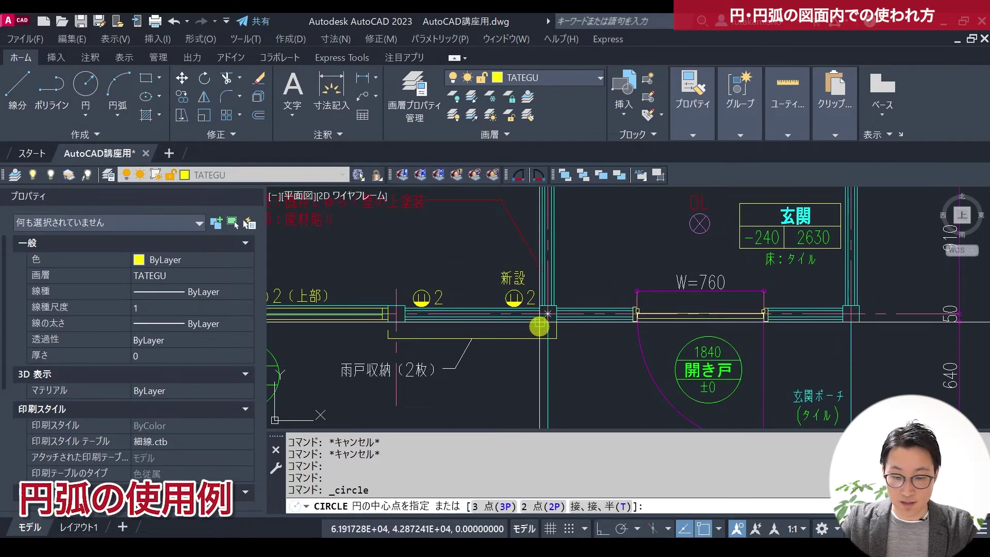
click(548, 313)
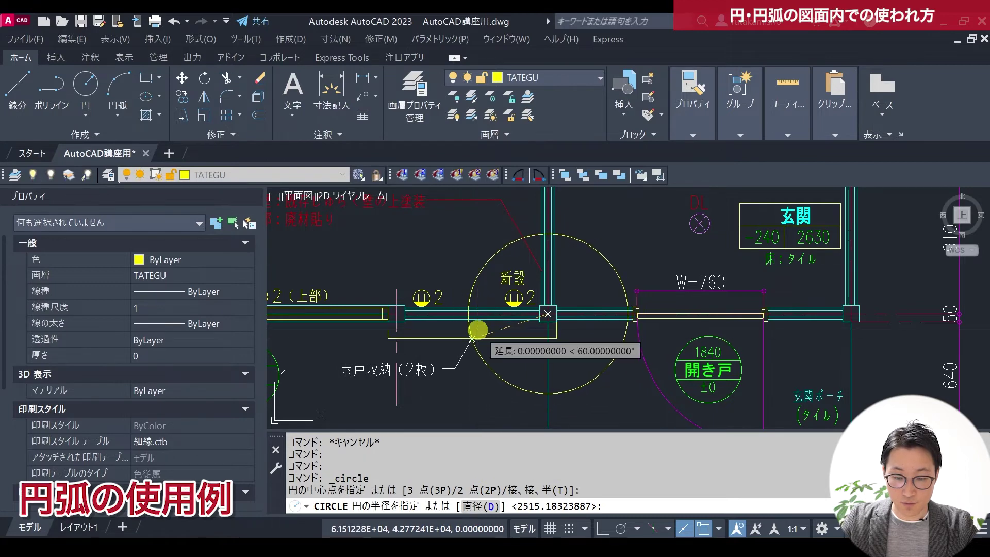
key(Escape)
Change the new circle's linetype to the dashed 1_HIDDEN in Properties.
scroll(500, 330, down, 2)
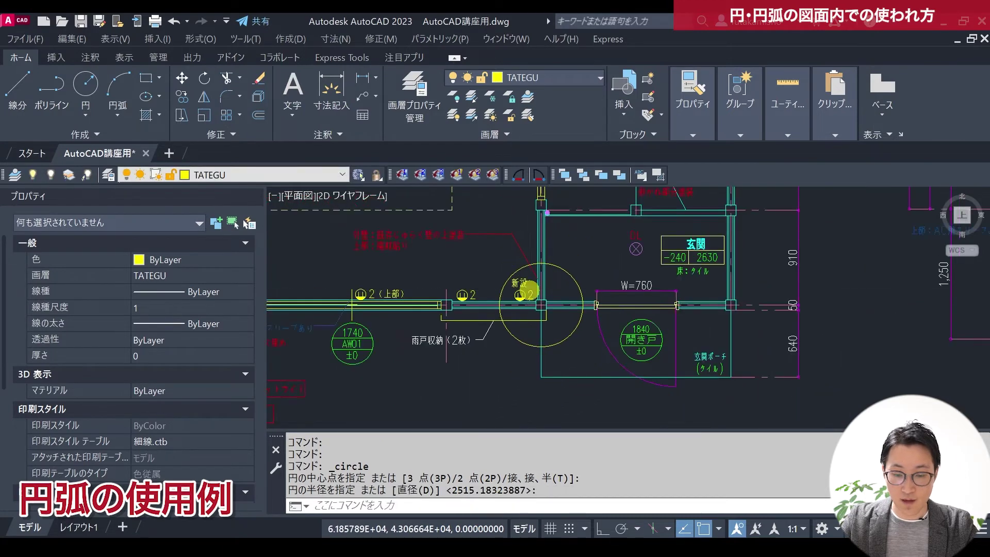
click(548, 314)
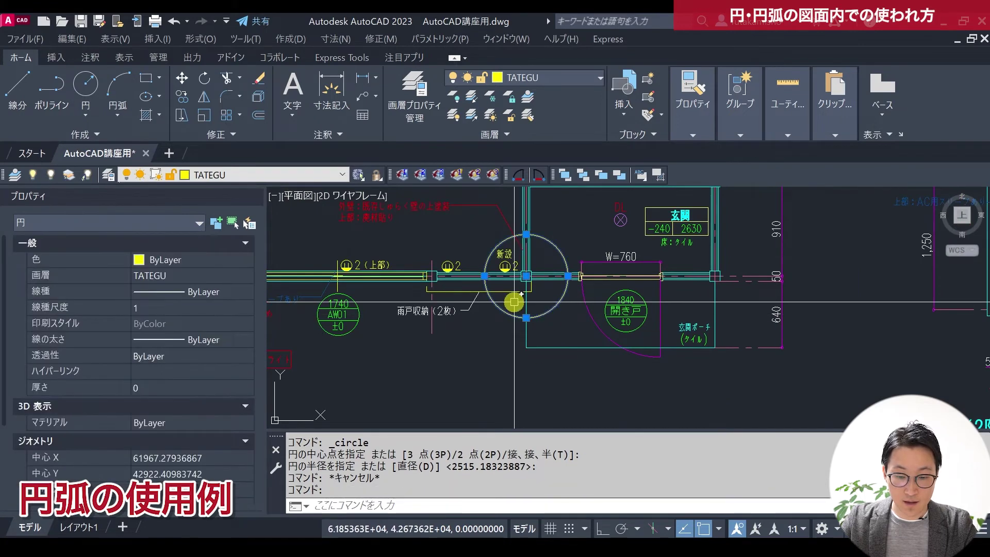
scroll(516, 299, up, 2)
middle_drag(542, 257, 481, 317)
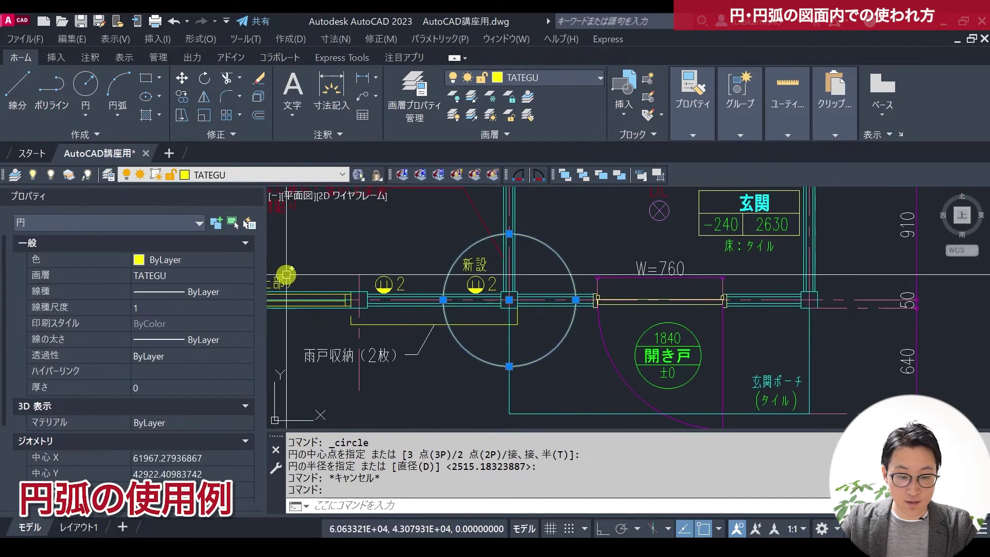
click(243, 292)
click(235, 331)
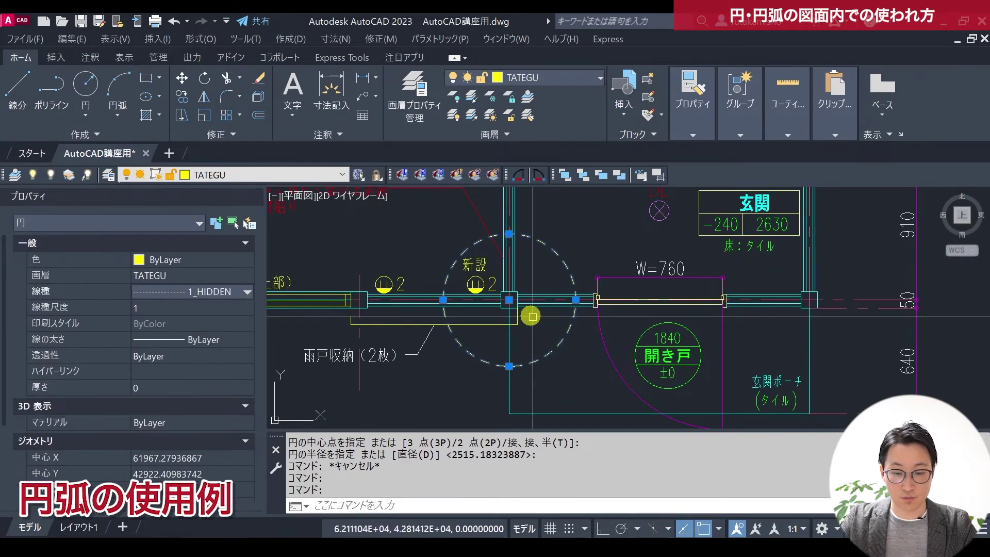
key(Escape)
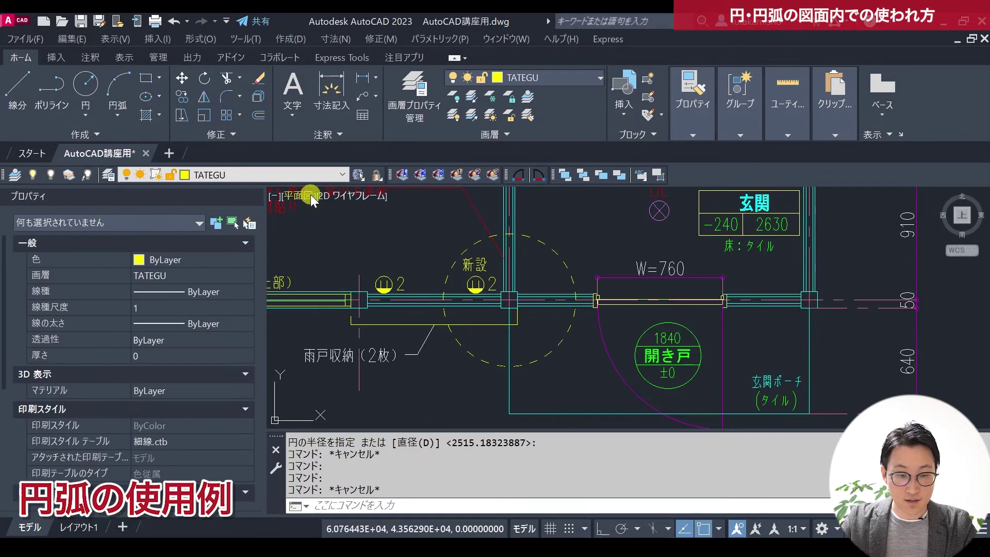
click(181, 102)
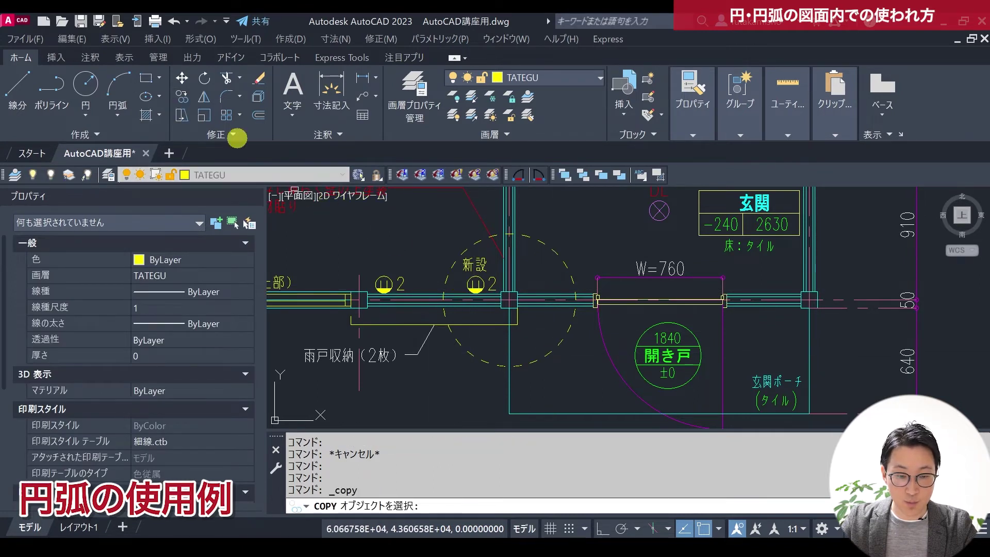
Copy the circle and its 23 wall objects from the junction to an empty area.
click(431, 228)
key(Return)
click(511, 302)
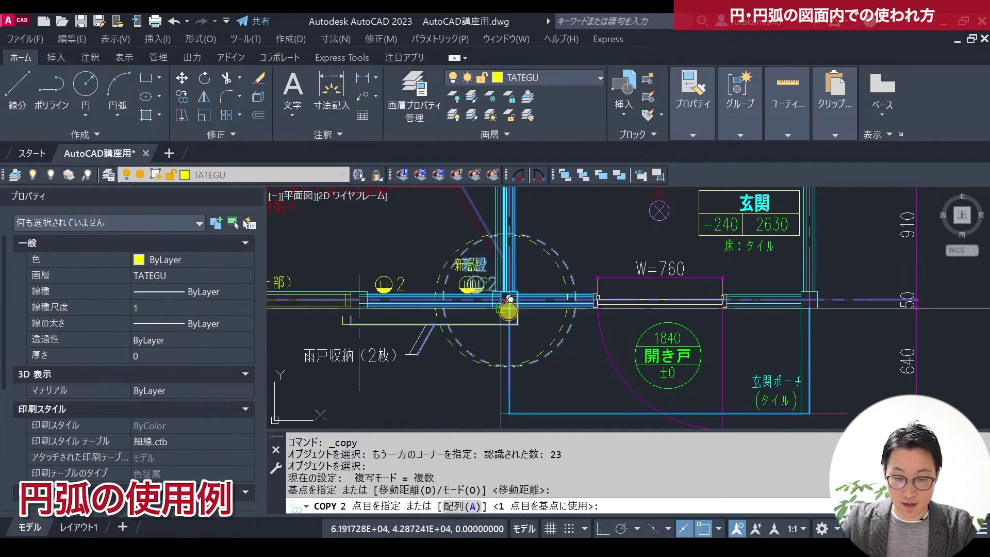
scroll(495, 300, down, 5)
middle_drag(481, 299, 536, 209)
scroll(548, 274, up, 5)
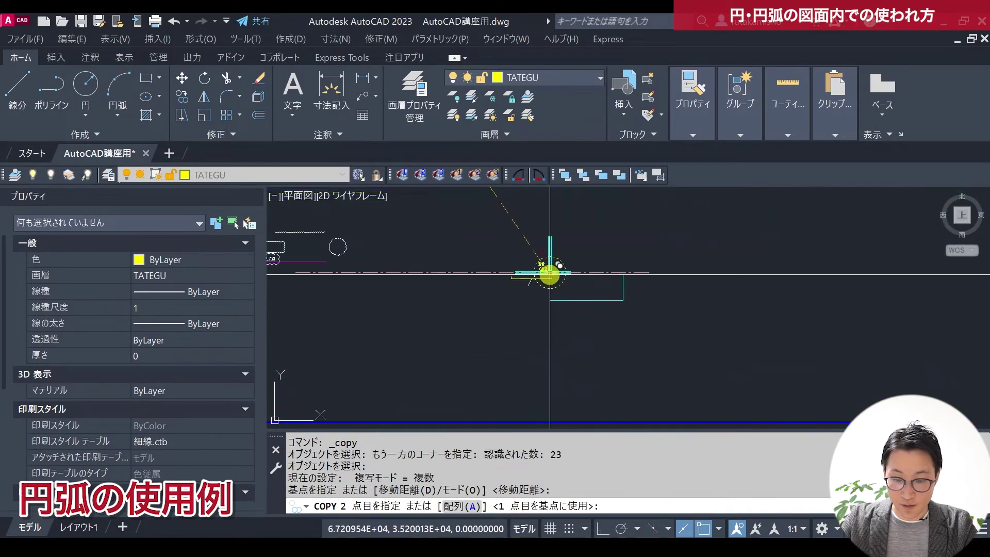
click(553, 280)
Delete the stray diagonal line and short line from the copied detail.
scroll(562, 330, up, 3)
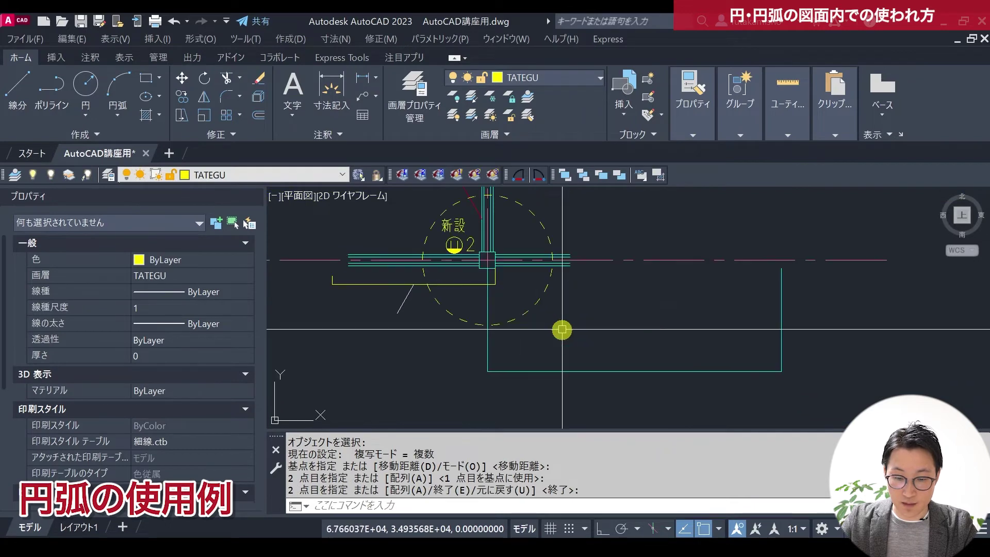
scroll(522, 294, up, 2)
click(502, 268)
middle_drag(502, 268, 493, 210)
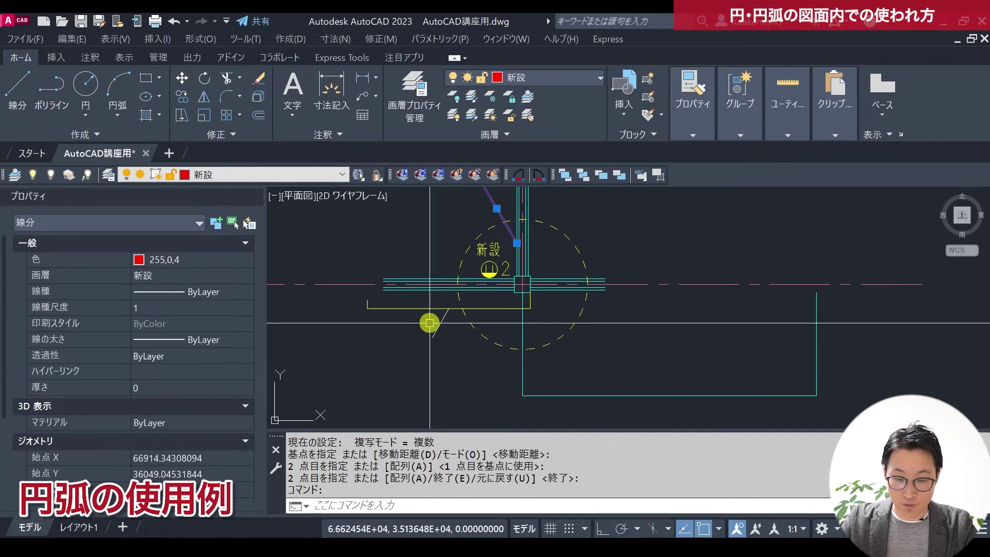
click(438, 328)
key(Delete)
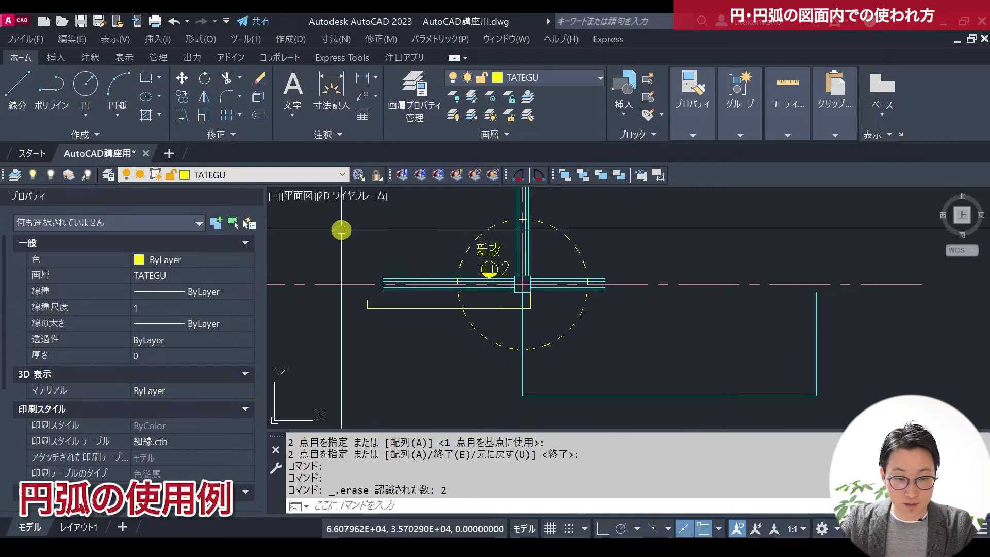
Trim every line outside the circle, using the circle as the cutting edge.
text(t)
key(Return)
click(567, 247)
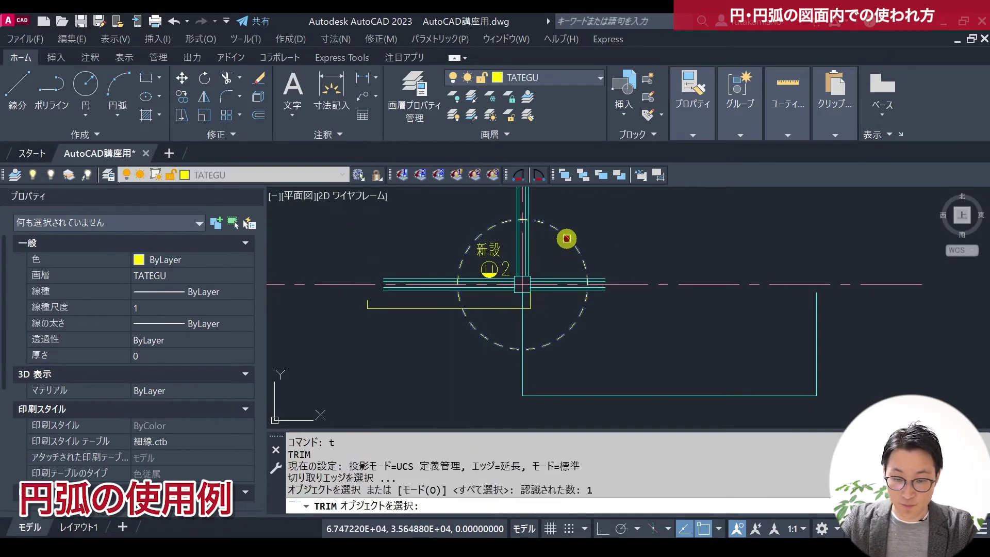
key(Return)
click(631, 312)
click(601, 273)
mouse_move(606, 316)
mouse_down()
mouse_move(506, 370)
mouse_move(444, 338)
mouse_move(407, 259)
mouse_move(557, 203)
mouse_up()
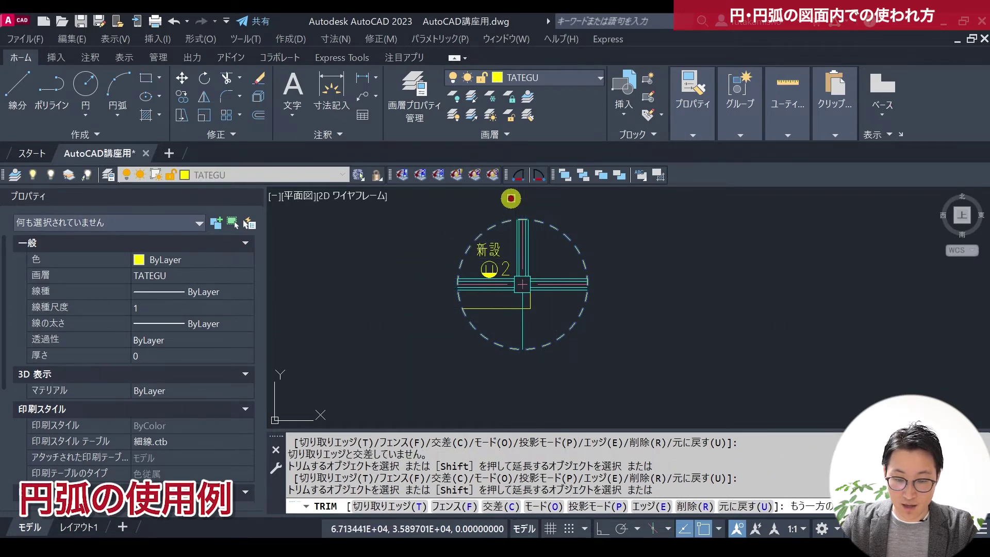
key(Return)
scroll(594, 336, down, 2)
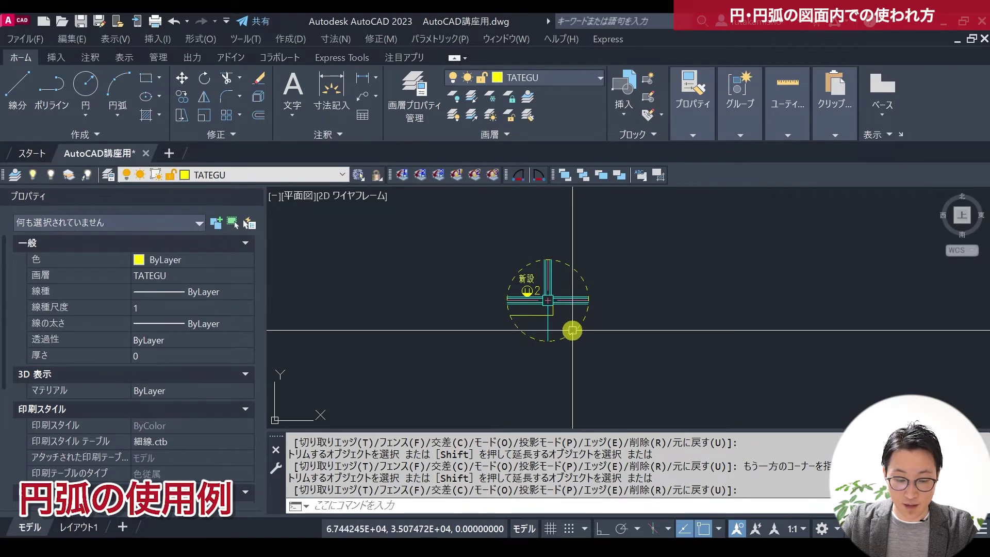
Scale the 21 detail objects by a factor of 2 about the junction.
click(200, 116)
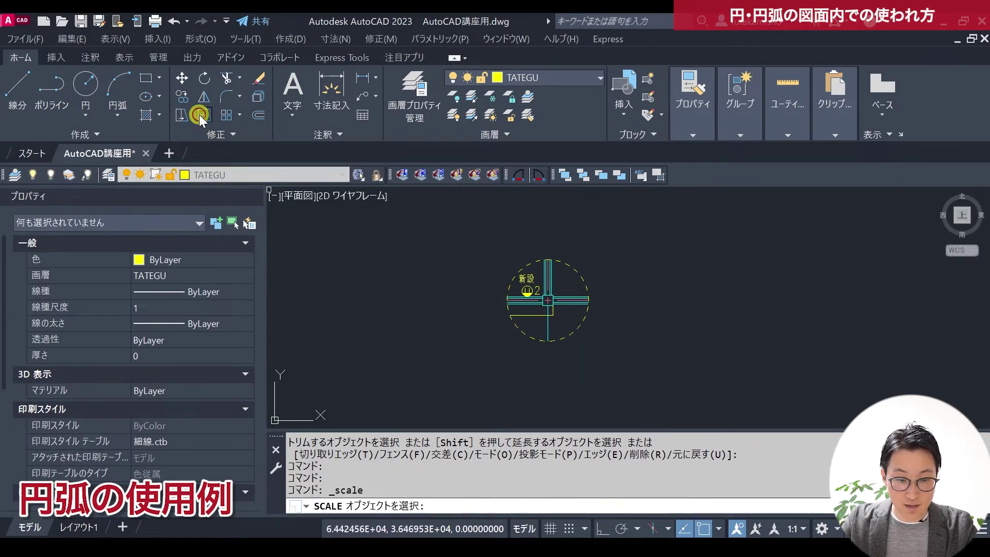
click(627, 372)
click(480, 245)
key(Return)
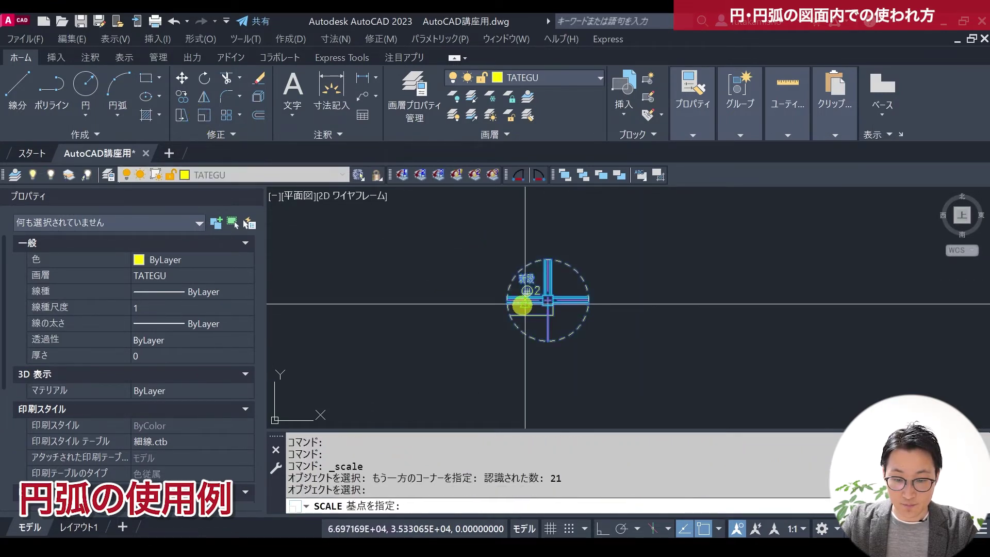
click(522, 303)
text(2)
key(Return)
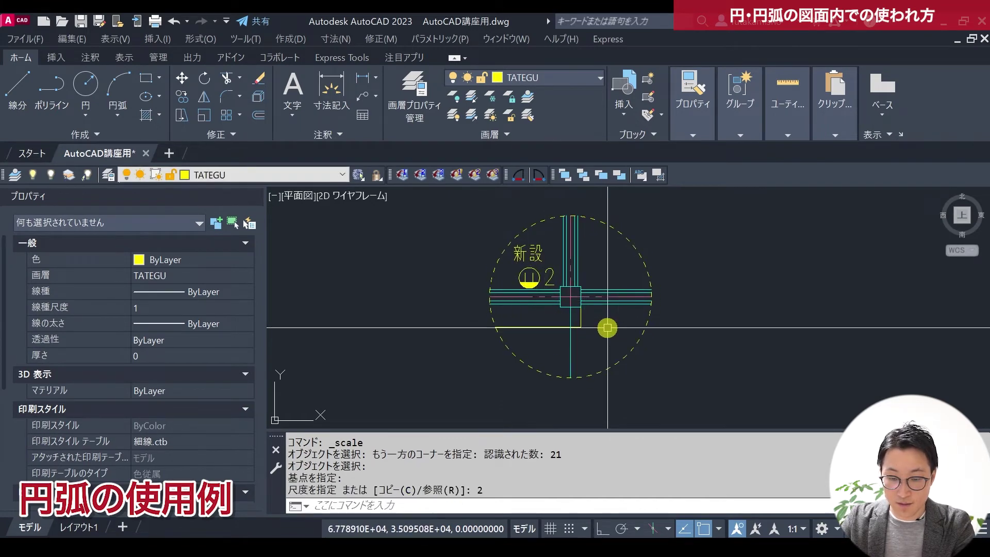
scroll(614, 351, down, 5)
scroll(606, 363, up, 1)
scroll(613, 361, down, 1)
scroll(637, 377, up, 1)
scroll(671, 391, up, 2)
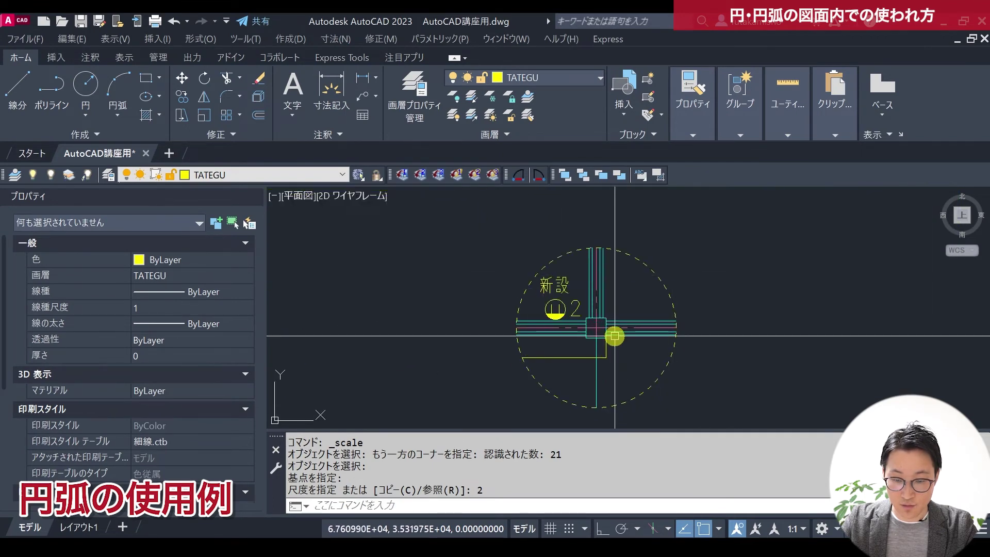
scroll(615, 330, down, 2)
Move the enlarged detail to sit between the two sets of finish tables.
key(m)
key(Return)
click(658, 426)
click(504, 261)
key(Return)
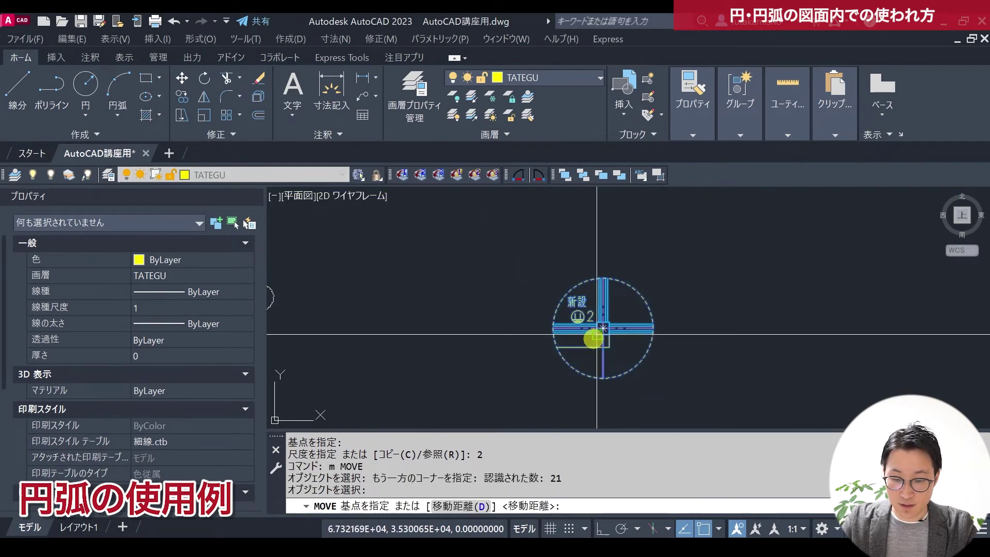
click(603, 345)
scroll(604, 344, up, 1)
scroll(562, 309, up, 1)
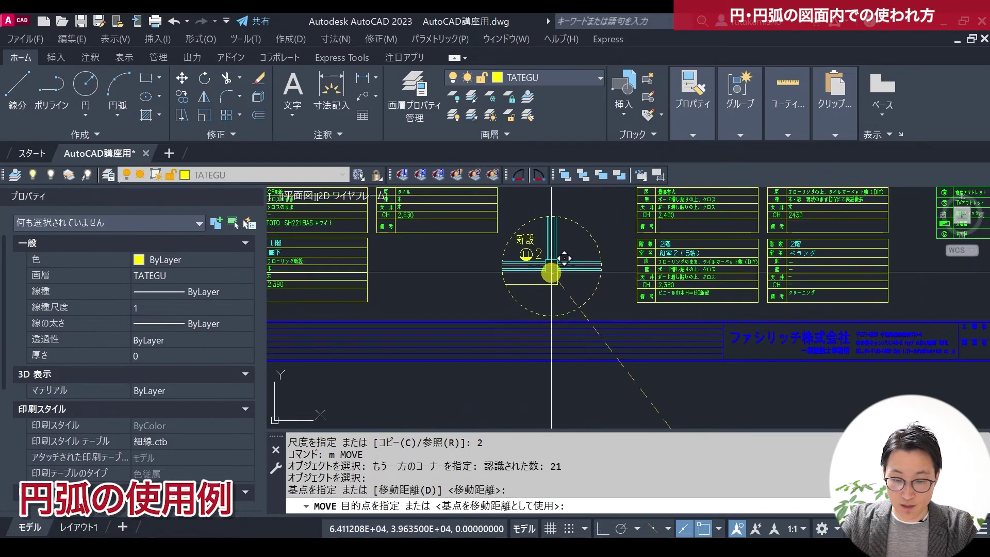
click(551, 269)
scroll(551, 269, down, 2)
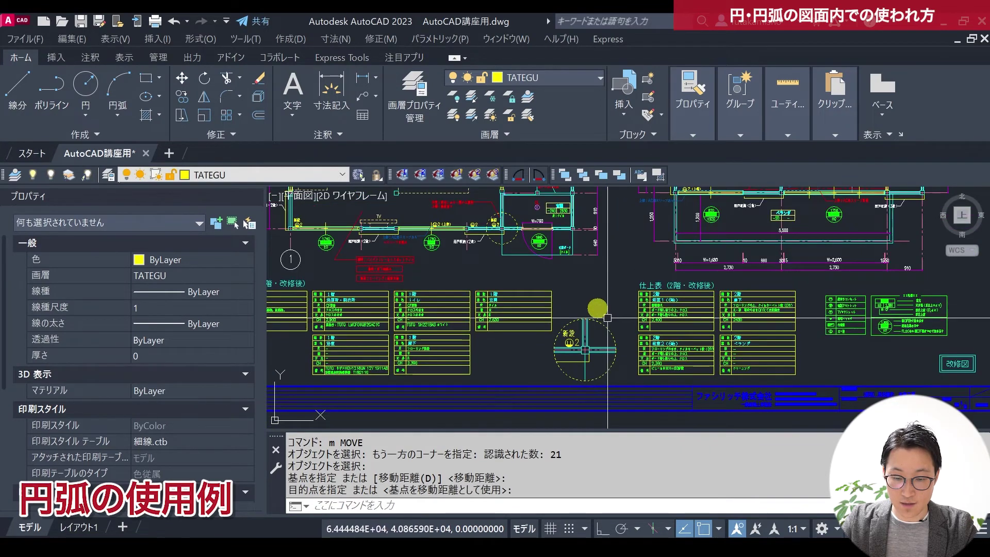
scroll(582, 365, up, 2)
scroll(580, 363, down, 1)
scroll(490, 279, up, 1)
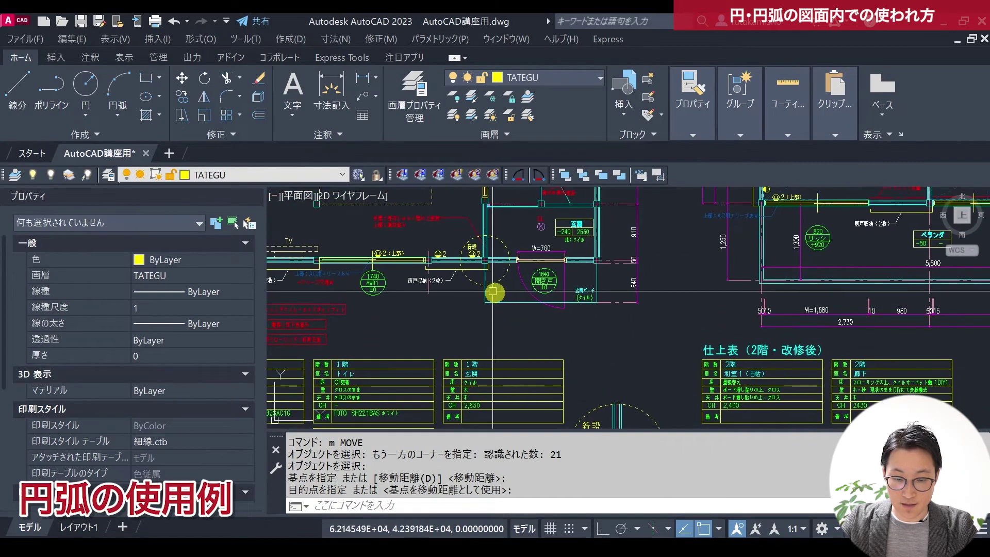
scroll(485, 275, down, 1)
scroll(562, 305, up, 1)
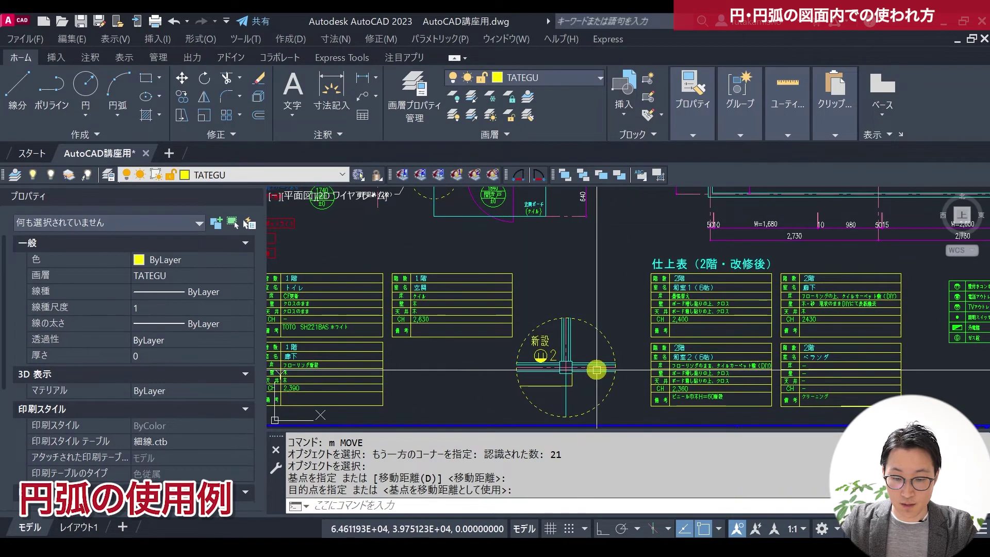
scroll(593, 330, down, 2)
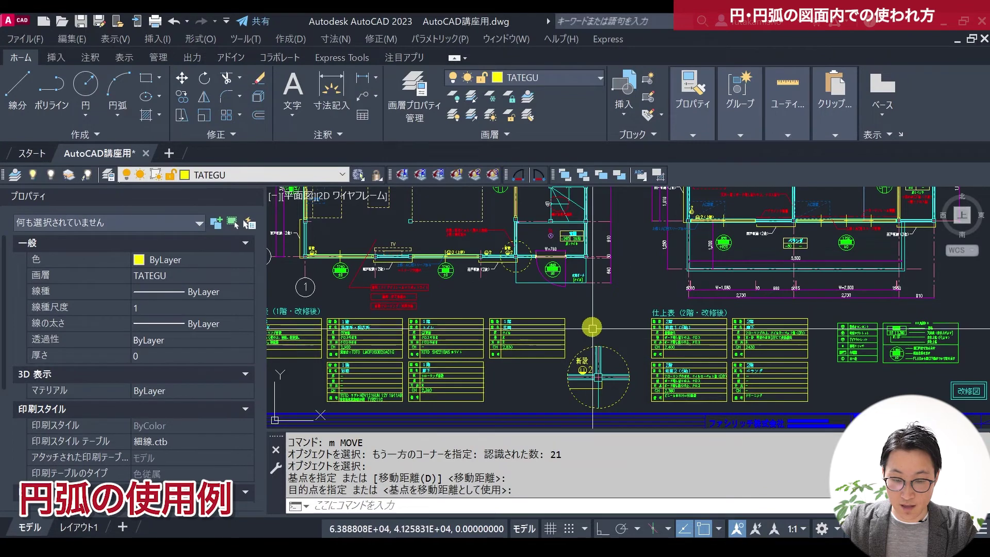
click(116, 86)
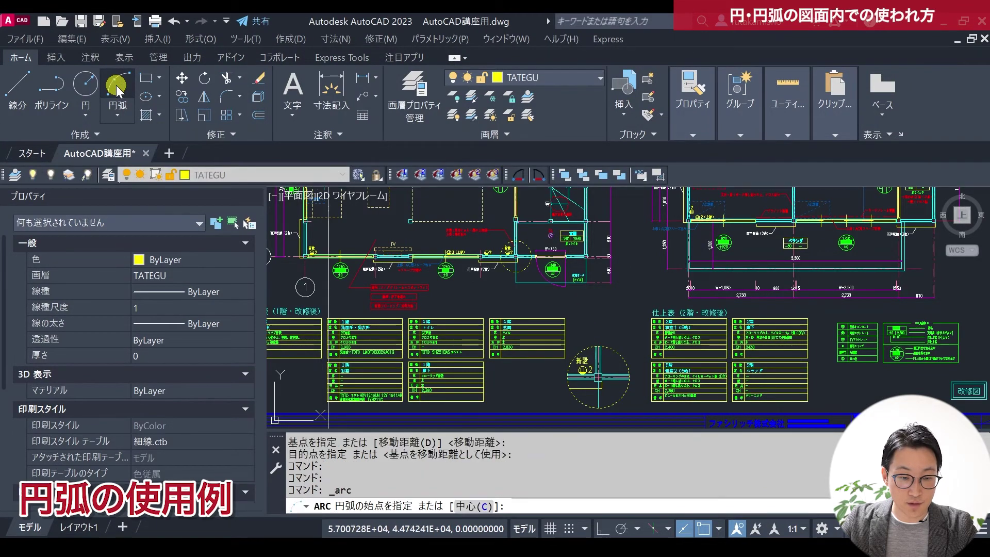
Draw a 3-point arc from the plan's 新設 mark to the top of the enlarged circle.
scroll(495, 270, up, 2)
scroll(502, 259, up, 1)
scroll(511, 260, up, 1)
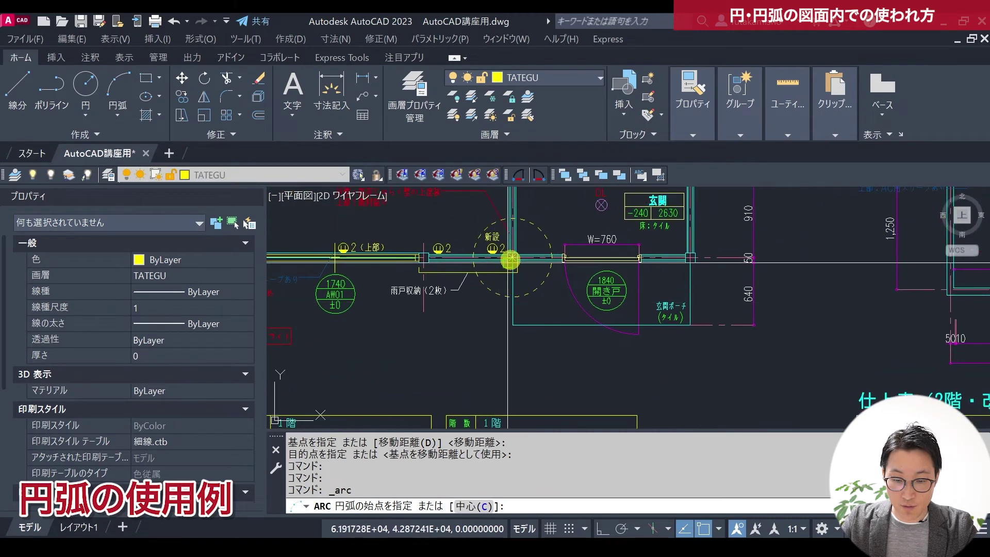
click(512, 258)
scroll(532, 265, down, 2)
scroll(552, 274, down, 1)
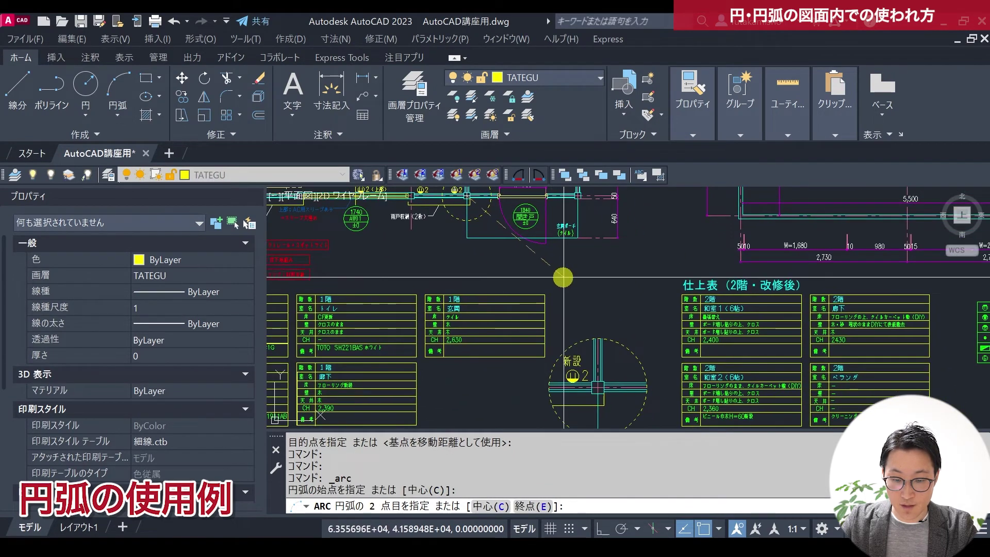
scroll(570, 281, down, 1)
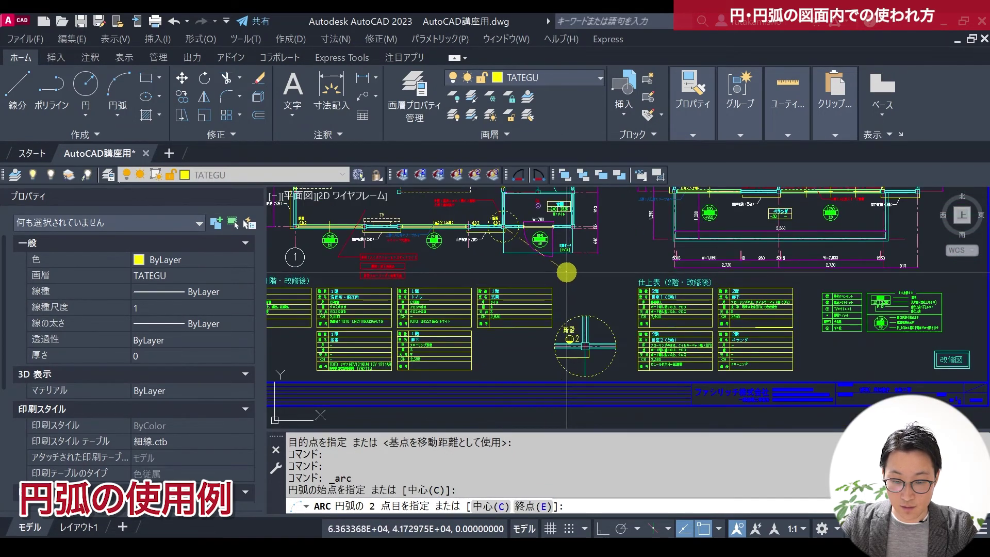
click(568, 273)
scroll(587, 320, up, 2)
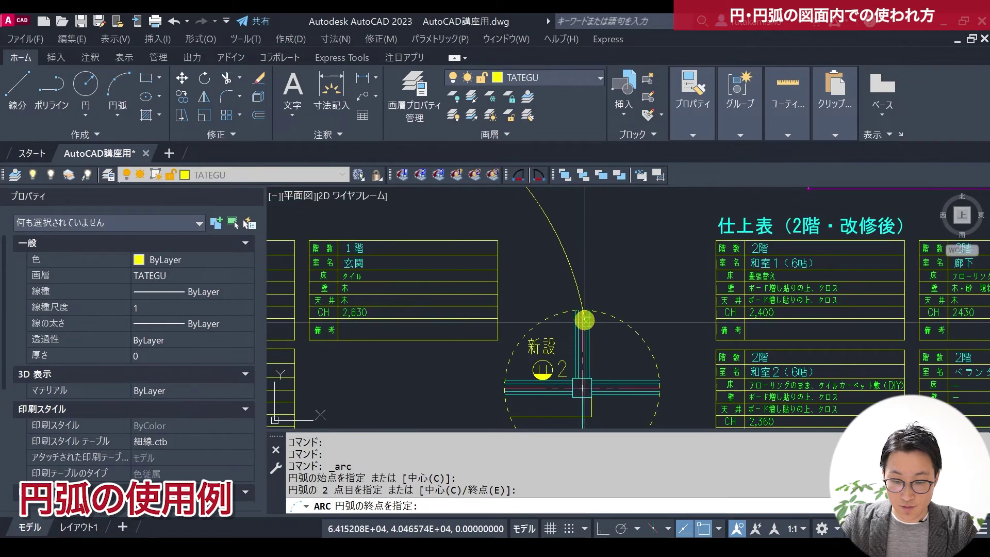
scroll(584, 312, down, 2)
scroll(584, 312, down, 2)
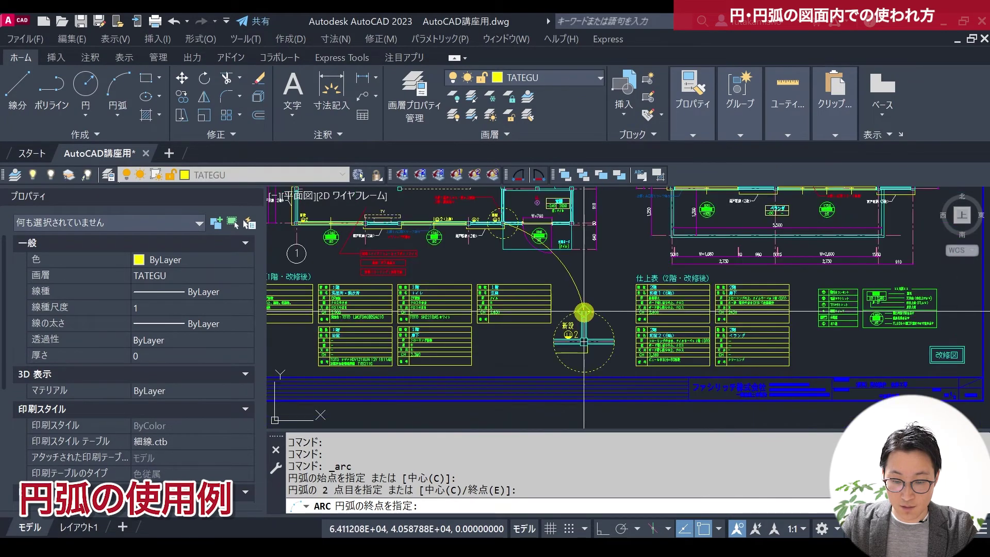
click(583, 311)
scroll(613, 310, up, 3)
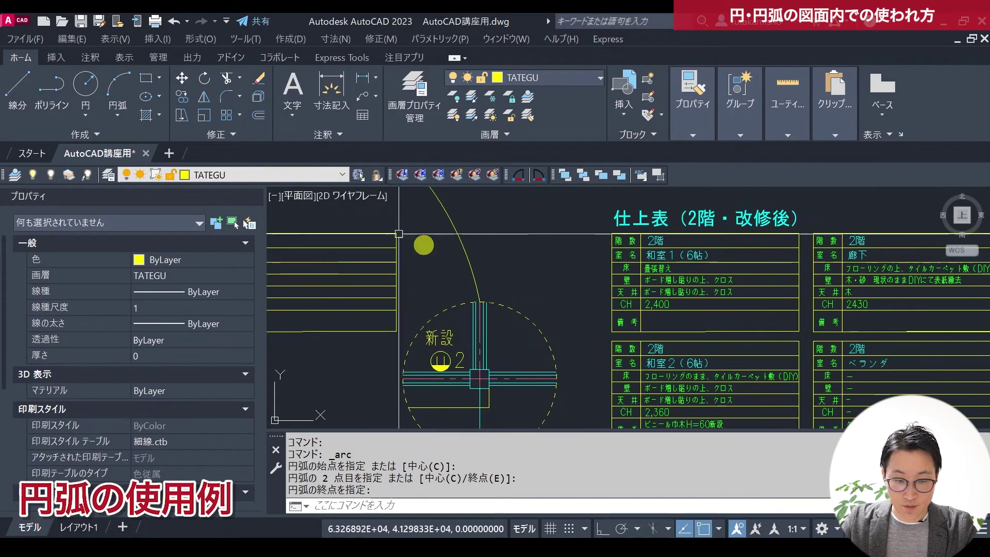
key(Escape)
key(Escape)
key(Escape)
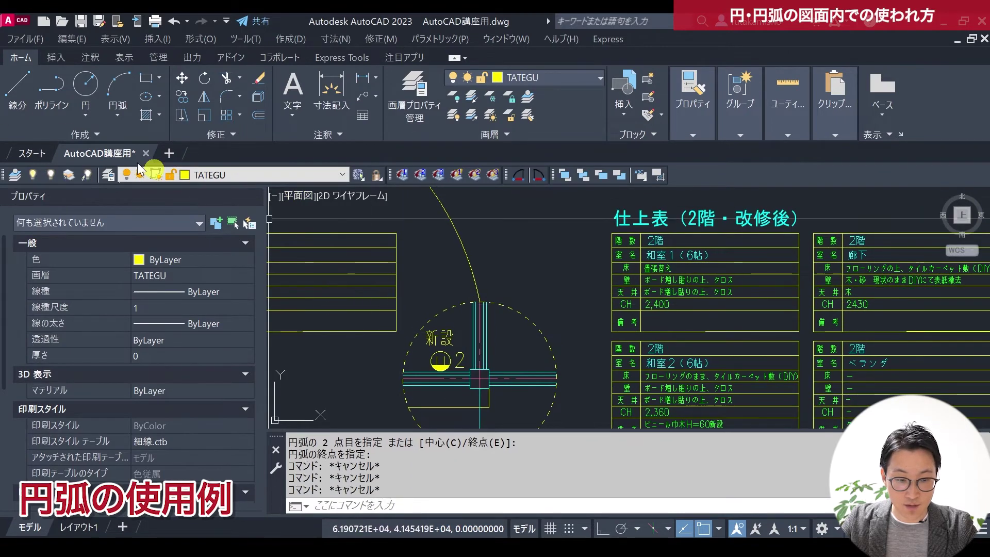
Draw two short lines at the arc tip to form an arrowhead.
click(23, 106)
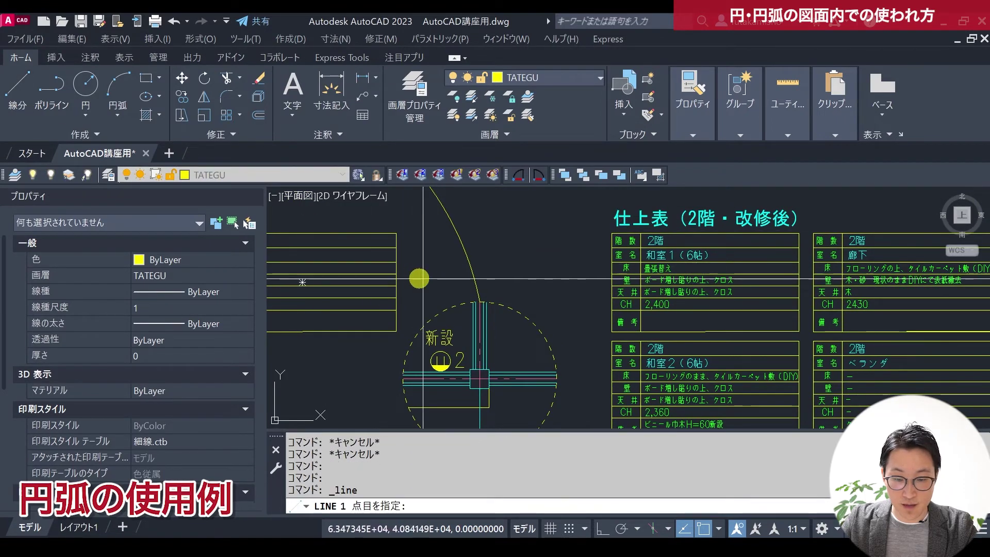
scroll(479, 302, up, 5)
click(537, 315)
scroll(542, 299, down, 3)
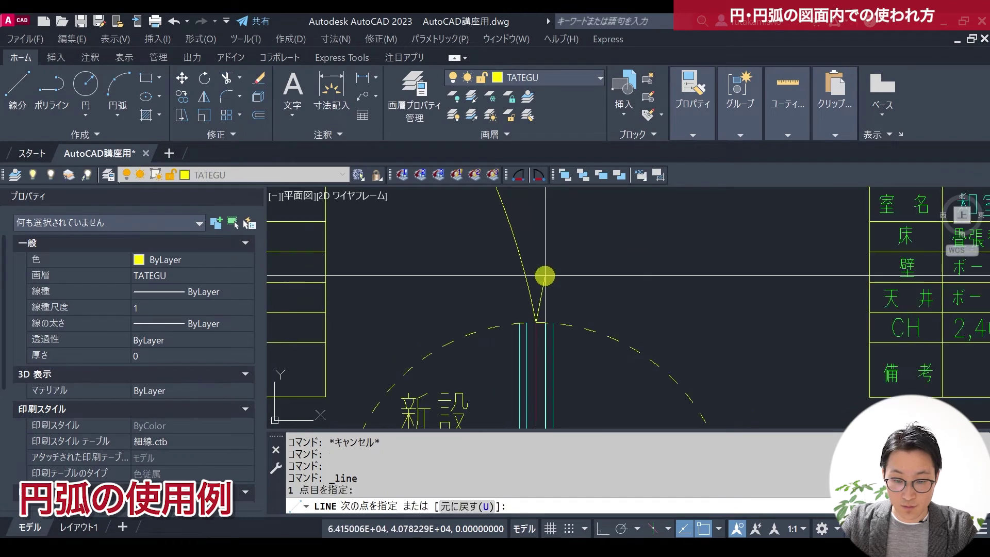
click(549, 252)
scroll(536, 321, up, 2)
key(Return)
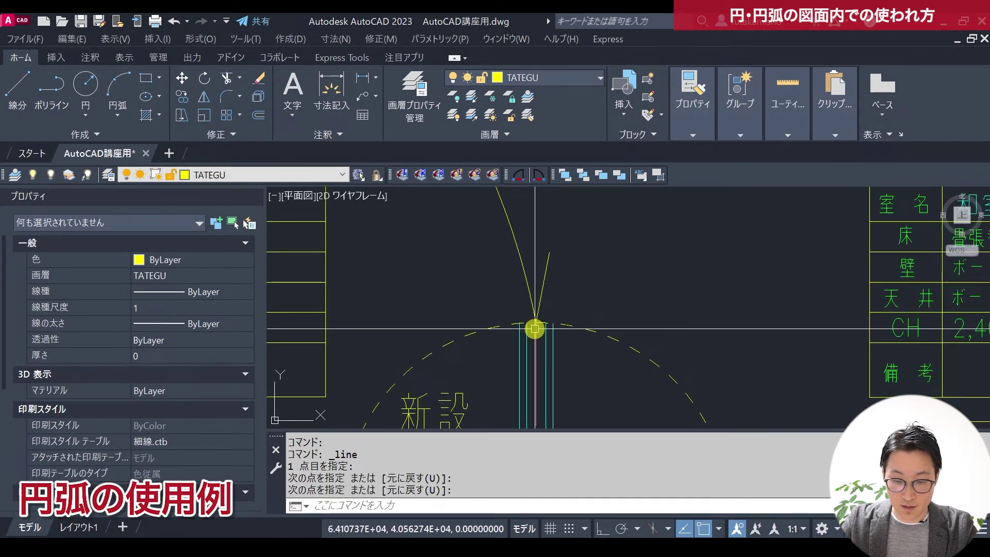
key(Return)
click(533, 319)
scroll(534, 318, down, 2)
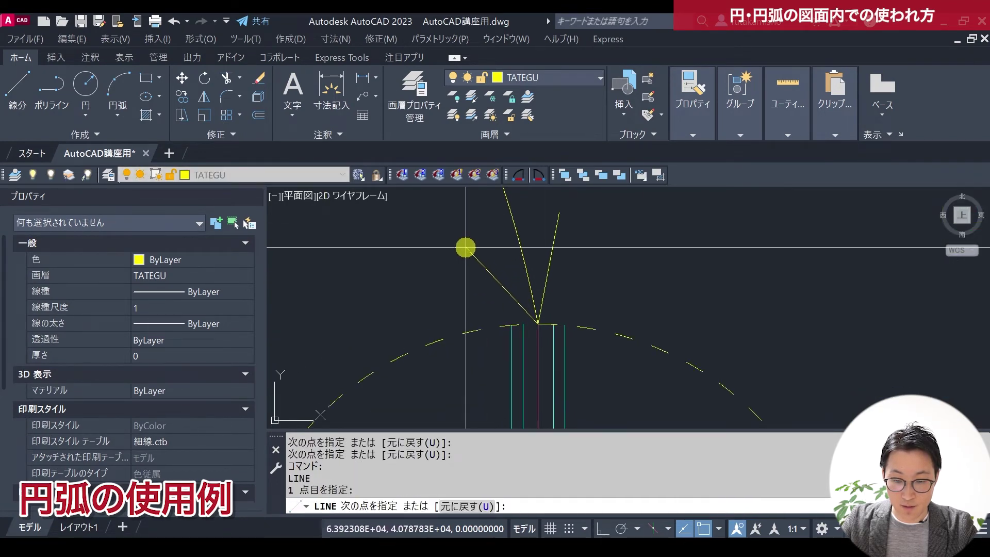
scroll(468, 233, down, 3)
scroll(516, 289, down, 1)
key(Escape)
key(Escape)
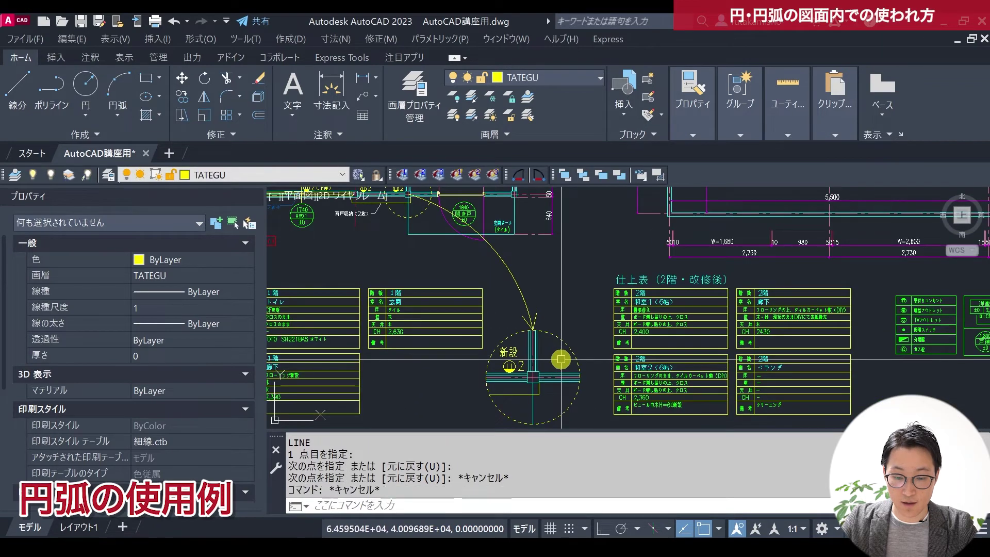
Start matching properties, using the dashed 新設 circle as the source.
text(2)
key(Return)
click(552, 337)
scroll(555, 334, up, 4)
Apply the circle's dashed style to the arc and arrowhead.
click(557, 294)
click(455, 297)
scroll(471, 305, down, 4)
scroll(579, 343, up, 2)
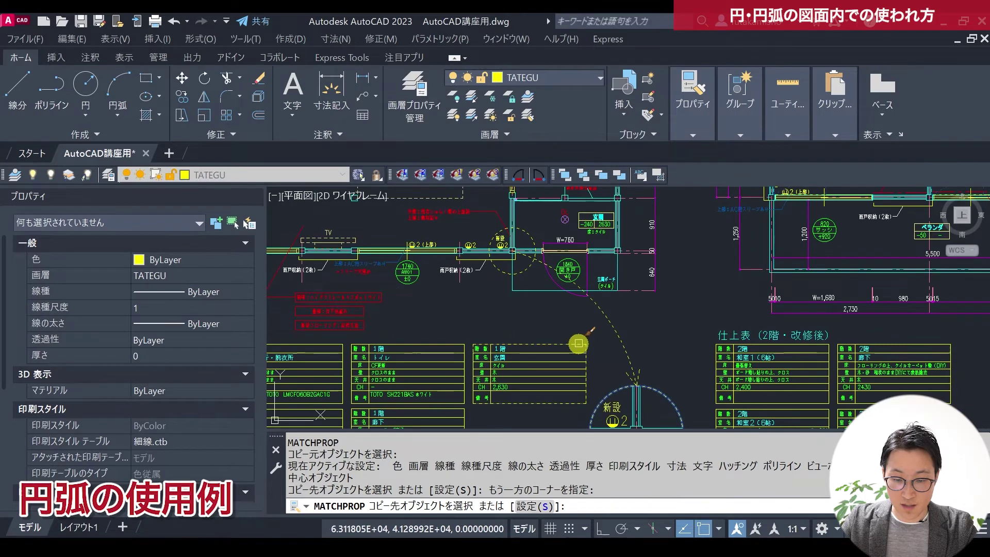
key(Return)
middle_drag(577, 342, 567, 322)
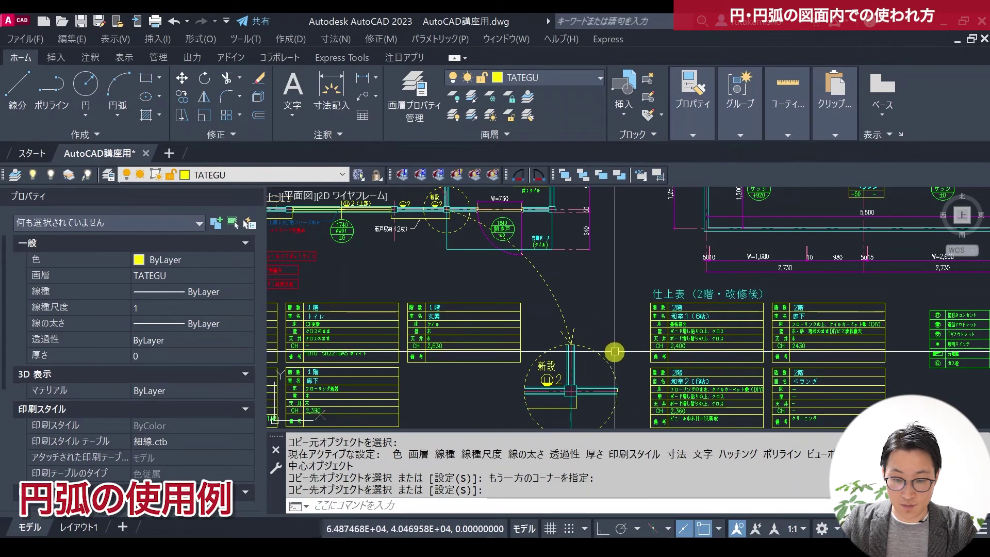
scroll(447, 226, up, 4)
Trim the arc's overshoot at the circle, using the circle as the cutting edge.
text(tr)
key(Return)
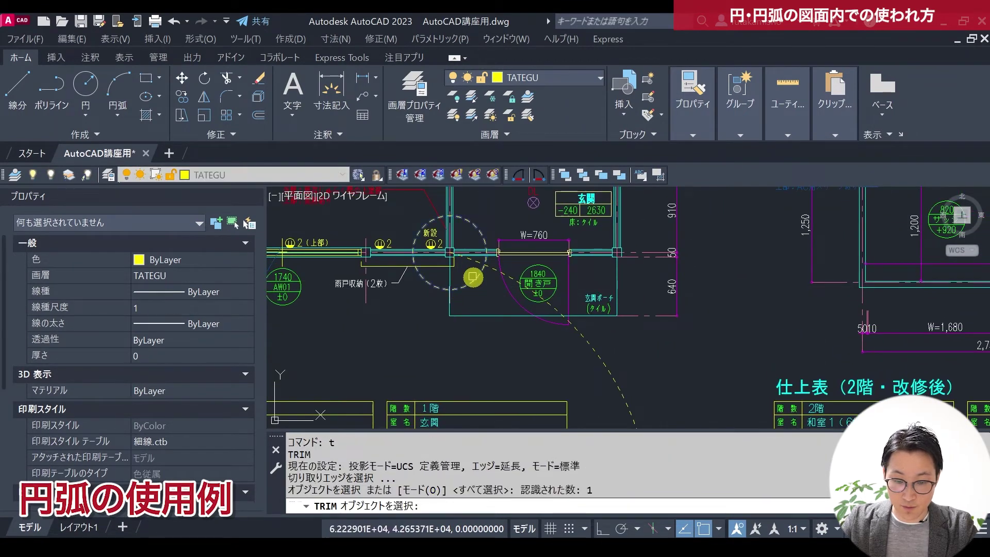
click(490, 268)
key(Return)
click(454, 293)
scroll(493, 305, down, 3)
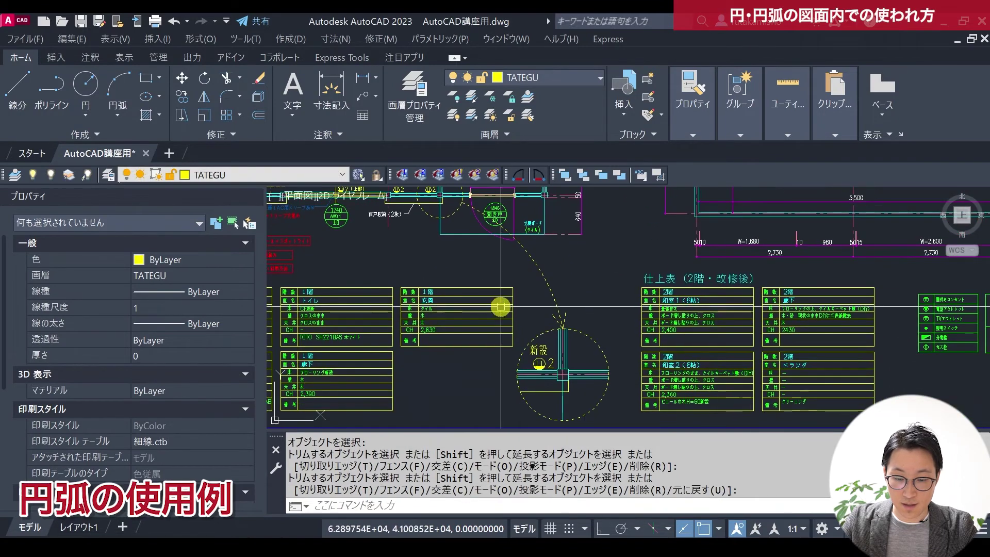
scroll(485, 265, up, 1)
scroll(517, 282, up, 4)
key(Return)
Select the 開き戸 door circle and its text to move, then cancel the move.
click(449, 246)
click(559, 348)
text(m)
key(Return)
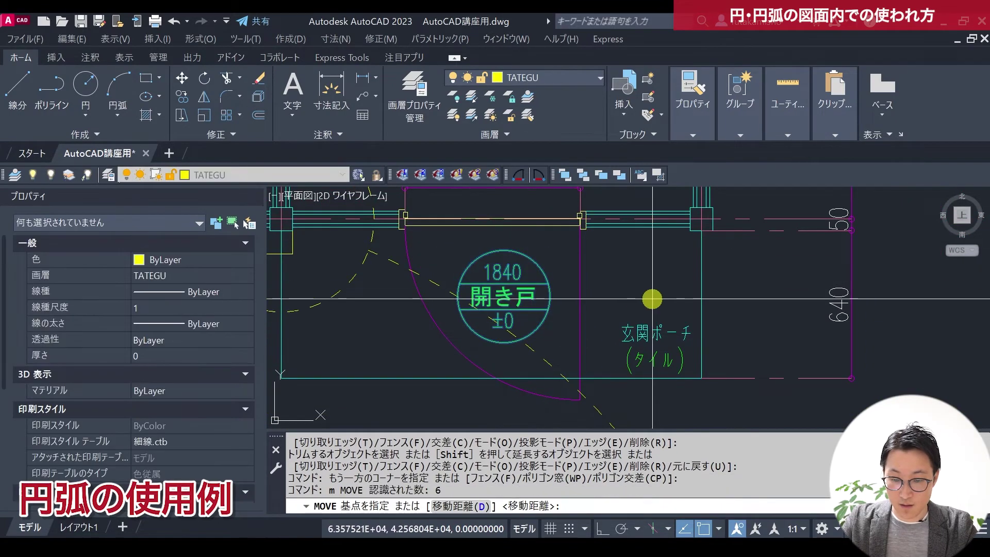
click(627, 286)
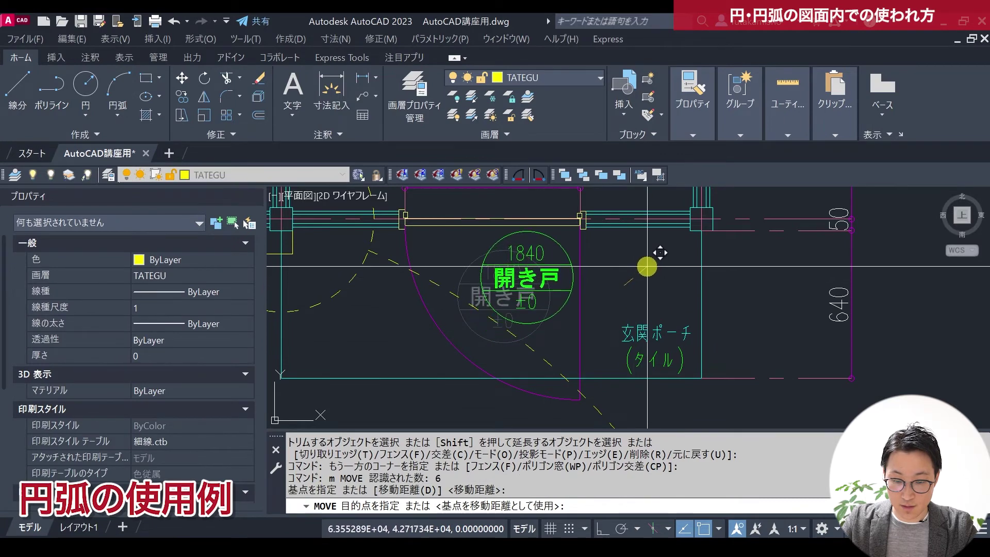
key(Escape)
key(Escape)
Grab the dashed arc's midpoint grip to reshape it, then cancel.
scroll(629, 278, down, 2)
scroll(601, 325, down, 2)
click(591, 308)
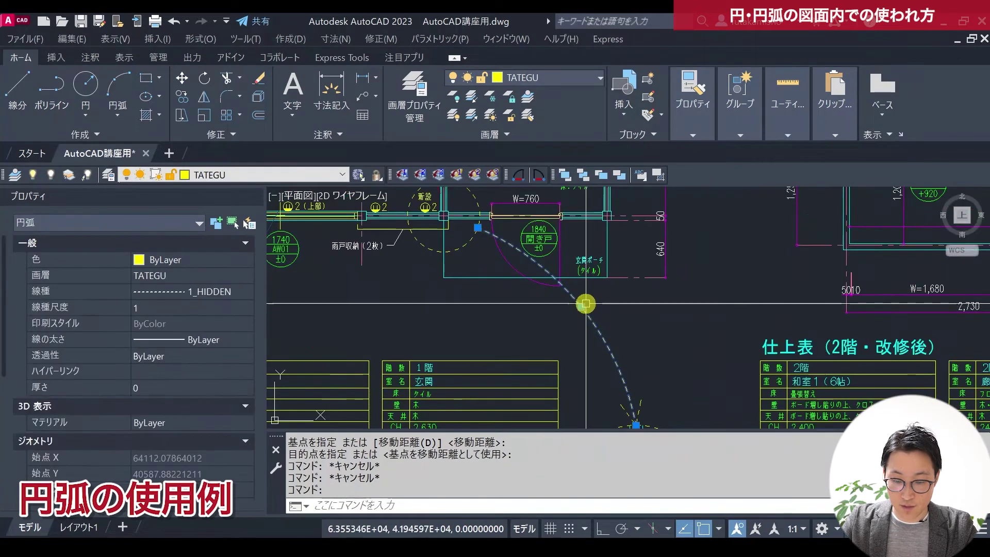
click(580, 308)
scroll(578, 307, up, 3)
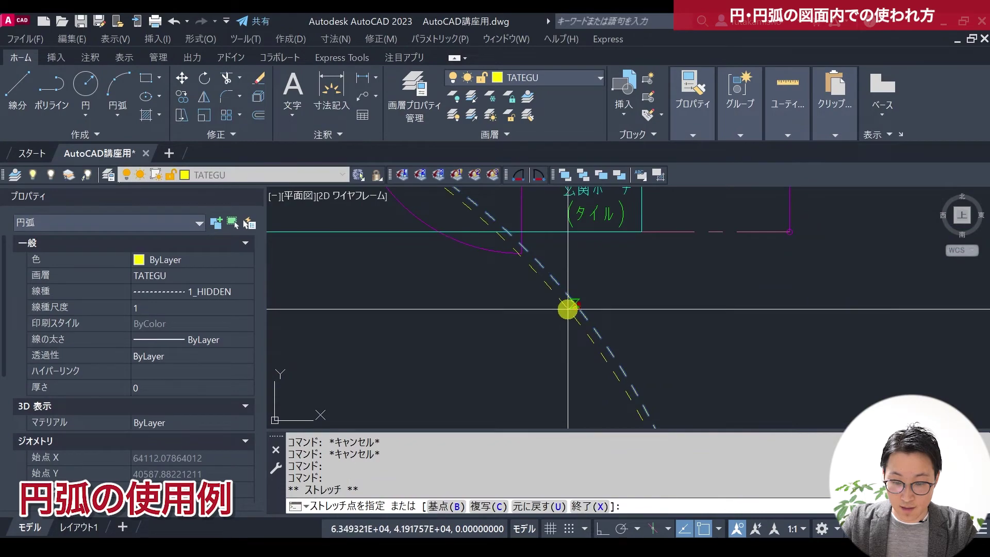
scroll(565, 310, down, 2)
key(Escape)
scroll(582, 303, down, 2)
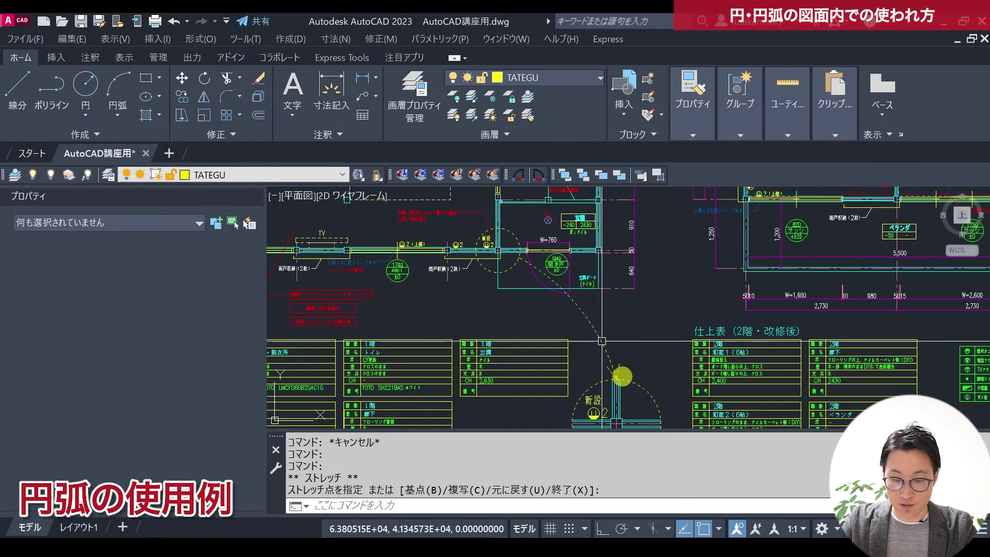
scroll(590, 307, up, 2)
scroll(606, 356, down, 2)
scroll(560, 326, down, 2)
scroll(559, 326, down, 2)
scroll(587, 294, up, 3)
scroll(589, 311, up, 3)
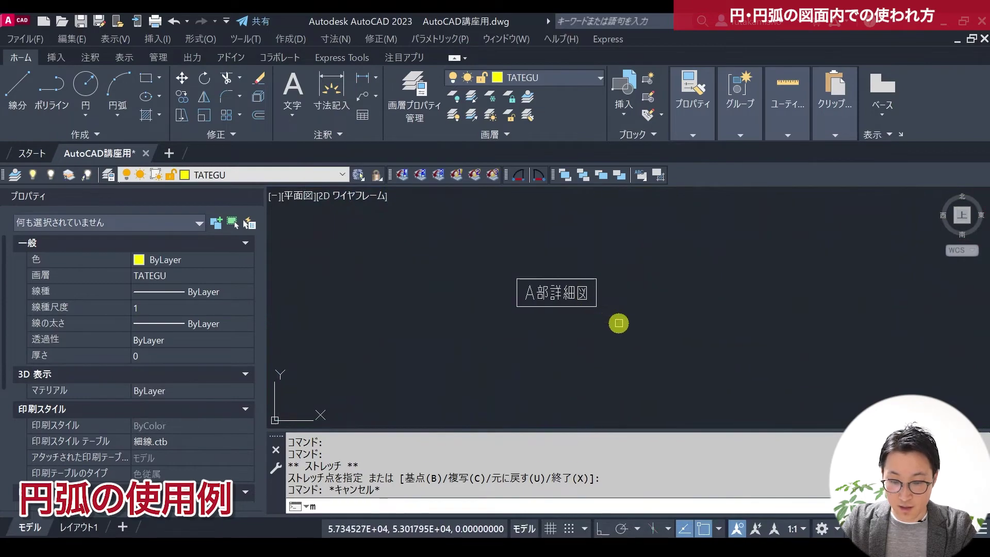
Move the A部詳細図 label and frame below the enlarged detail circle.
key(Return)
click(619, 323)
click(513, 273)
key(Return)
click(573, 308)
scroll(572, 289, down, 3)
scroll(593, 367, up, 4)
scroll(561, 332, down, 3)
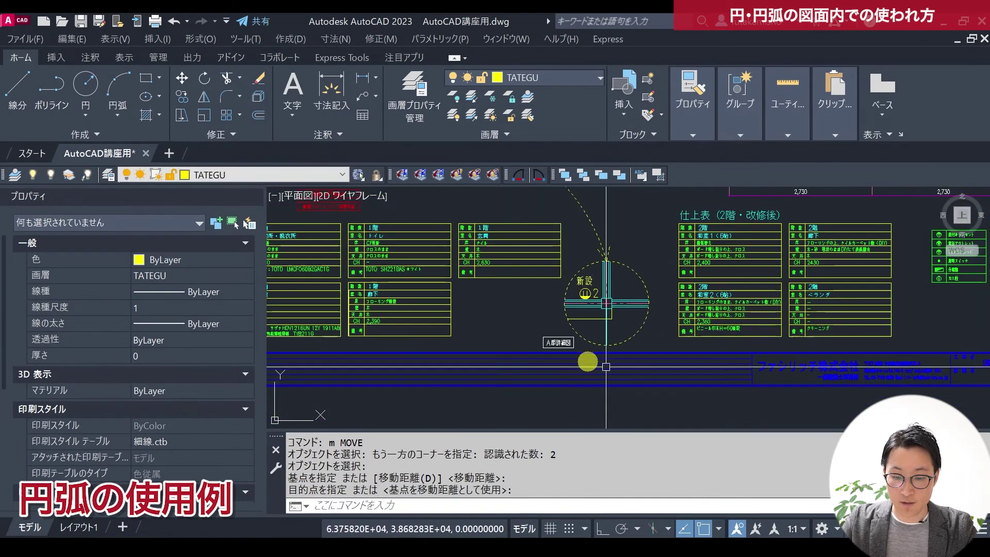
scroll(572, 355, up, 1)
scroll(560, 349, up, 2)
key(Escape)
Copy the A部詳細図 label to the arrow's start near the entrance.
text(co)
key(Return)
drag(493, 330, 578, 363)
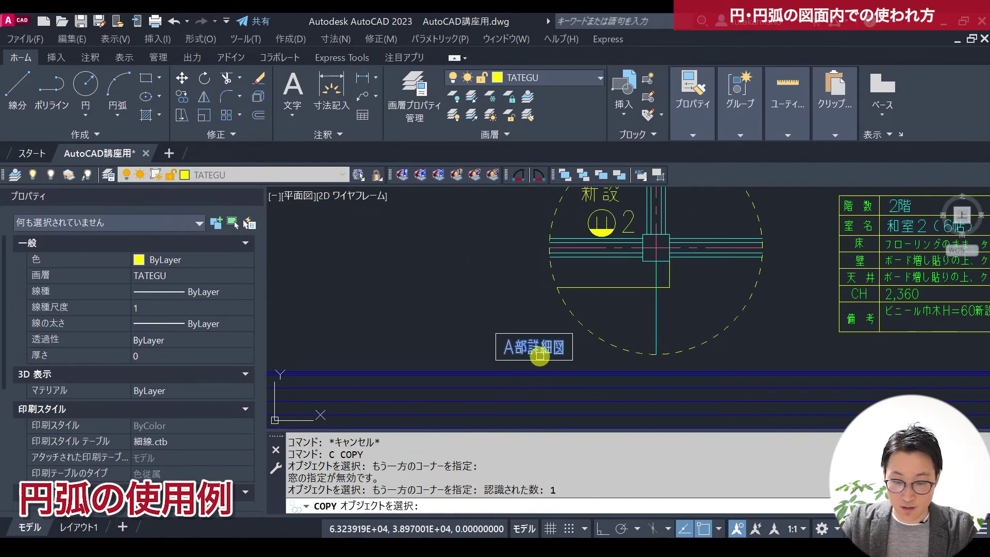
scroll(536, 349, down, 3)
key(Return)
click(537, 350)
scroll(514, 267, up, 3)
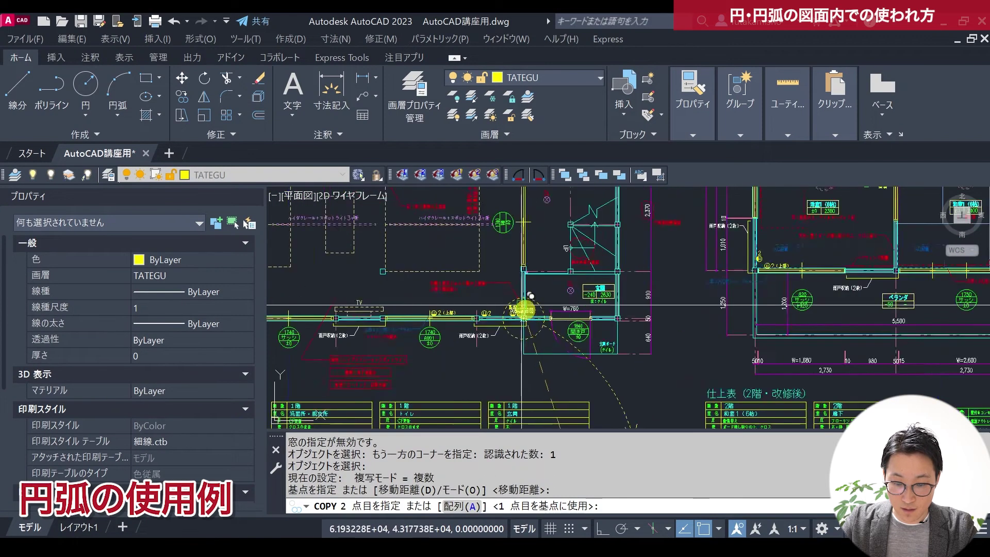
scroll(545, 277, up, 3)
scroll(553, 270, up, 4)
key(Escape)
key(Escape)
scroll(542, 285, up, 2)
Edit the copied label, deleting 詳細図 so it reads A部.
click(544, 295)
double_click(556, 309)
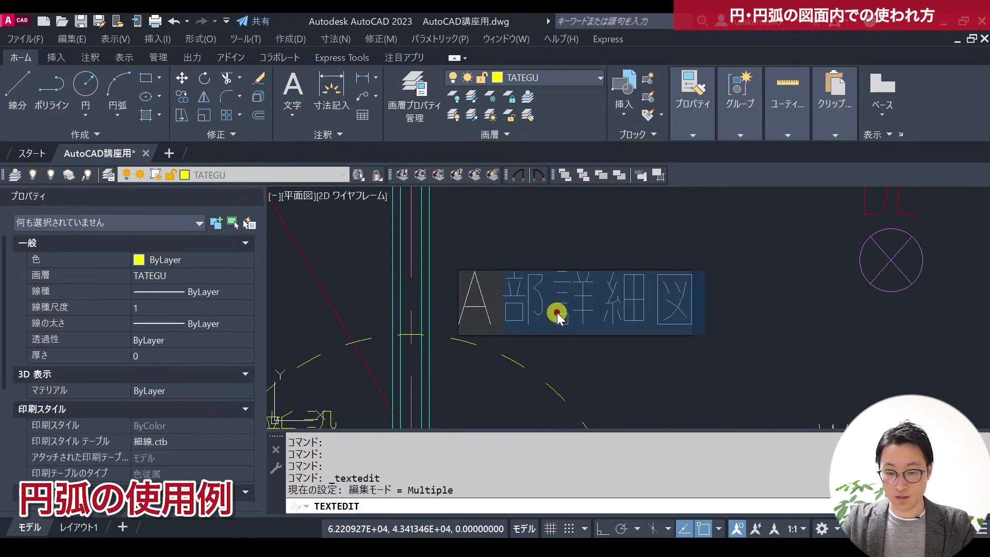
key(Delete)
key(Delete)
key(Delete)
scroll(572, 322, down, 3)
key(Escape)
key(Escape)
Start moving the A部 text with M, then cancel the move.
text(m)
key(Return)
click(587, 326)
key(Return)
scroll(587, 326, down, 3)
key(Escape)
key(Escape)
Pan around to check the A部 text, entrance arrow and dashed arc linetype.
middle_drag(592, 369, 564, 290)
scroll(593, 310, down, 2)
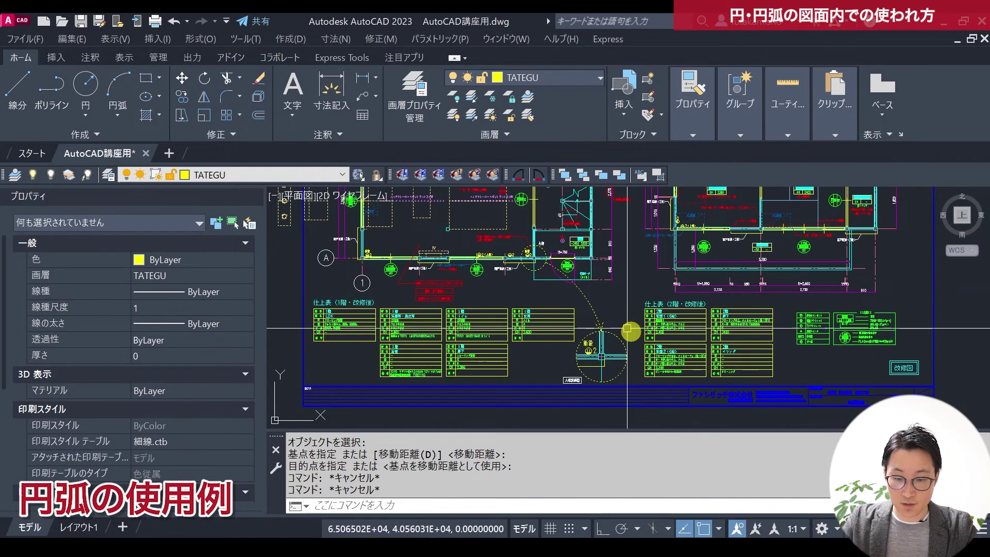
scroll(513, 227, up, 4)
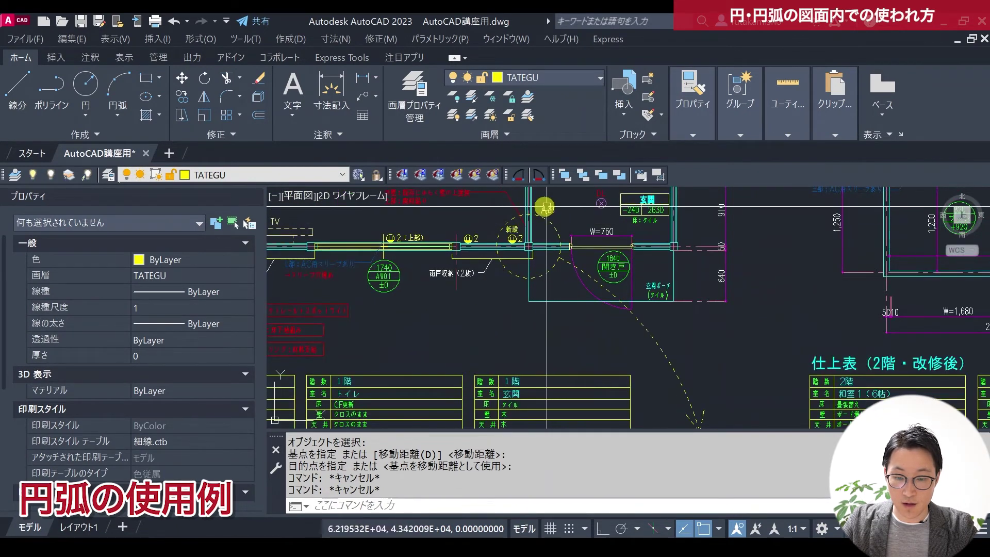
click(544, 208)
scroll(541, 232, down, 3)
key(Escape)
middle_drag(541, 232, 546, 263)
click(604, 321)
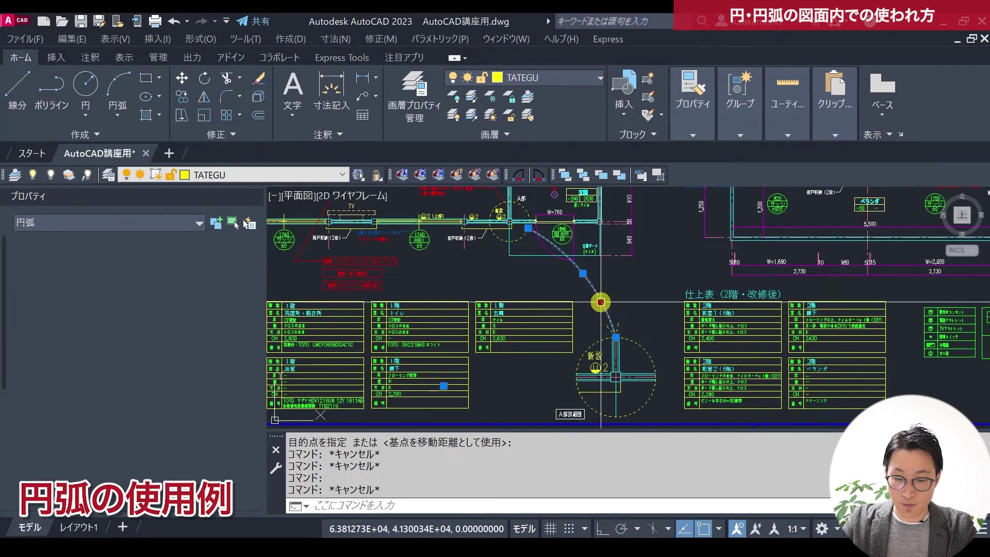
middle_drag(596, 286, 545, 229)
key(Escape)
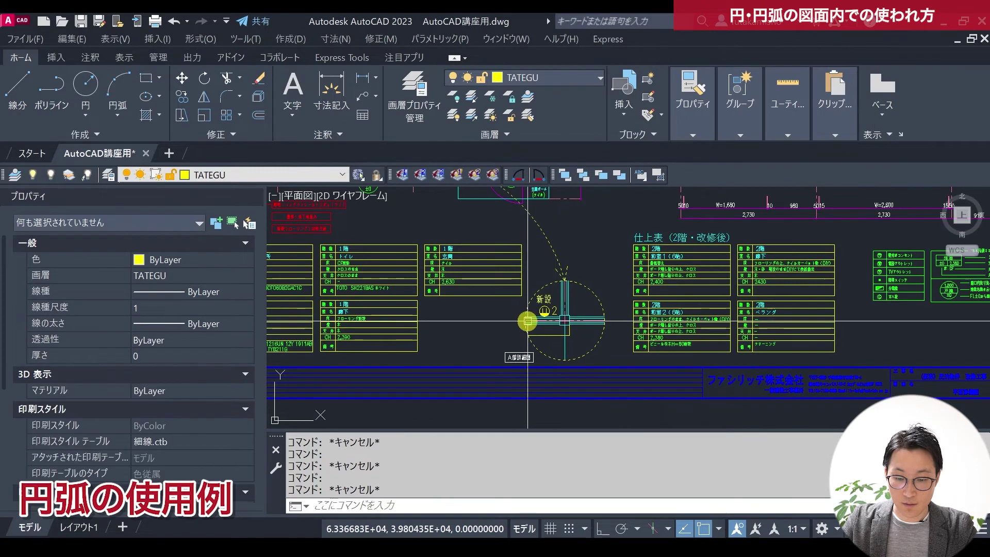
scroll(479, 366, up, 5)
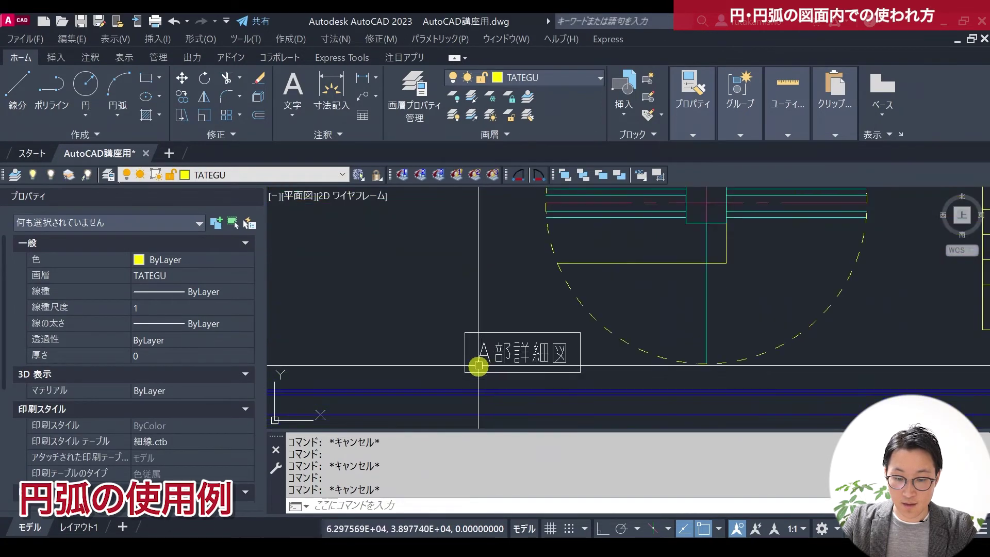
scroll(523, 367, down, 3)
scroll(617, 319, up, 1)
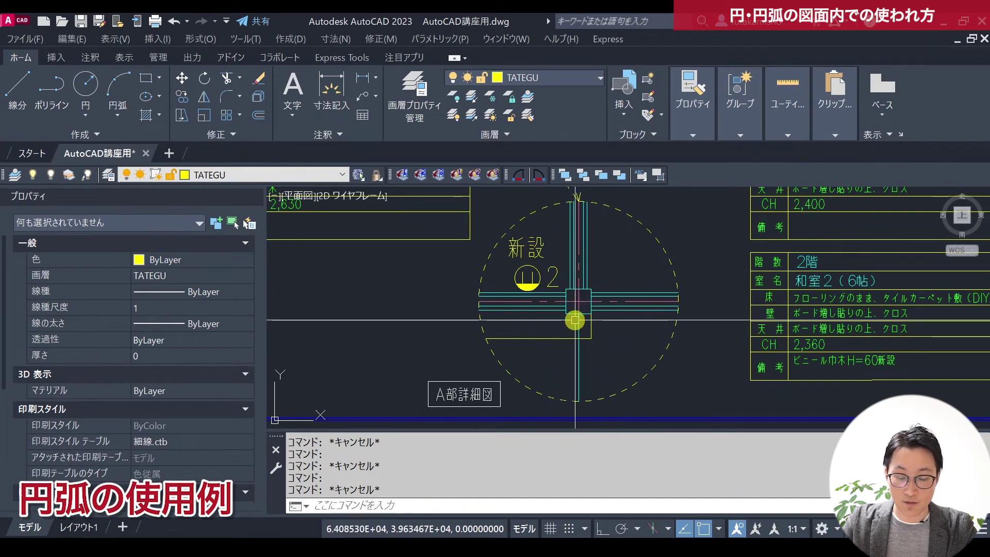
scroll(572, 352, down, 2)
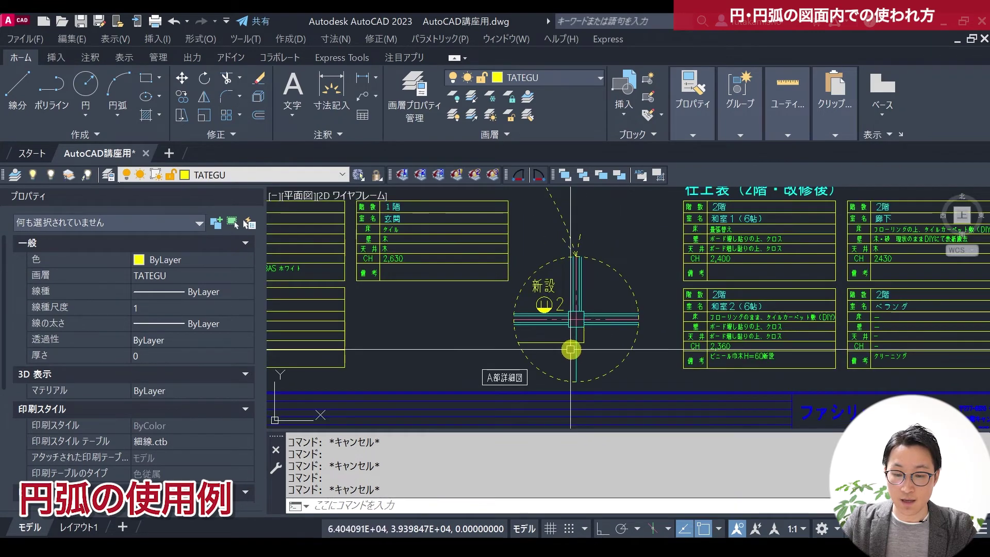
scroll(617, 322, down, 2)
middle_drag(614, 313, 614, 332)
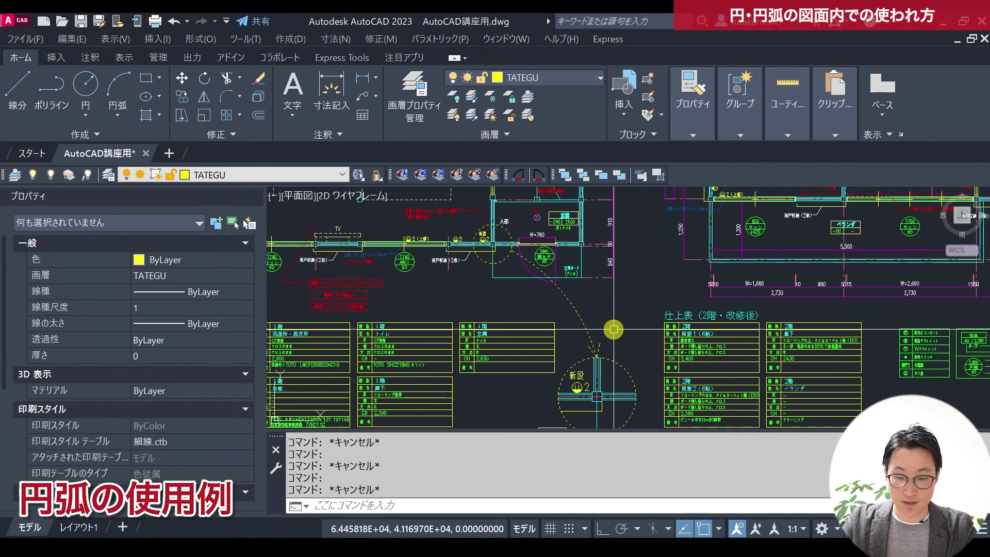
click(578, 316)
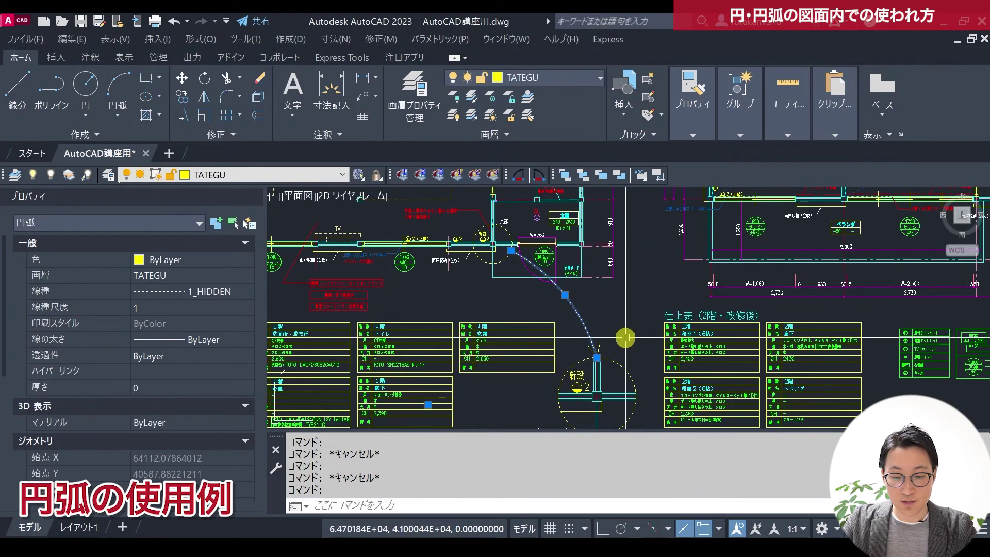
middle_drag(625, 338, 601, 292)
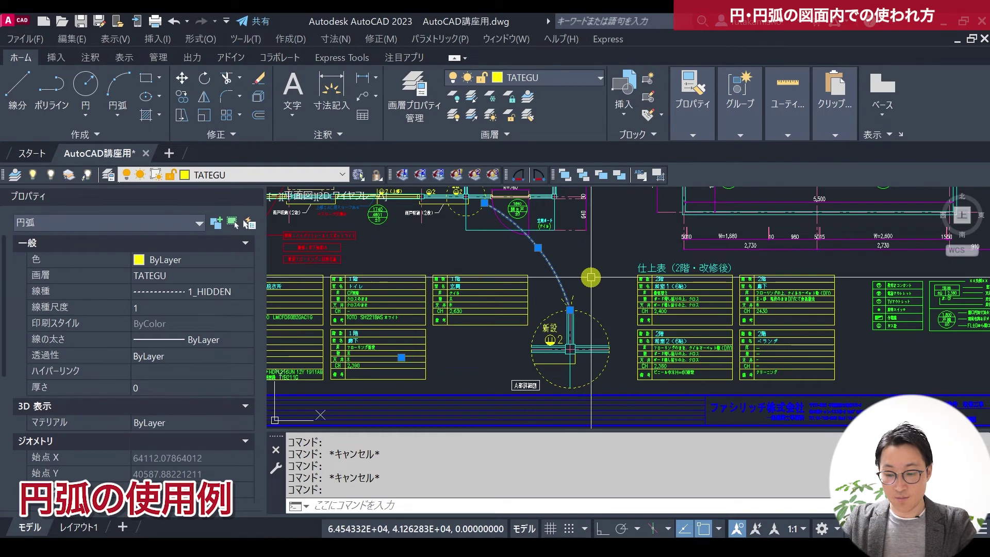
middle_drag(573, 342, 609, 380)
scroll(609, 381, down, 3)
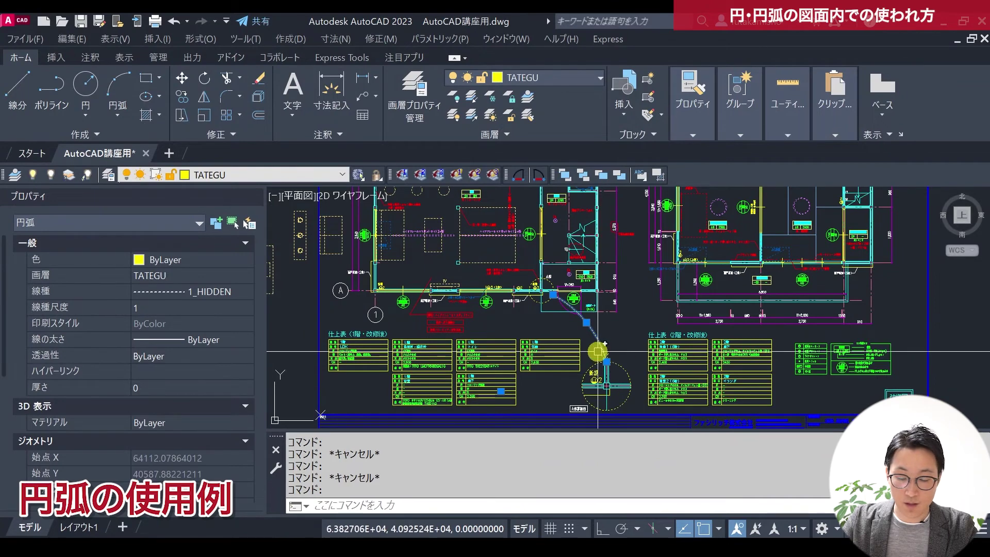
scroll(613, 344, down, 2)
scroll(627, 345, up, 2)
key(Escape)
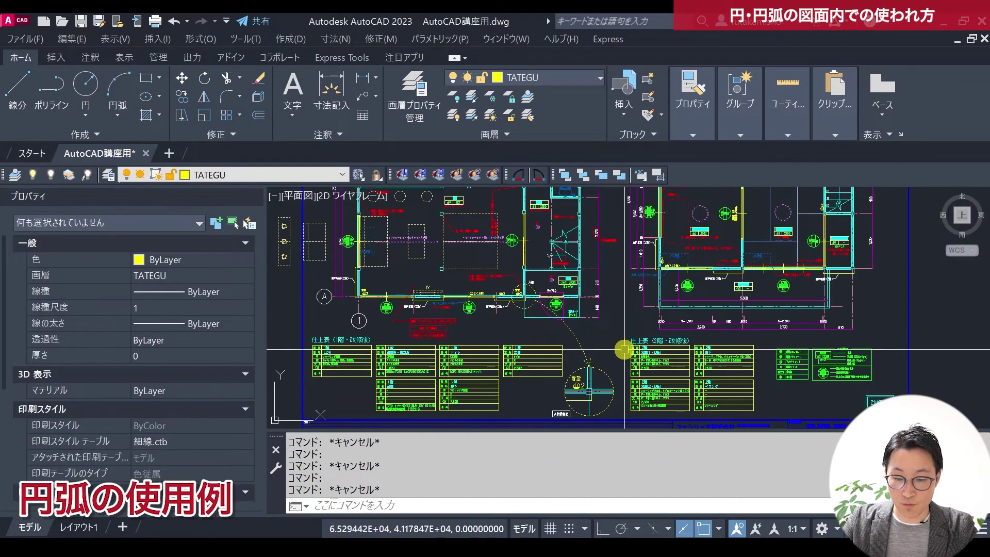
click(595, 351)
scroll(596, 337, up, 1)
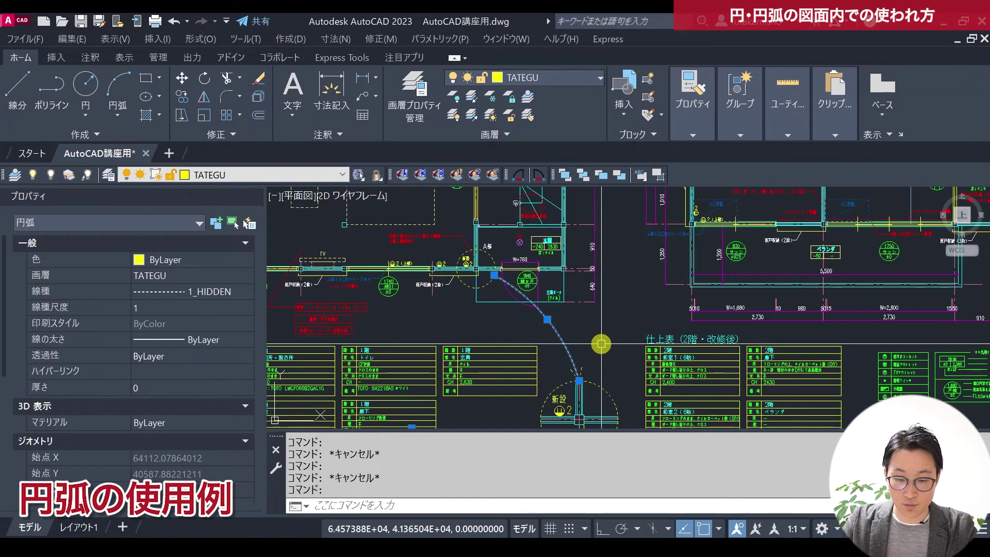
scroll(590, 304, up, 1)
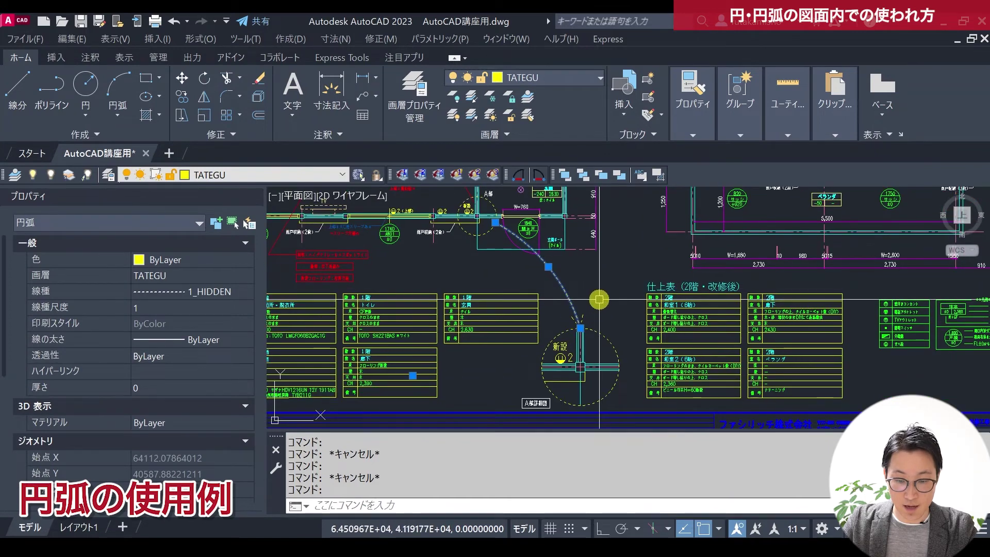
key(Escape)
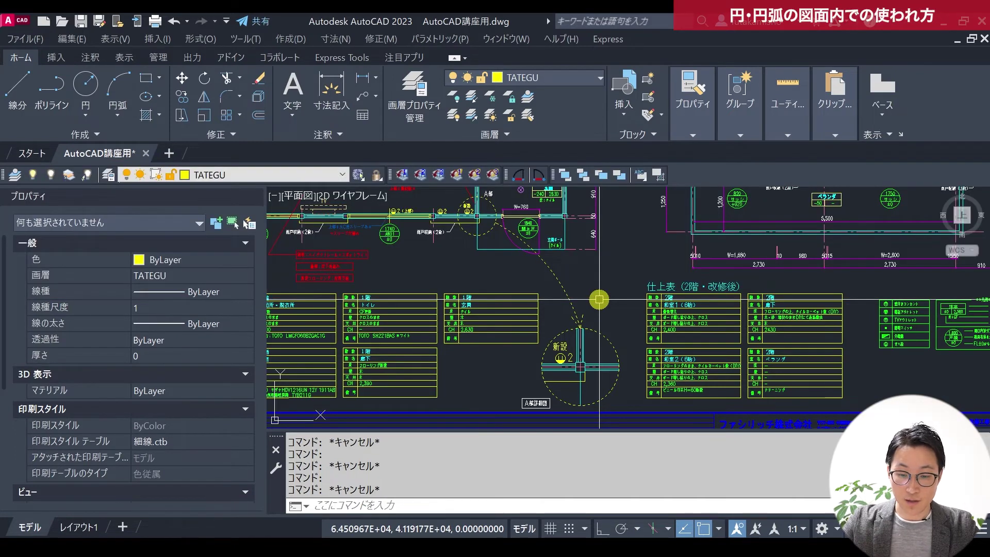
scroll(610, 339, down, 1)
scroll(601, 338, down, 2)
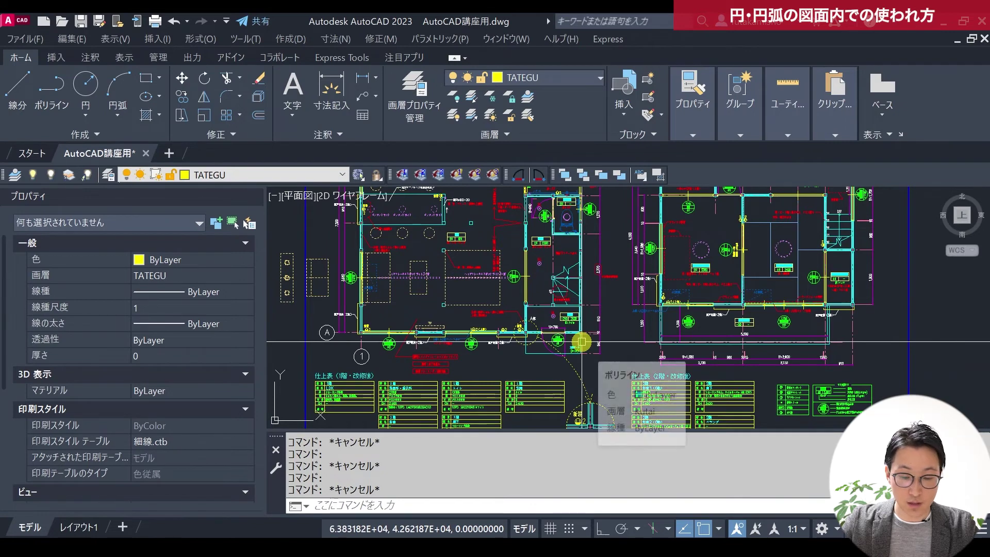
scroll(553, 310, down, 1)
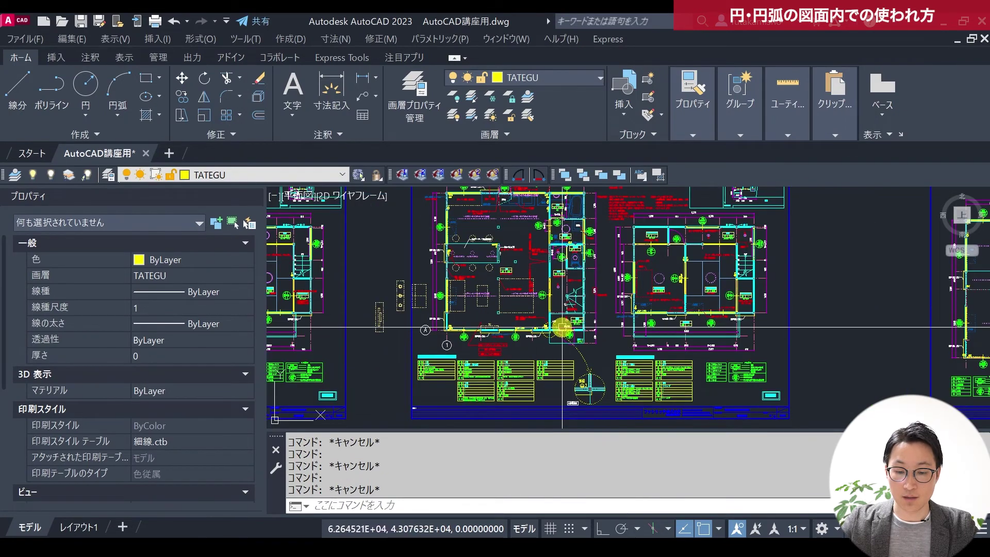
scroll(562, 326, down, 1)
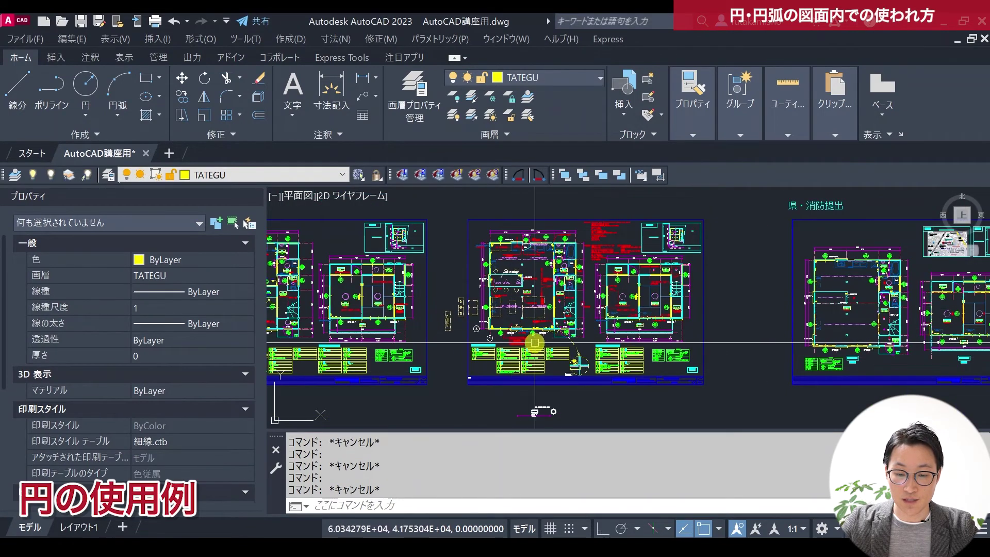
scroll(535, 342, up, 2)
mouse_move(512, 336)
middle_down()
mouse_move(538, 331)
mouse_move(530, 343)
middle_up()
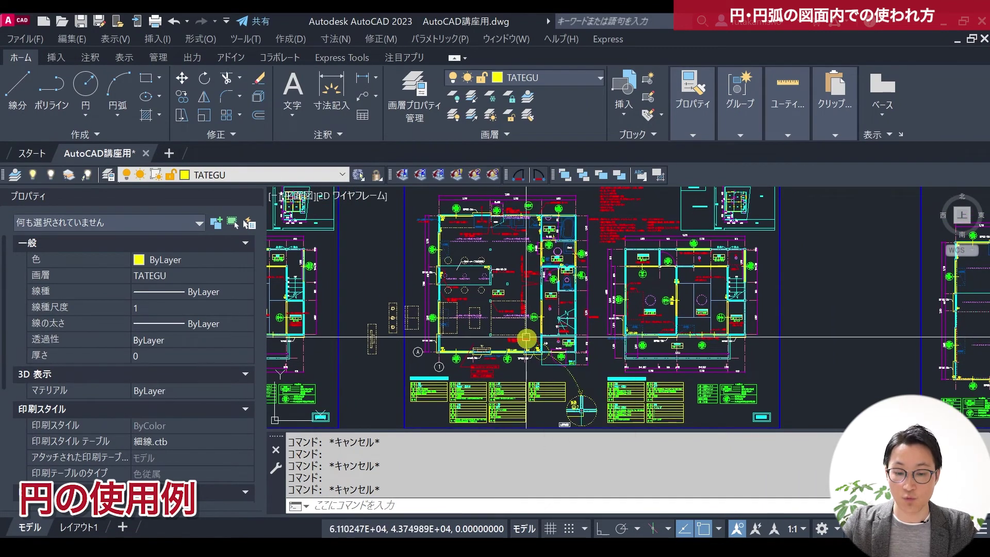
scroll(524, 340, down, 3)
scroll(518, 333, down, 3)
scroll(515, 327, down, 2)
scroll(514, 310, down, 1)
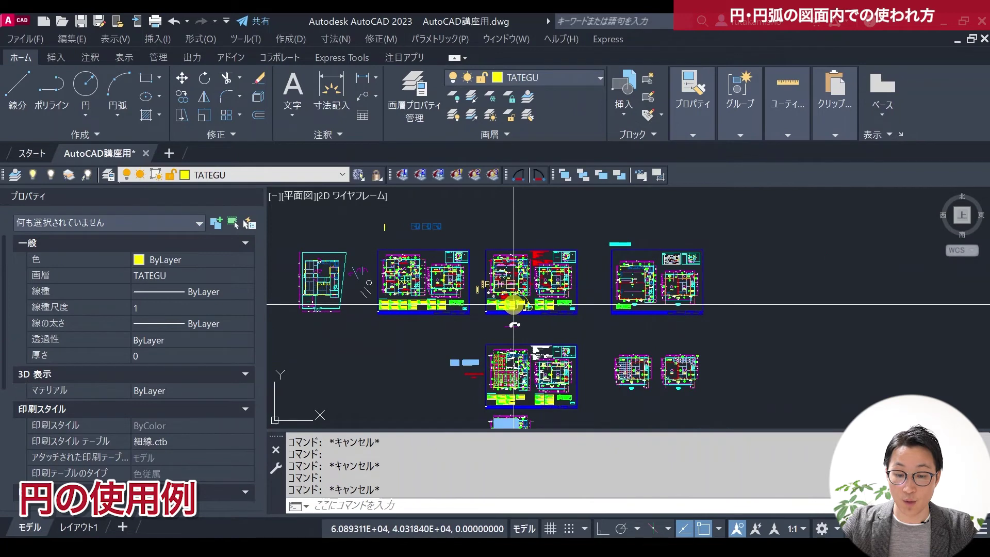
scroll(531, 333, down, 2)
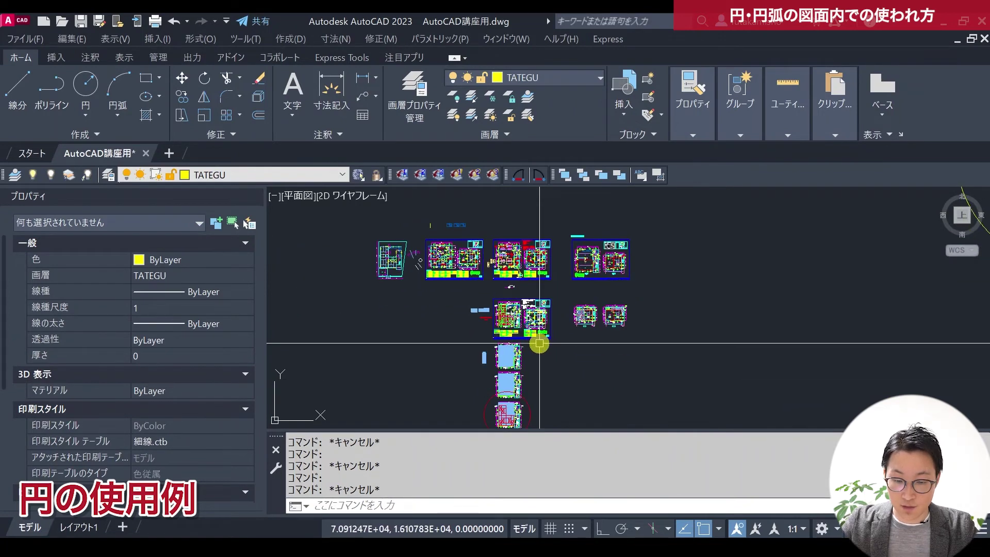
scroll(557, 340, down, 1)
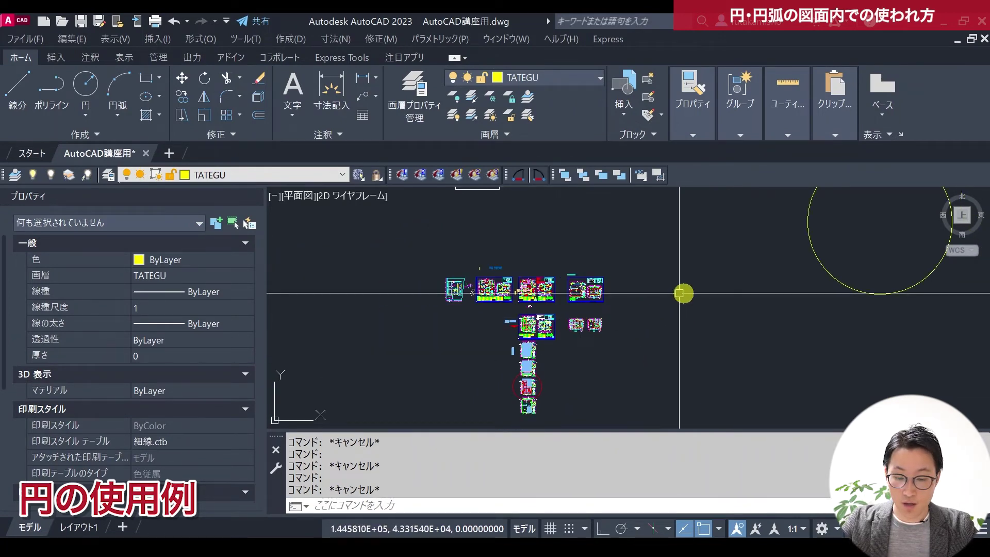
scroll(655, 315, down, 3)
scroll(594, 322, down, 2)
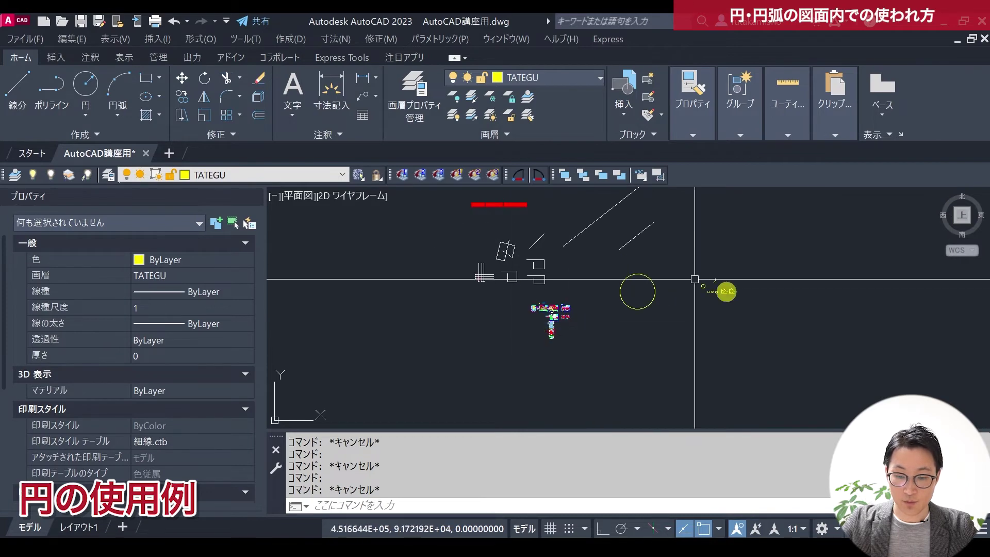
scroll(581, 325, down, 3)
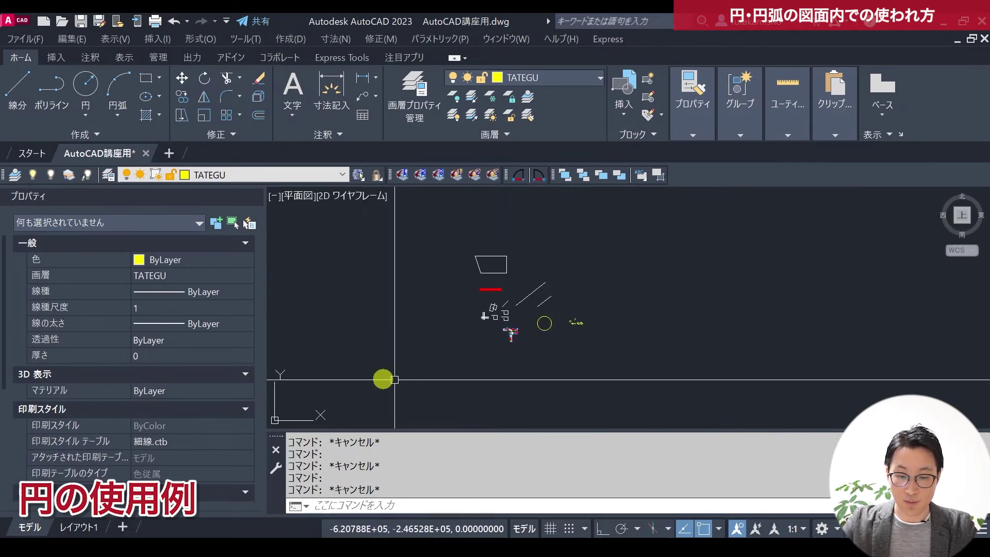
middle_drag(533, 339, 577, 334)
scroll(568, 316, up, 2)
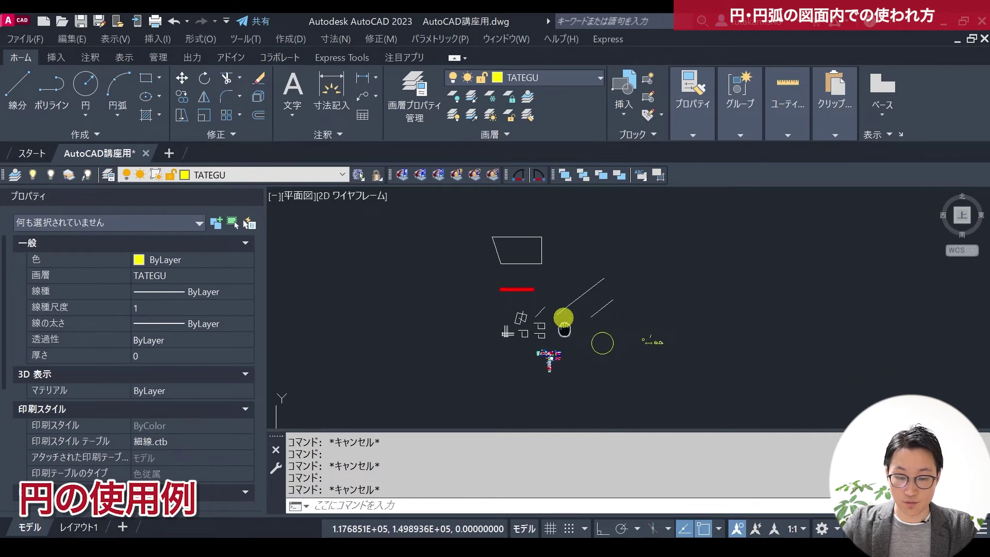
scroll(478, 317, down, 2)
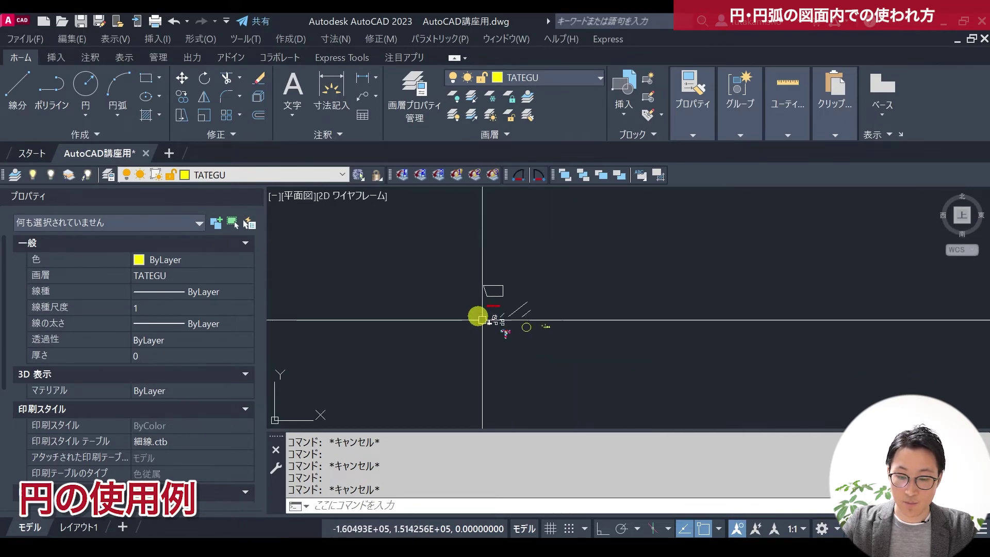
scroll(553, 268, down, 3)
scroll(585, 283, down, 2)
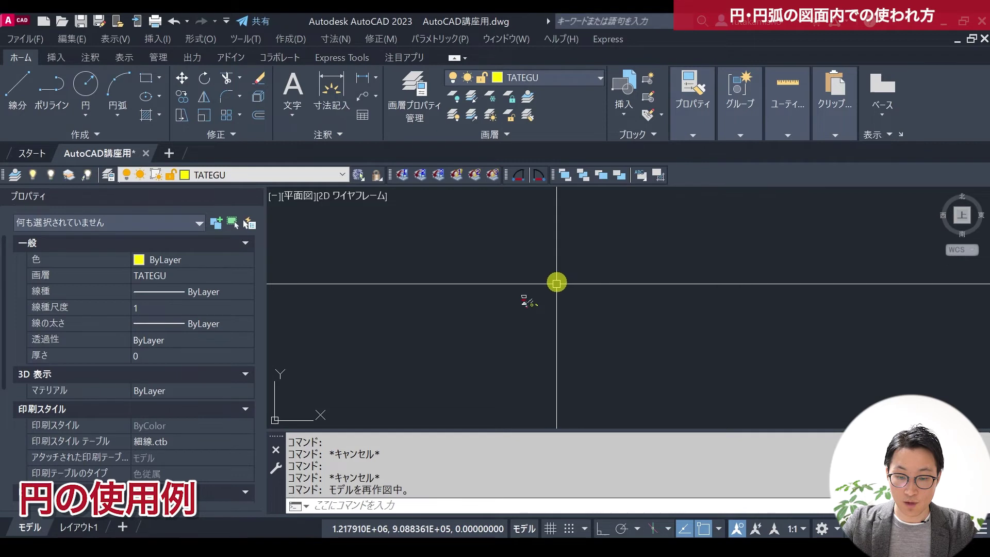
scroll(533, 301, up, 3)
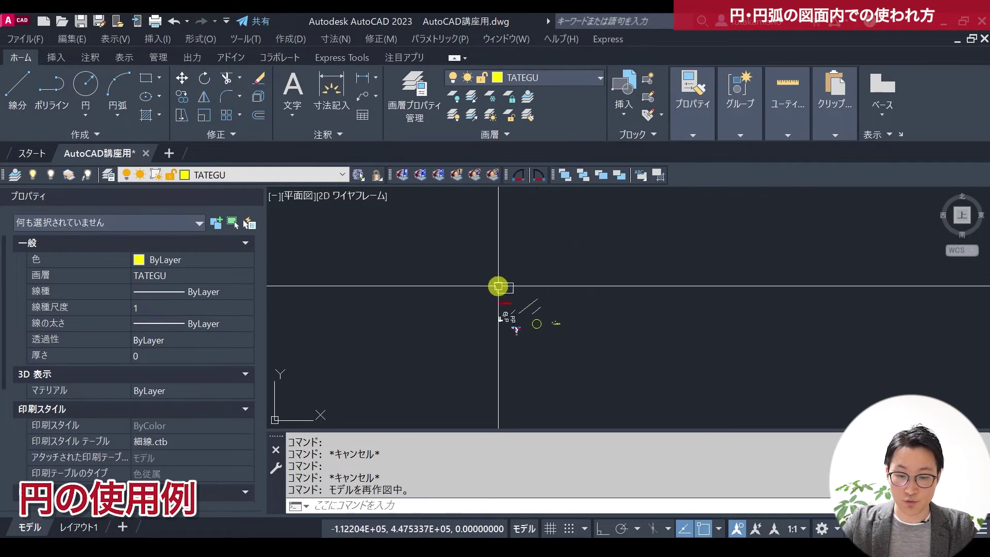
middle_drag(456, 306, 484, 288)
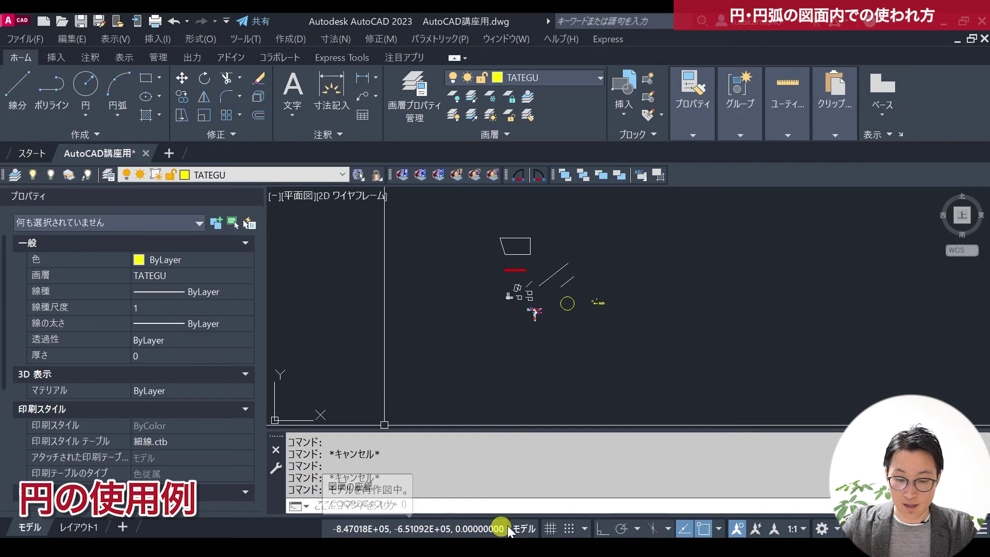
key(Escape)
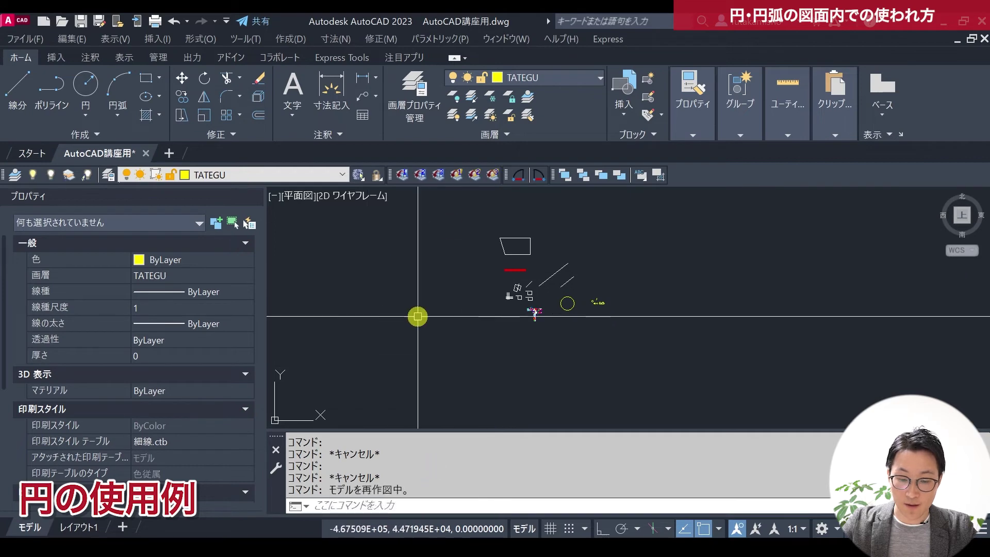
scroll(510, 347, down, 2)
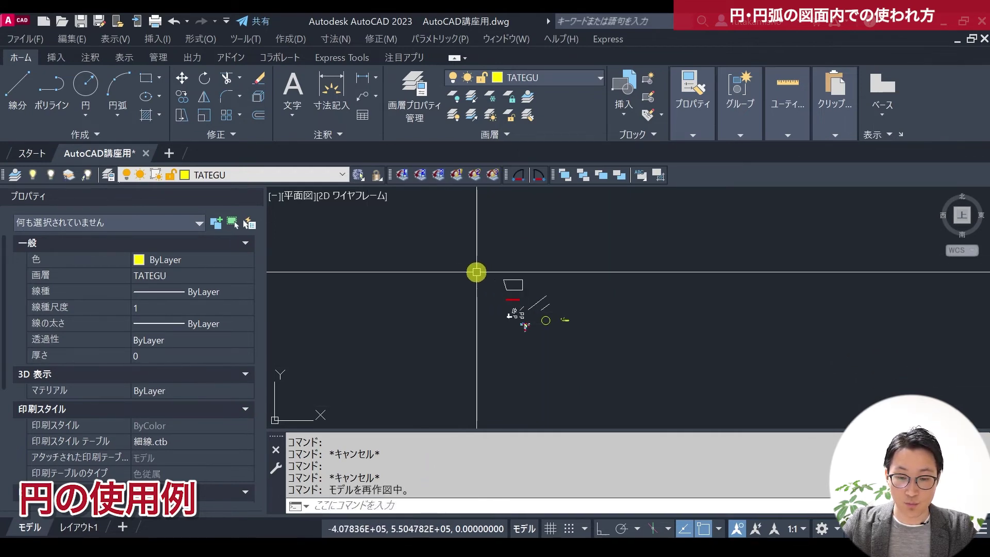
Draw a small circle in the empty space above the objects and launch Move.
click(94, 94)
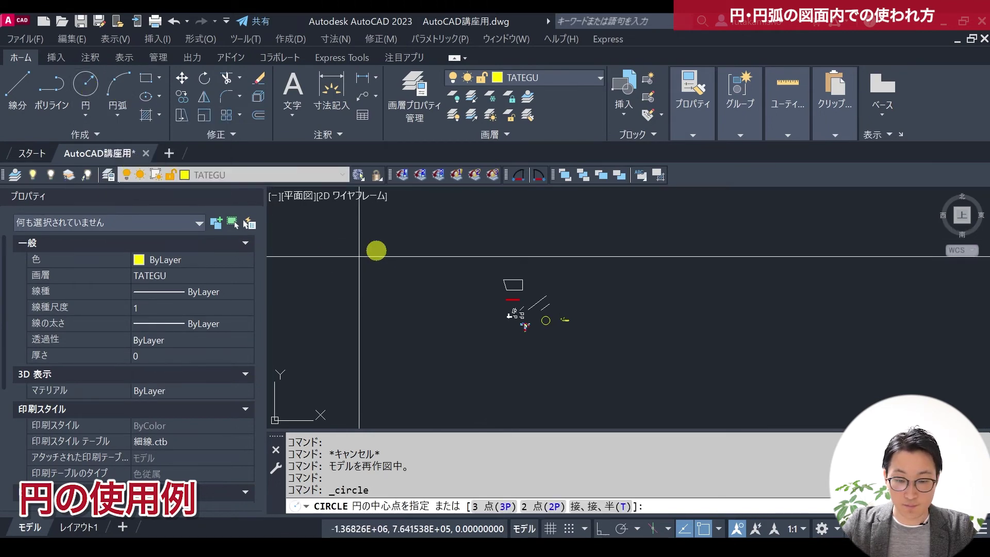
click(395, 232)
click(407, 237)
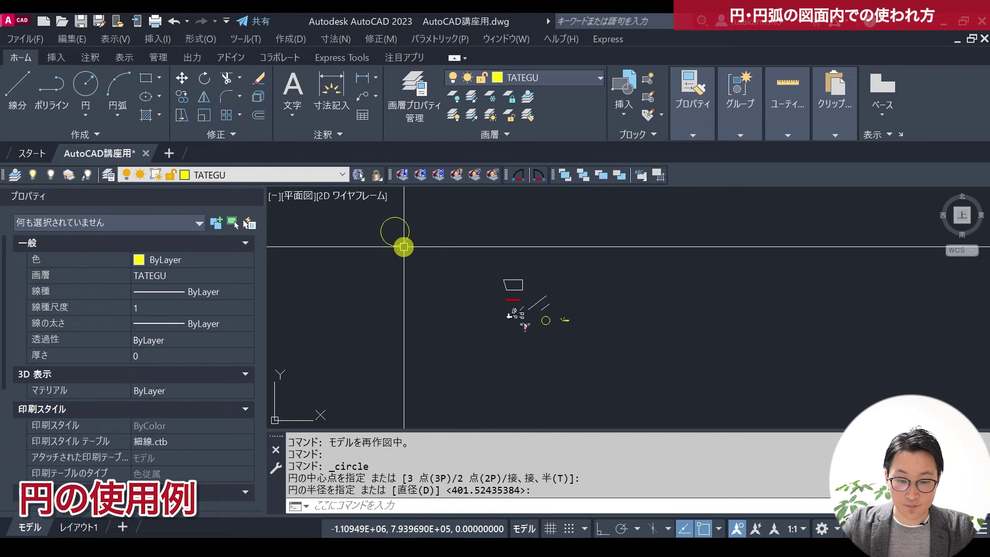
middle_drag(305, 222, 334, 256)
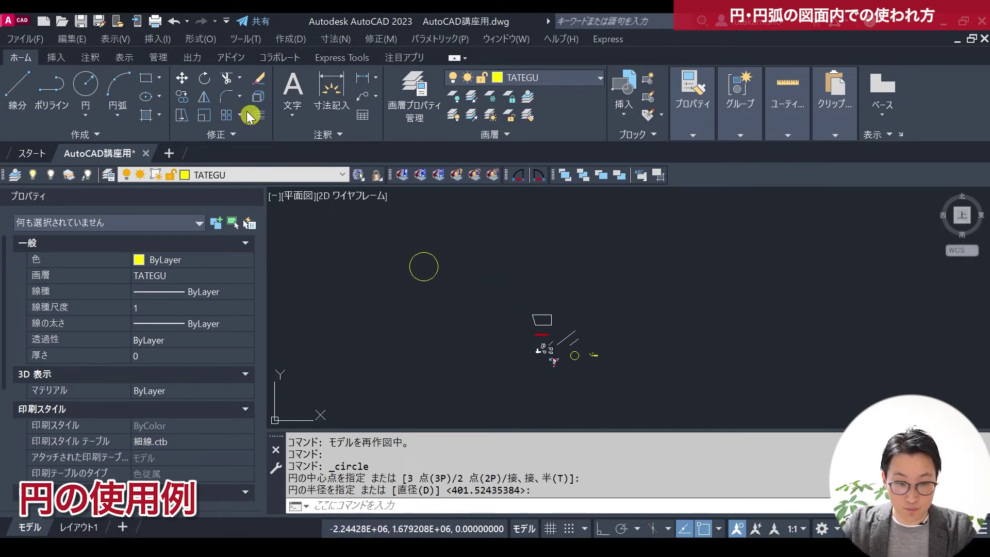
click(182, 79)
click(183, 81)
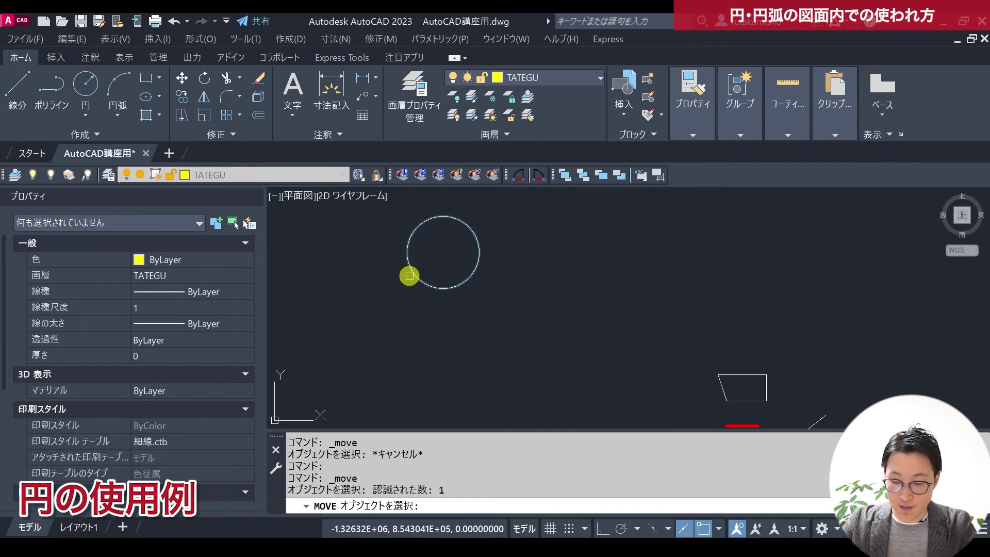
Move the circle from its centre point to the origin at 0,0.
key(Return)
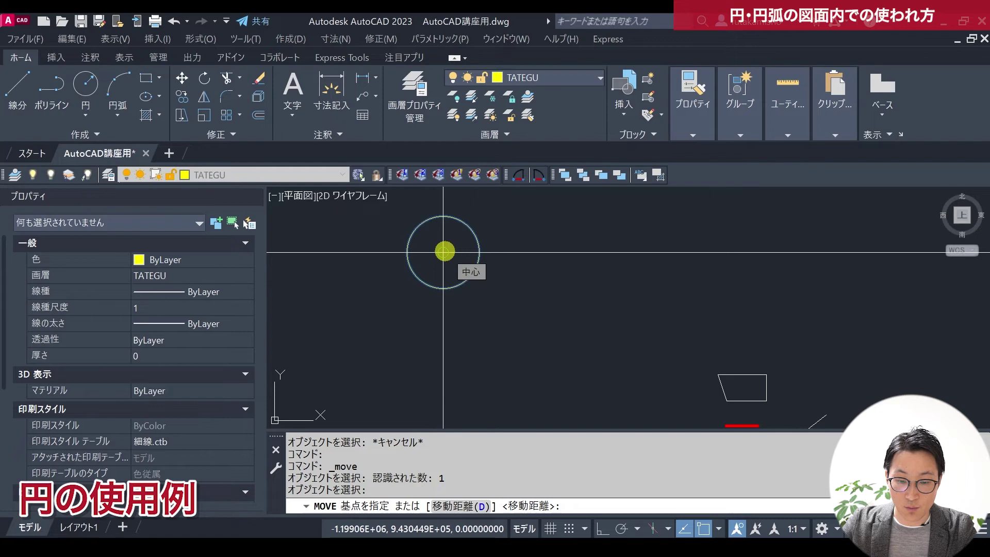
click(445, 251)
scroll(455, 269, down, 2)
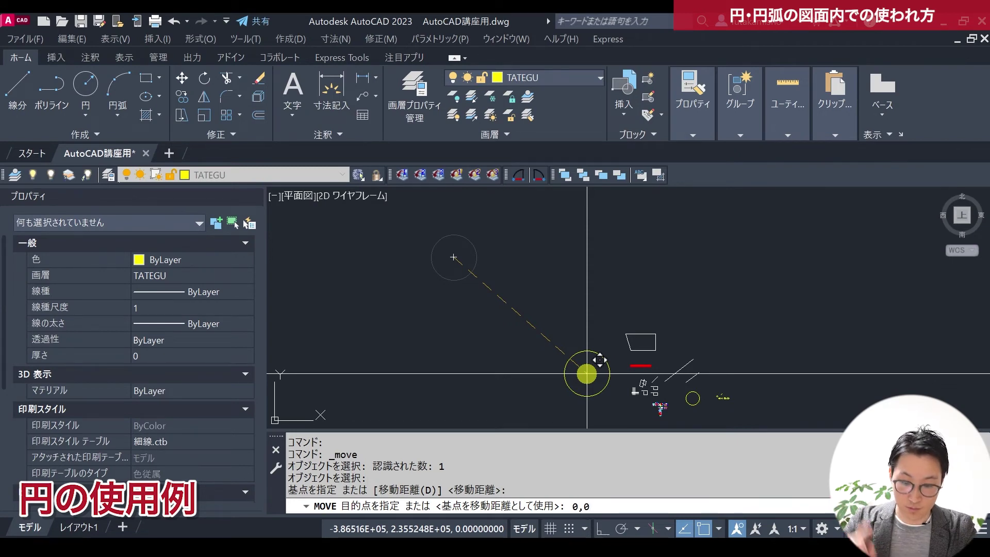
key(Return)
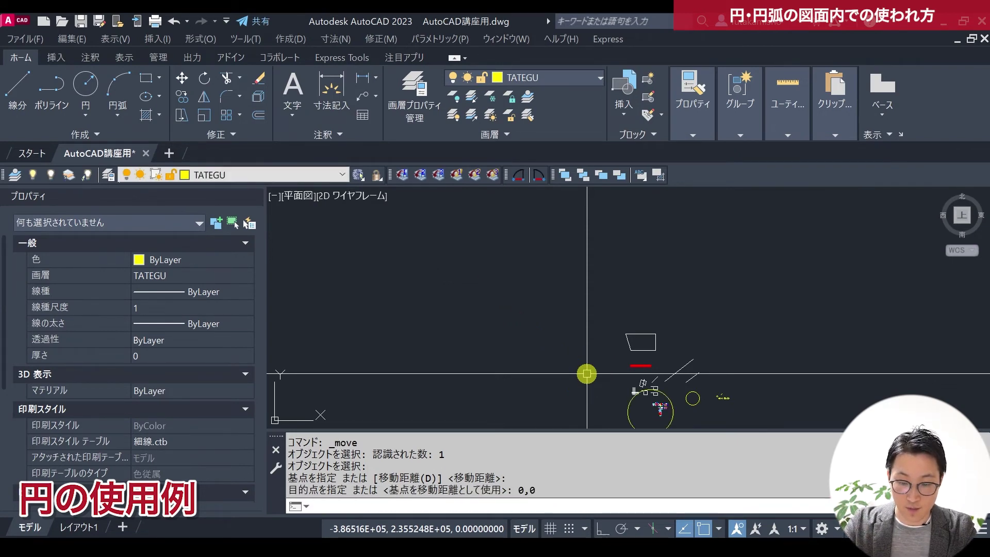
middle_drag(592, 381, 571, 323)
scroll(571, 323, up, 2)
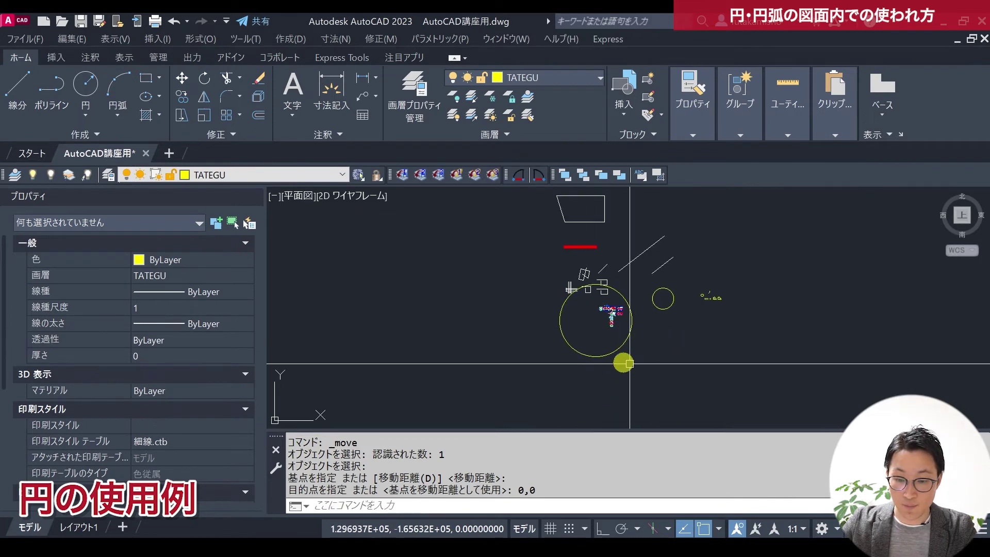
Select the origin circle and grab its right quadrant grip to resize it.
click(613, 352)
scroll(607, 338, up, 2)
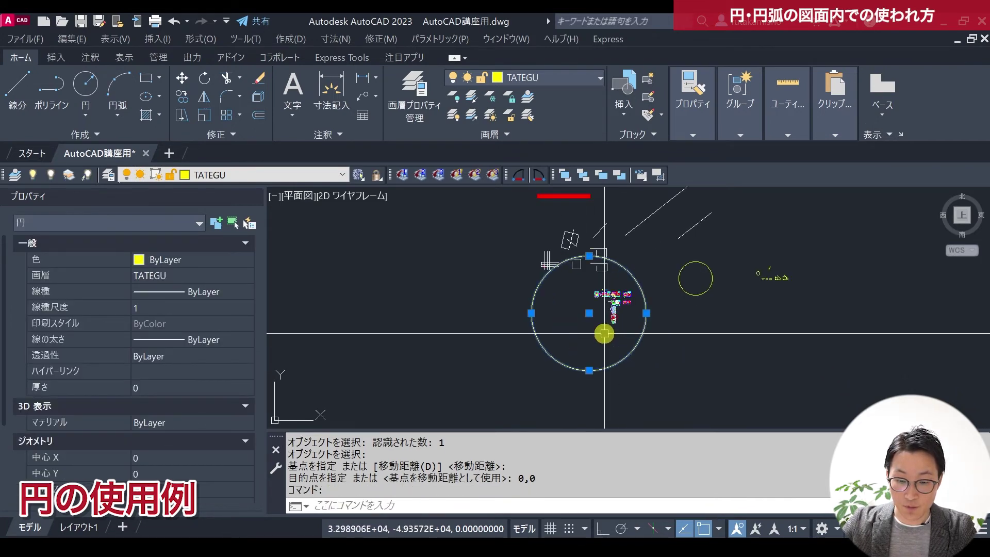
scroll(588, 316, up, 2)
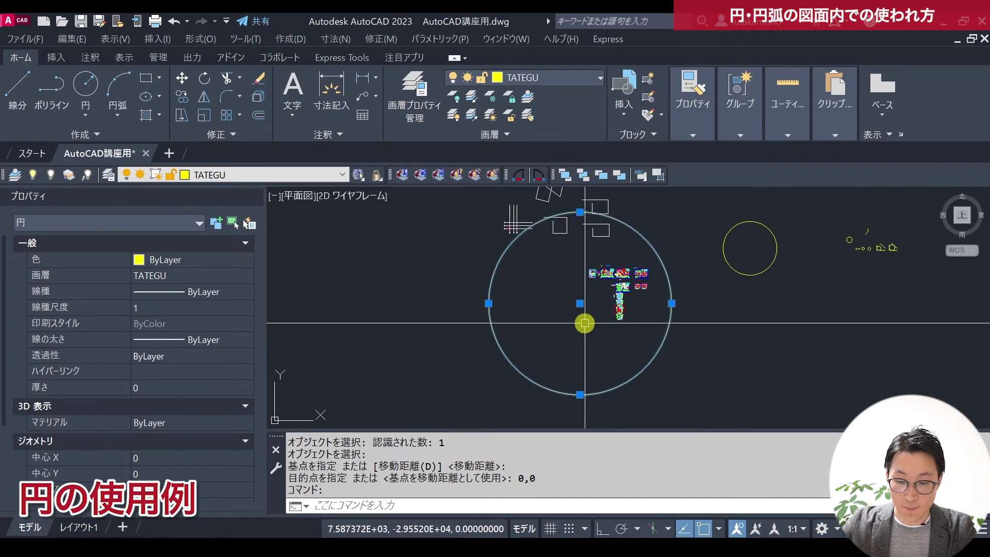
scroll(537, 331, down, 3)
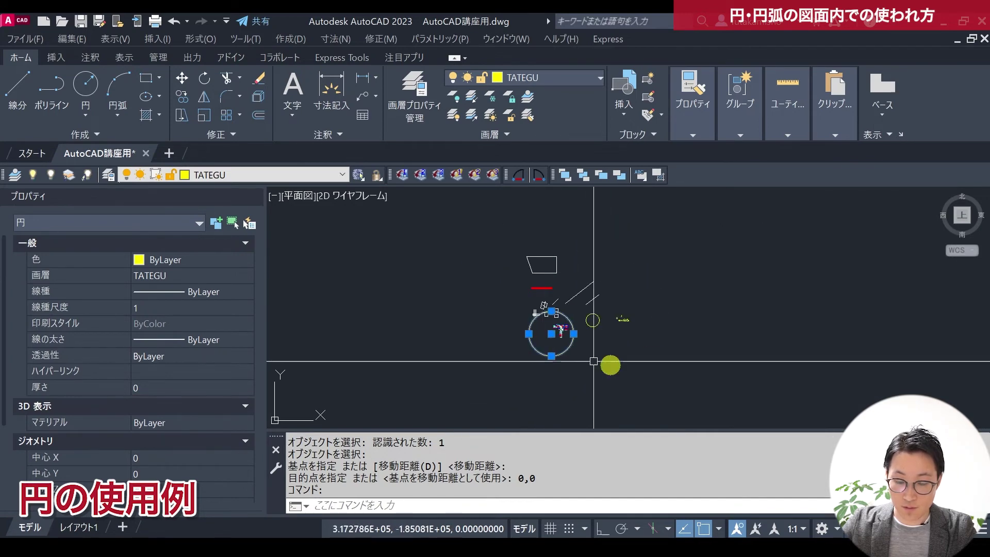
scroll(565, 346, up, 3)
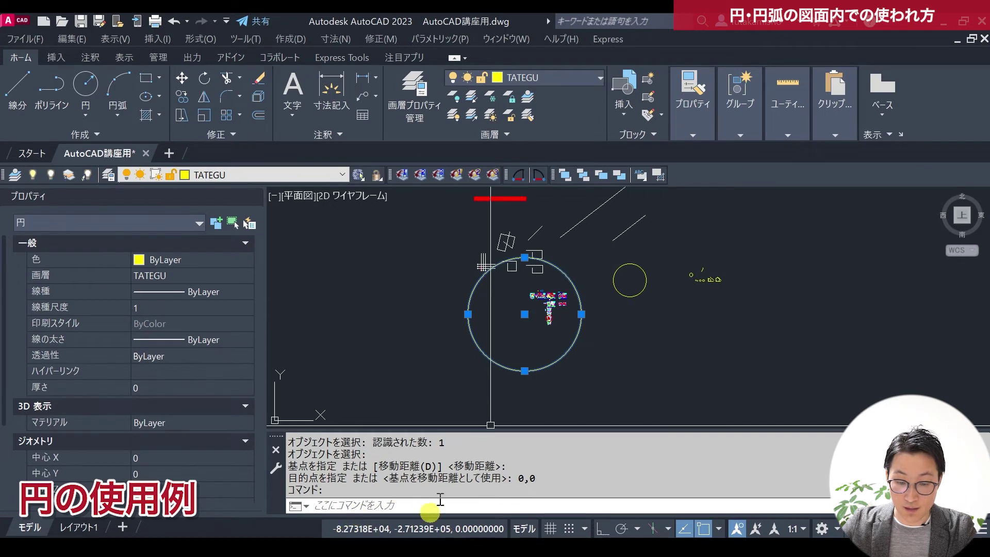
scroll(547, 309, up, 4)
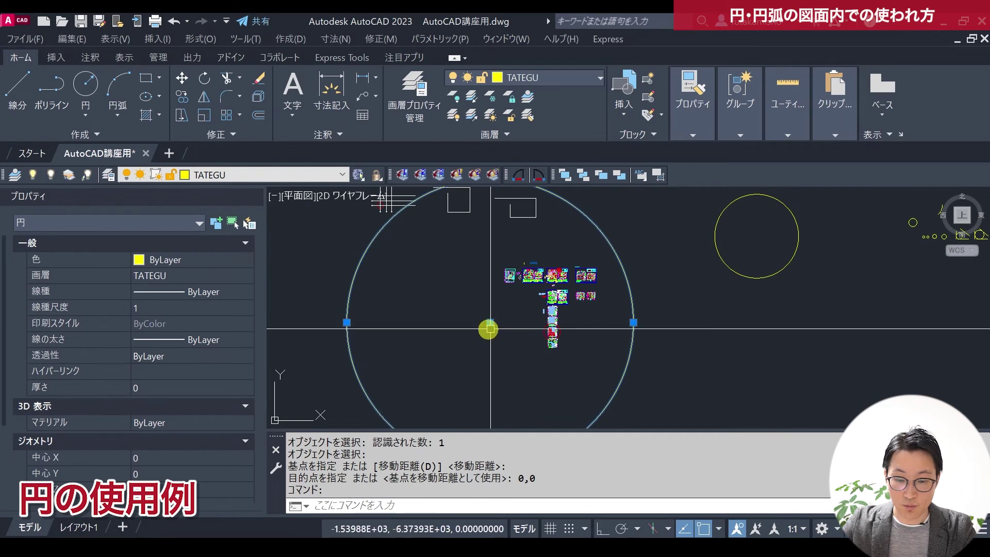
click(633, 323)
scroll(513, 334, up, 2)
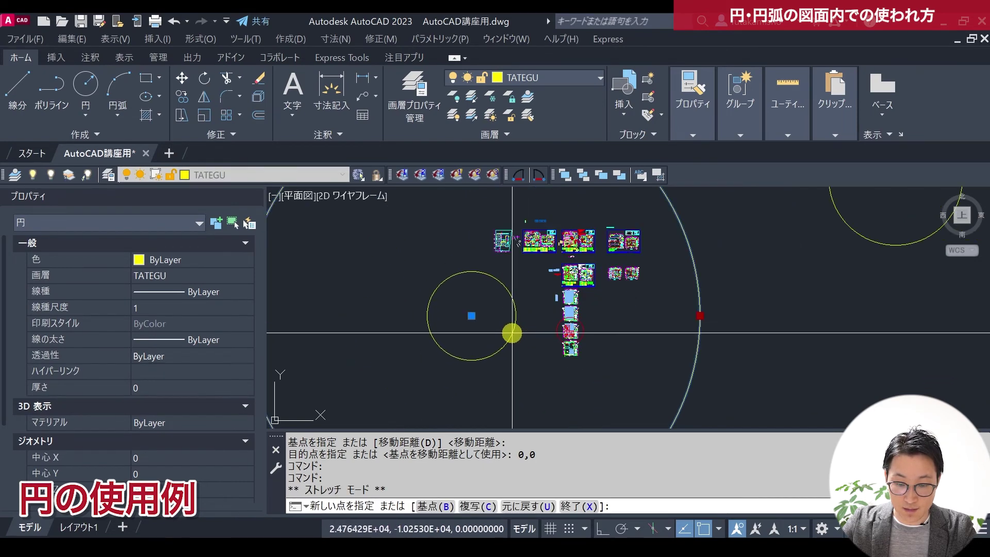
scroll(477, 317, up, 2)
scroll(458, 316, up, 2)
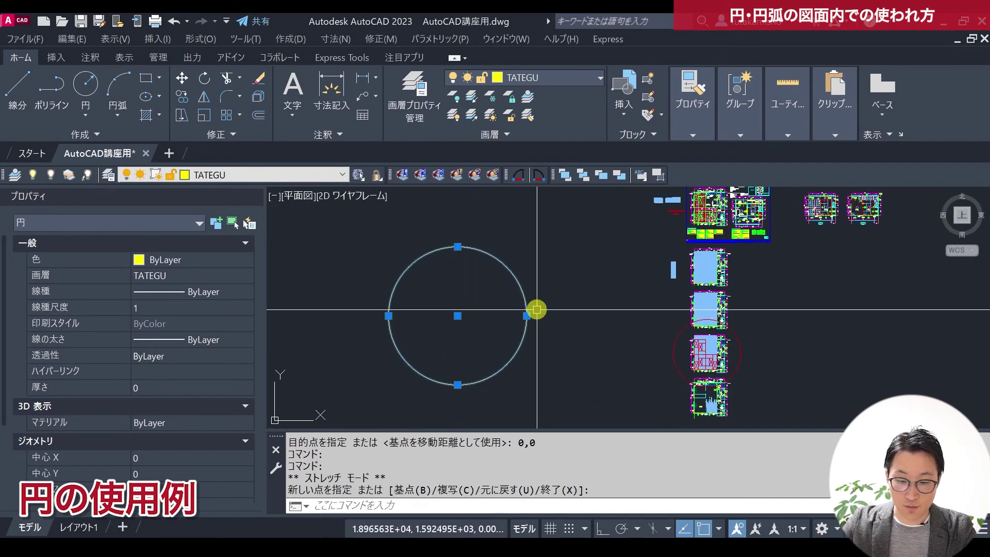
Shrink the circle's radius, then enlarge it again and recentre the view.
click(522, 317)
scroll(480, 321, up, 2)
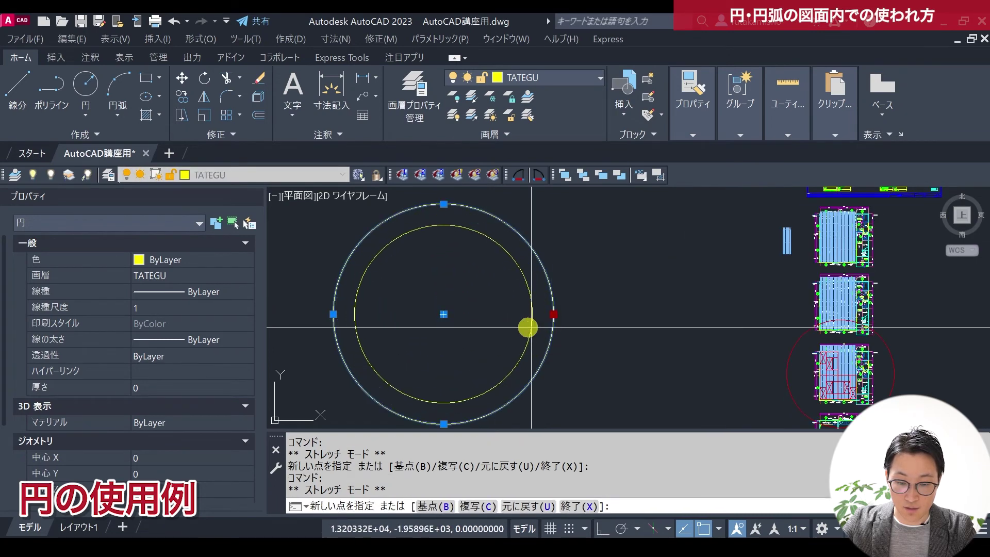
click(490, 322)
scroll(513, 333, down, 2)
click(500, 321)
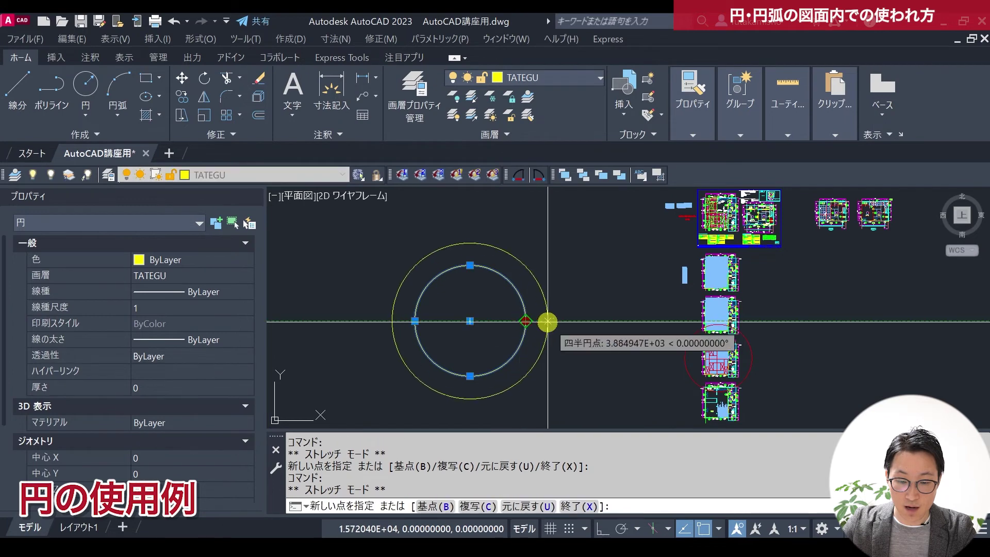
click(547, 325)
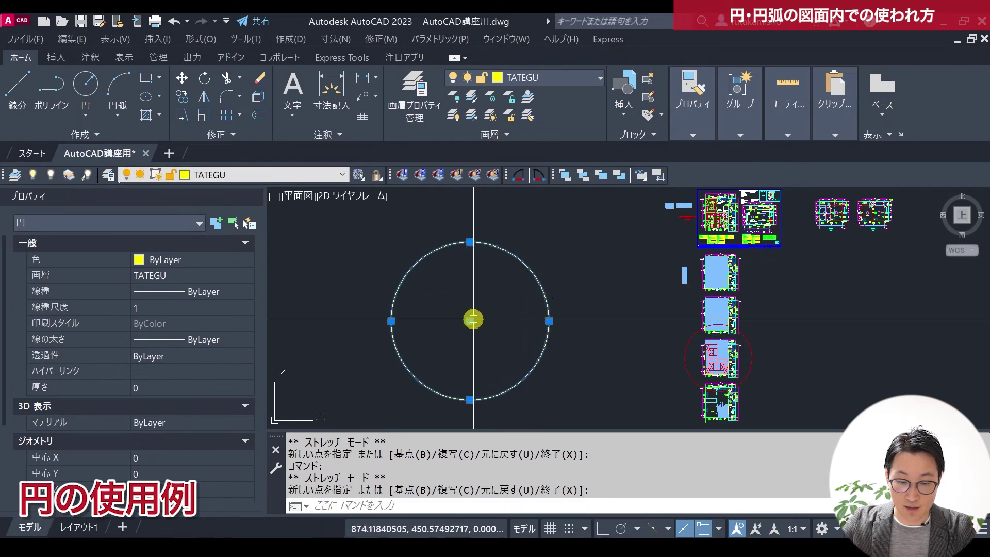
scroll(508, 316, down, 5)
scroll(500, 328, up, 3)
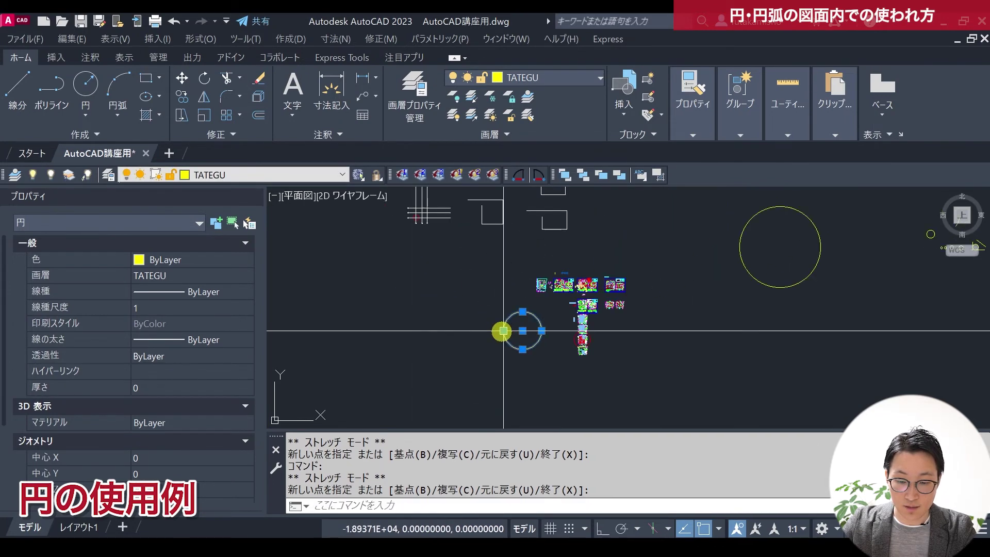
scroll(541, 332, up, 2)
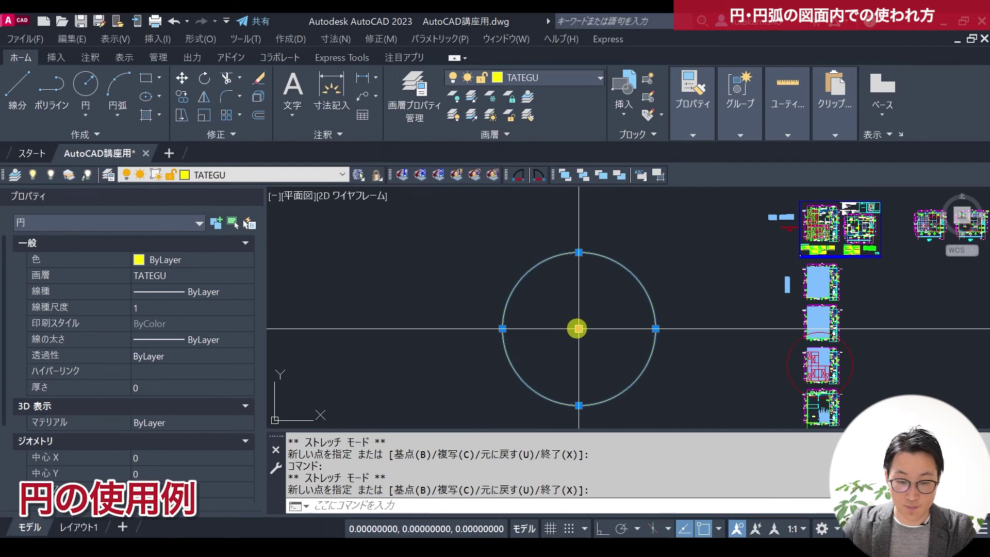
middle_drag(579, 329, 431, 327)
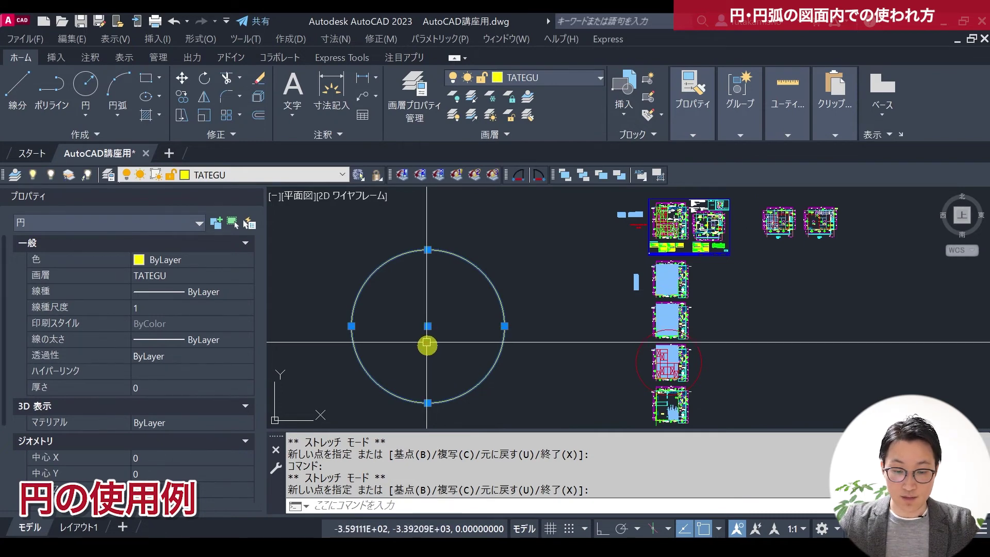
scroll(500, 320, down, 4)
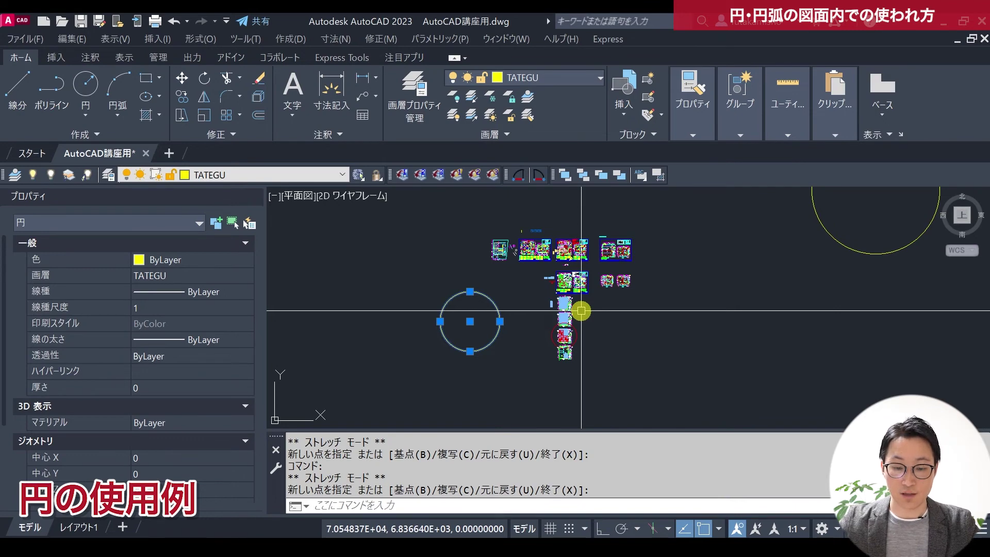
scroll(470, 321, up, 2)
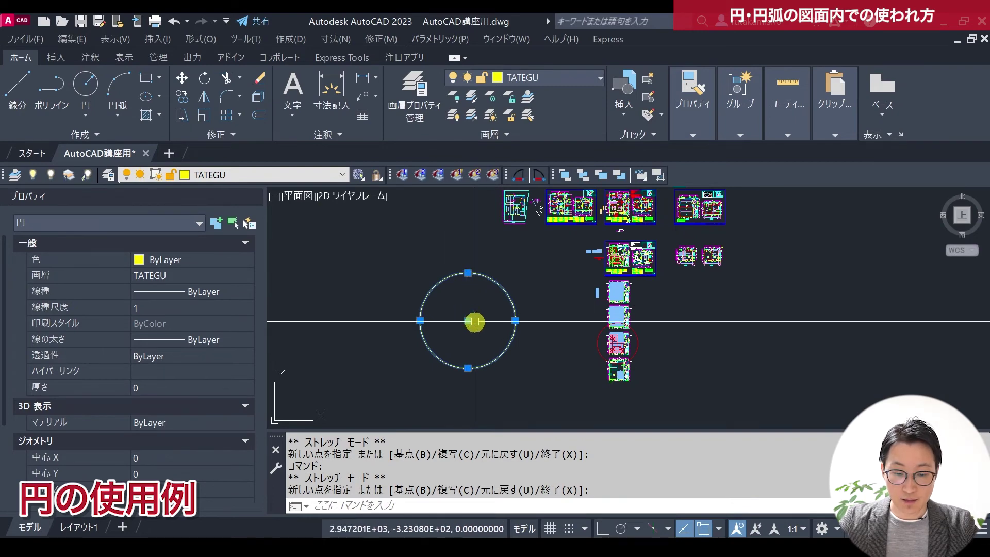
scroll(475, 322, up, 2)
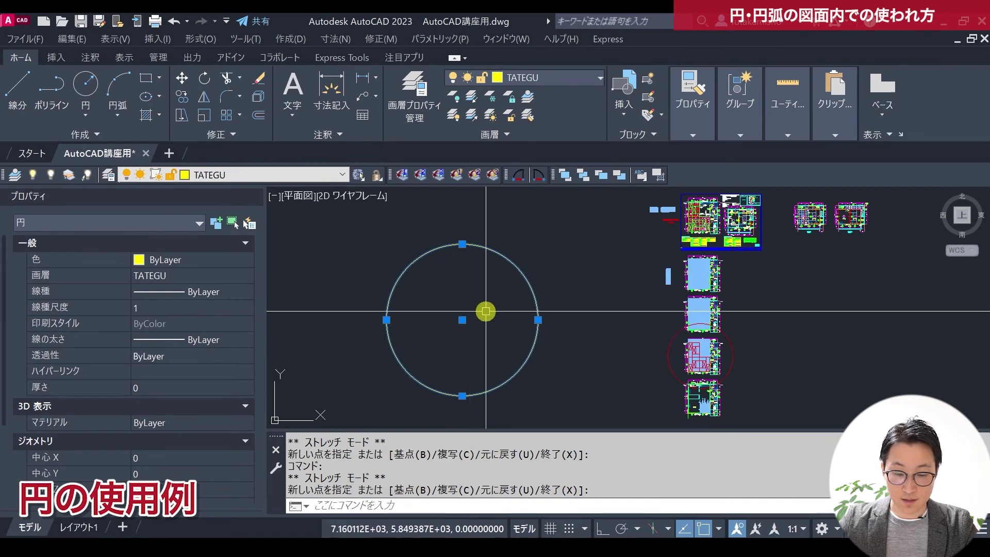
Cancel the resize and zoom in on the plan's axis balloons.
middle_drag(486, 290, 488, 357)
key(Escape)
key(Escape)
scroll(544, 330, up, 2)
scroll(593, 299, up, 2)
scroll(631, 280, up, 3)
scroll(635, 281, up, 2)
scroll(645, 289, up, 2)
Window-select balloons 1 and A with their axis lines and start COPY.
click(635, 318)
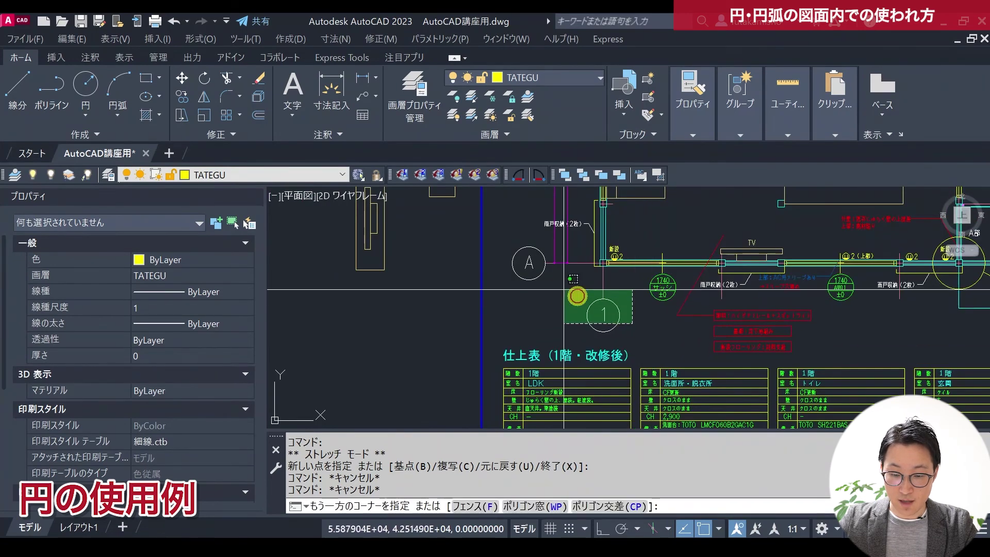
click(555, 287)
scroll(543, 282, up, 2)
click(524, 272)
click(490, 237)
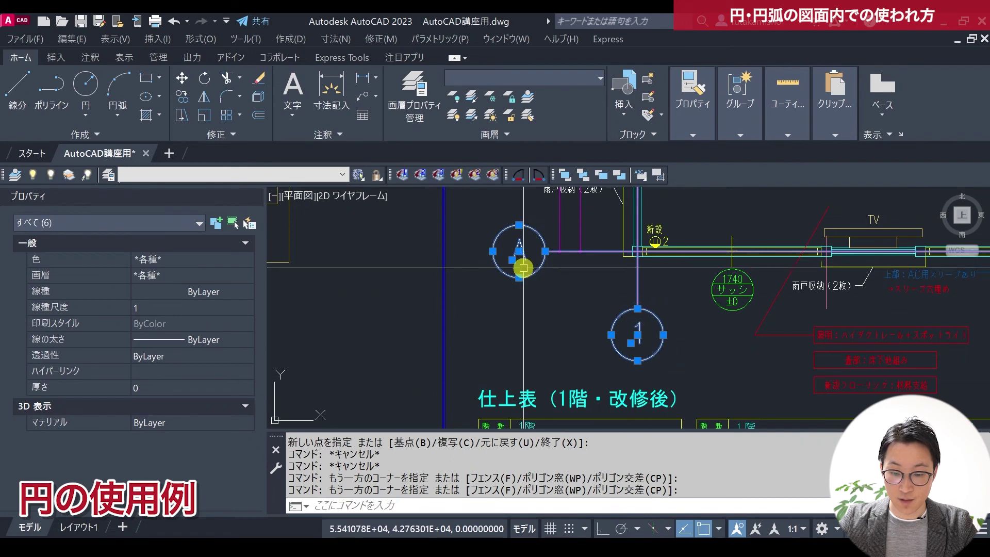
scroll(606, 279, up, 2)
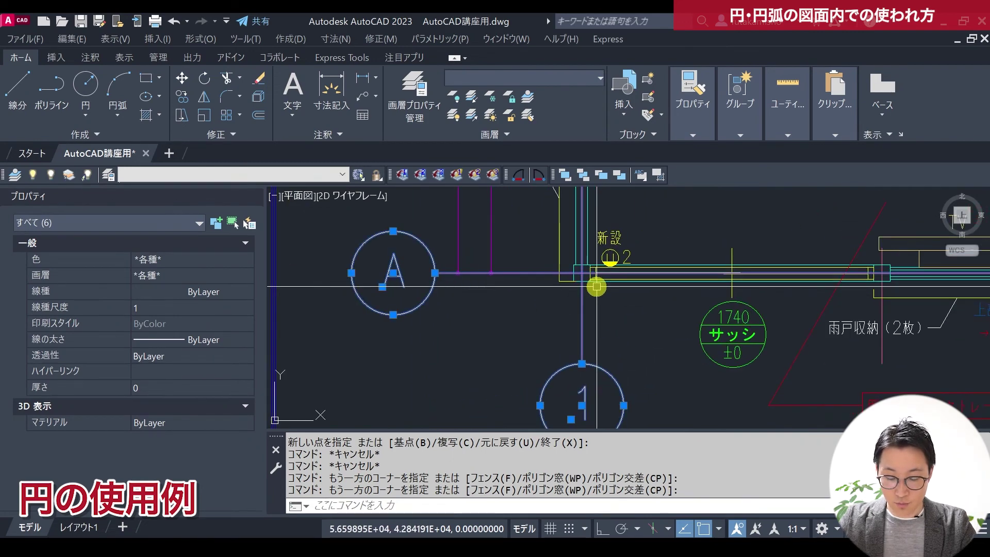
text(c)
key(Return)
scroll(597, 282, up, 2)
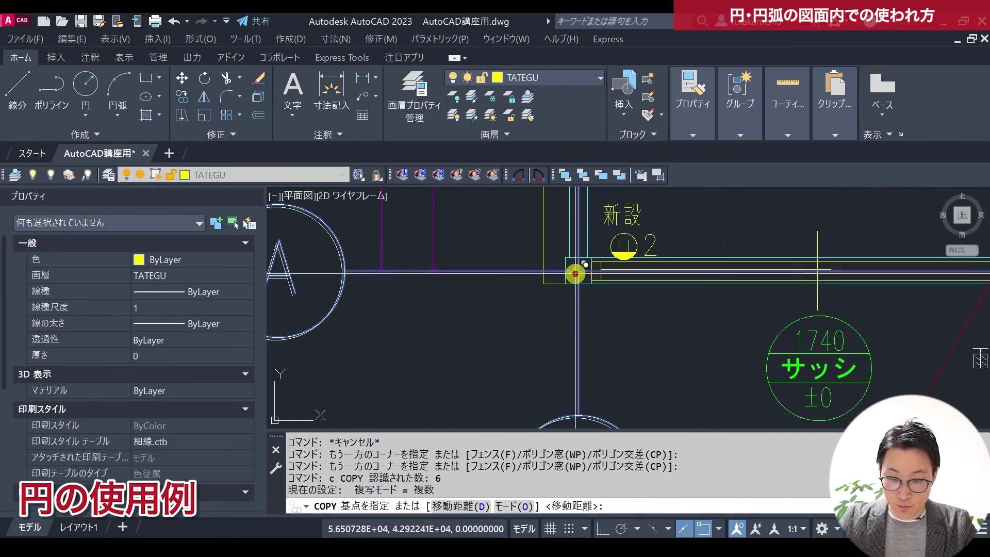
Copy the A and 1 balloons from the axis intersection to the origin.
click(576, 273)
scroll(575, 273, down, 2)
scroll(583, 268, down, 3)
scroll(593, 253, down, 3)
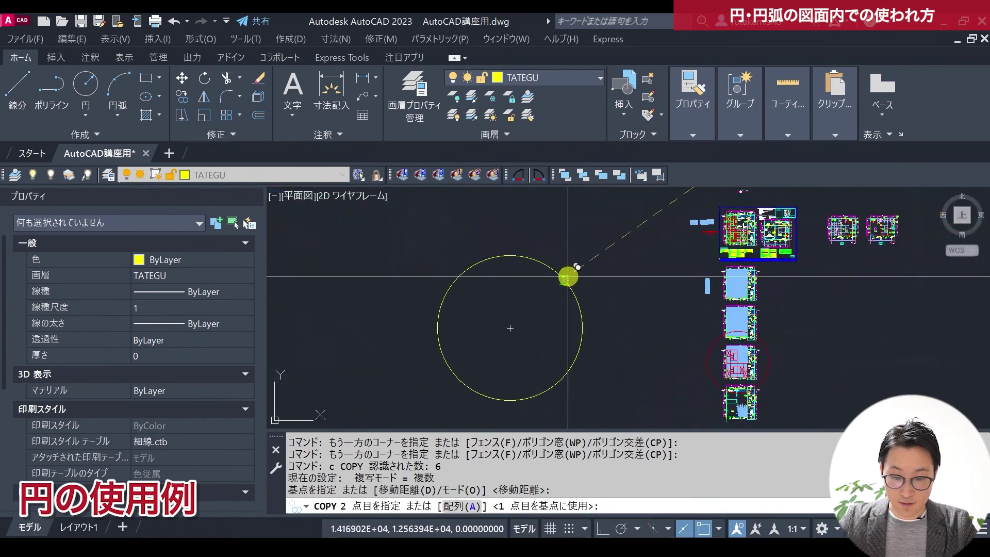
click(526, 342)
scroll(511, 342, up, 4)
key(Return)
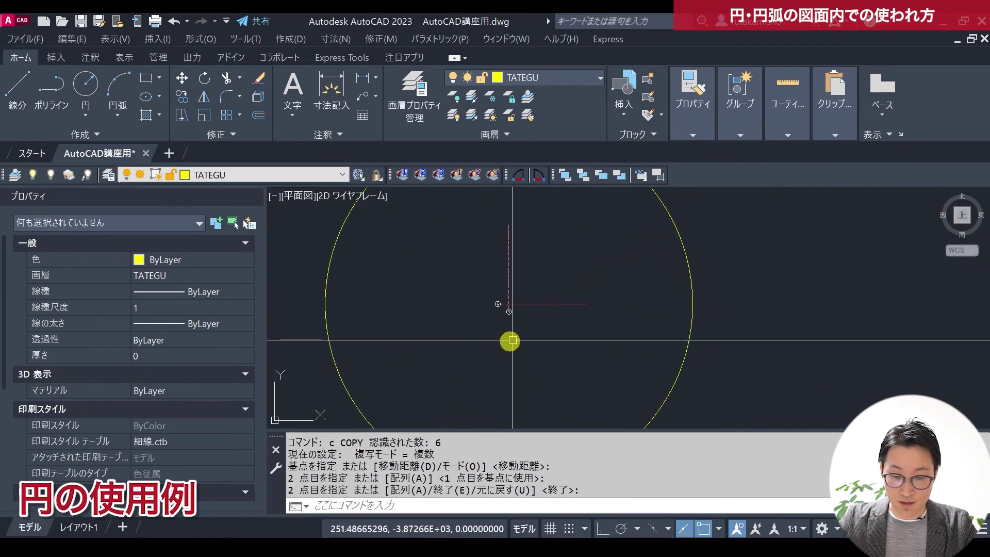
scroll(542, 320, down, 3)
Shrink the origin circle to a smaller radius using its quadrant grip.
click(567, 314)
scroll(567, 314, up, 3)
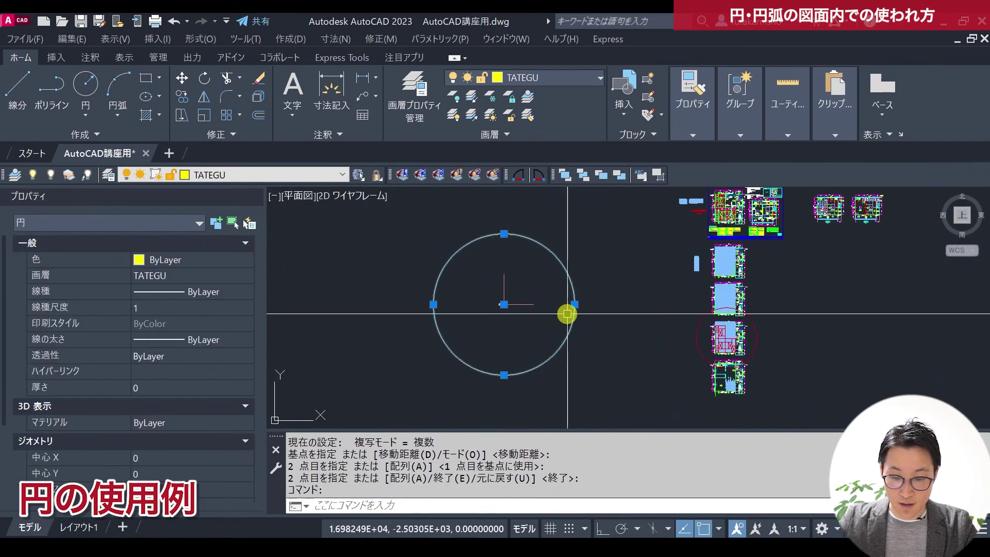
click(574, 304)
click(521, 326)
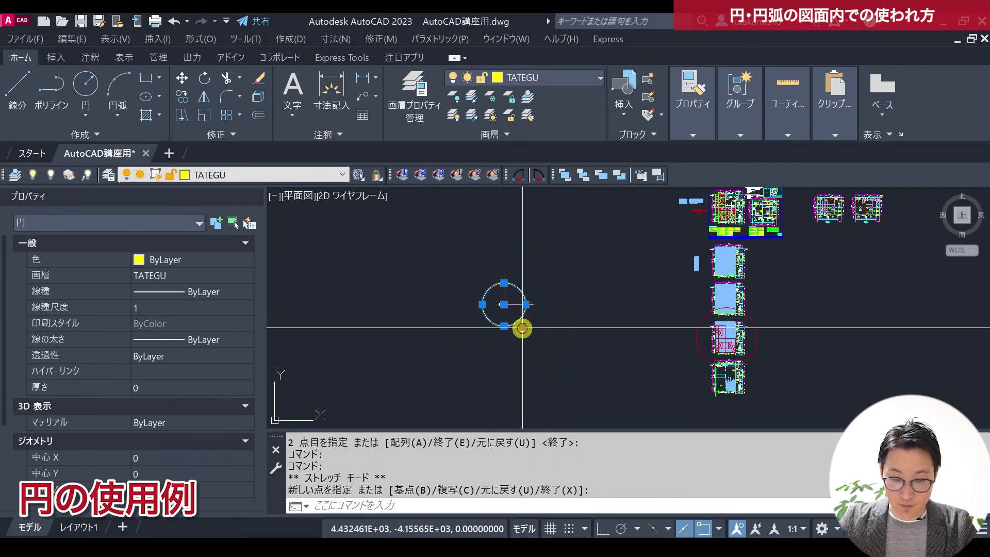
scroll(511, 309, up, 5)
scroll(502, 330, up, 3)
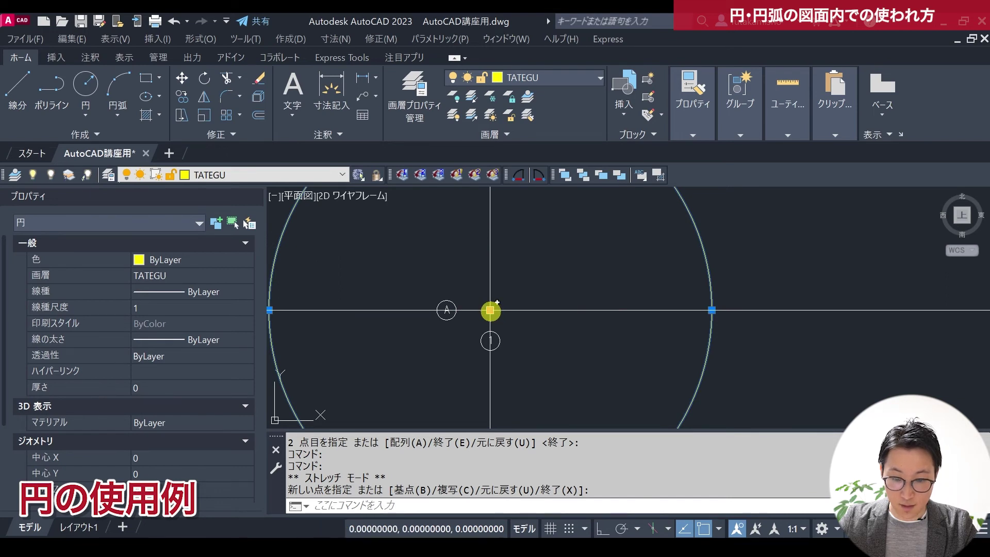
scroll(475, 322, up, 2)
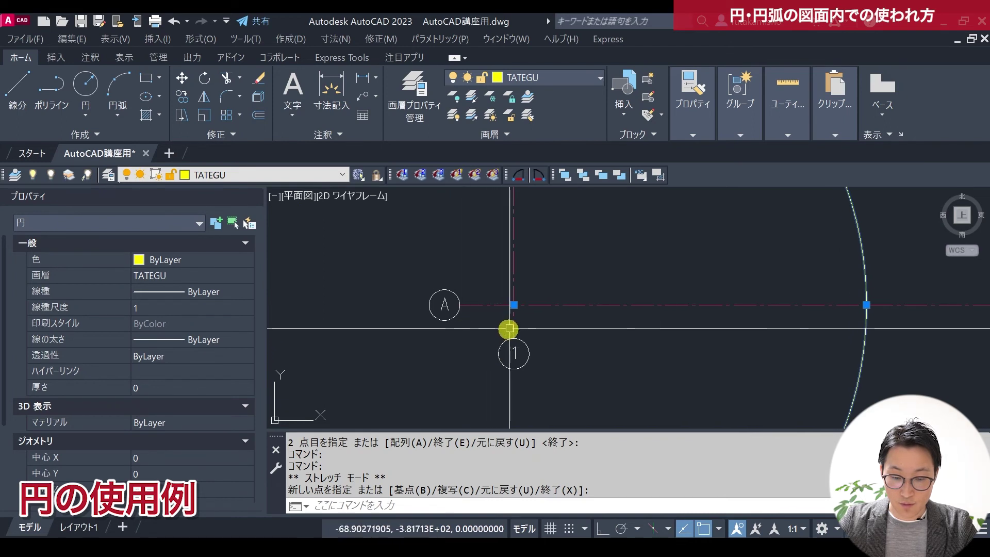
Copy the 1 axis line and bubble rightward to add more numbered columns.
click(512, 328)
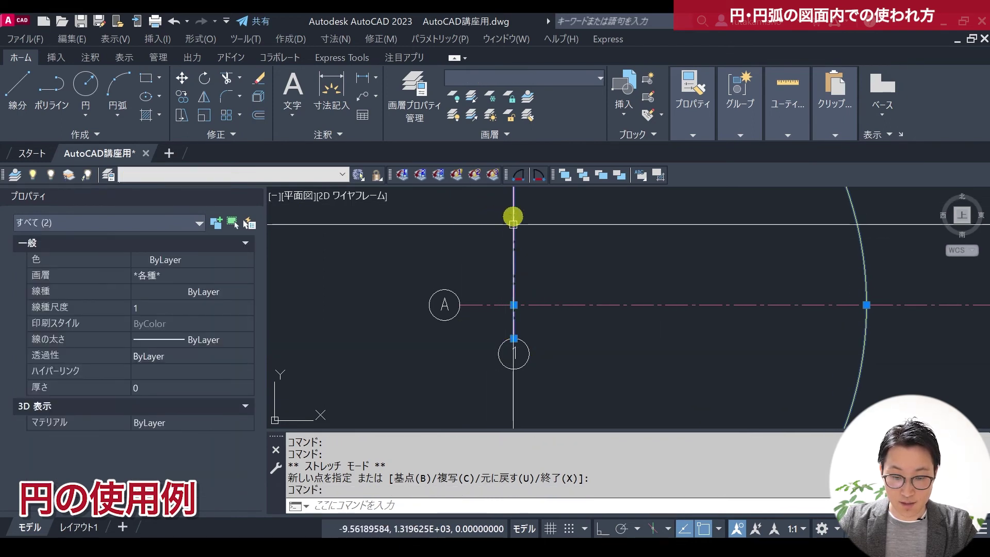
click(497, 305)
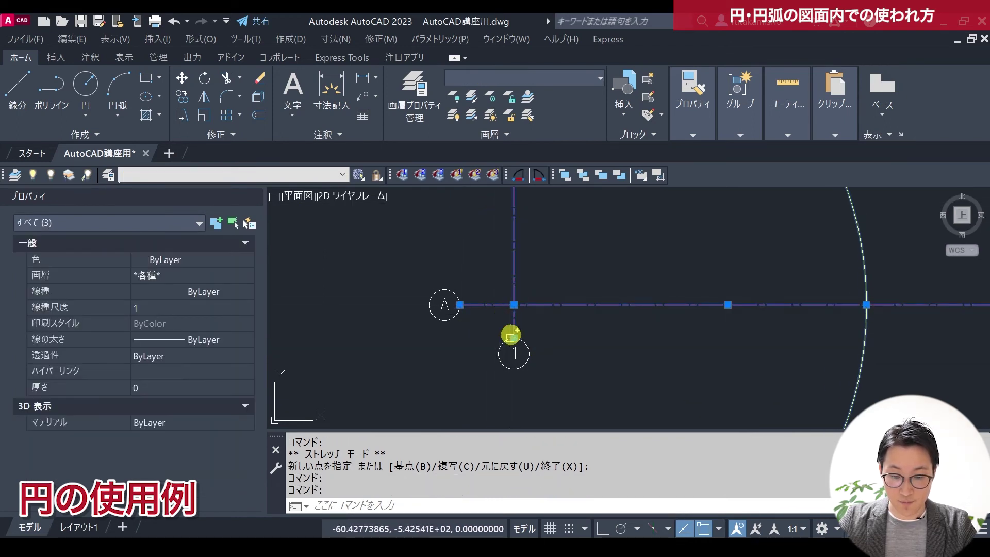
key(Escape)
key(Escape)
text(c)
key(Return)
drag(548, 382, 481, 333)
key(Return)
click(546, 359)
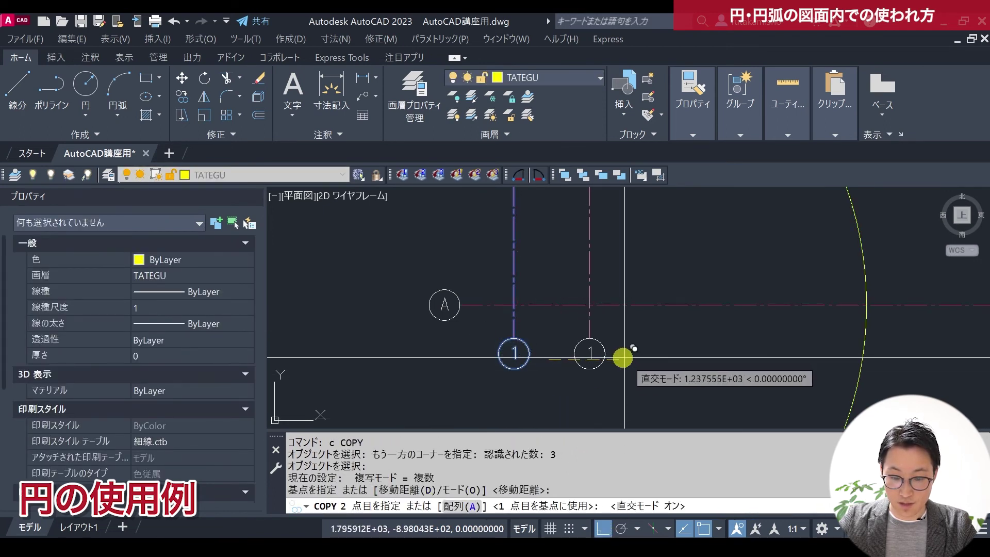
click(641, 356)
click(733, 355)
key(Return)
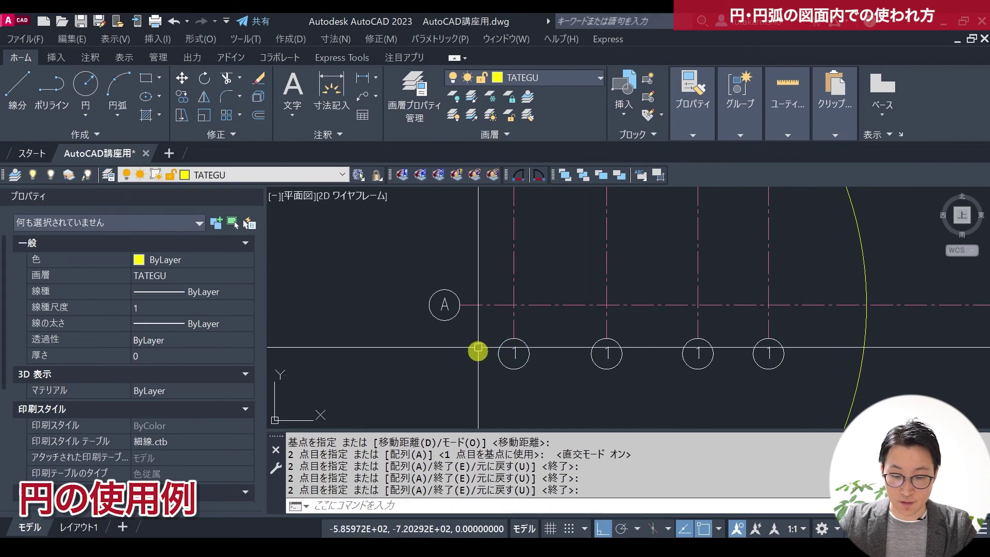
Copy the A axis line and bubble upward to add another row.
key(Return)
drag(469, 336, 380, 276)
key(Return)
click(391, 316)
middle_drag(392, 316, 406, 401)
click(414, 280)
scroll(448, 283, down, 3)
key(Return)
scroll(456, 328, up, 3)
Bring the 1 bubbles into view, end COPY, and grab the large circle's grip.
mouse_move(456, 327)
middle_down()
mouse_move(490, 371)
mouse_move(444, 283)
middle_up()
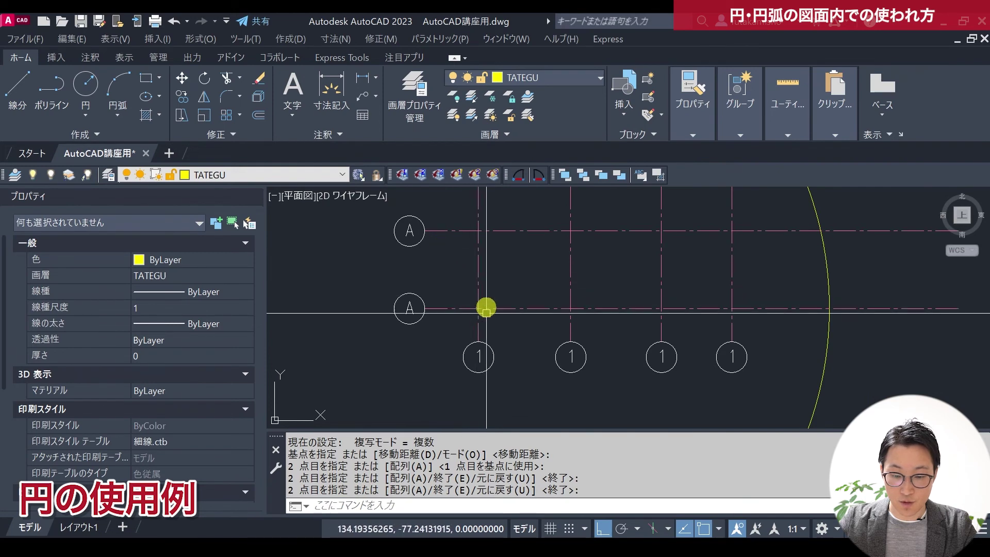
key(Return)
scroll(475, 312, down, 5)
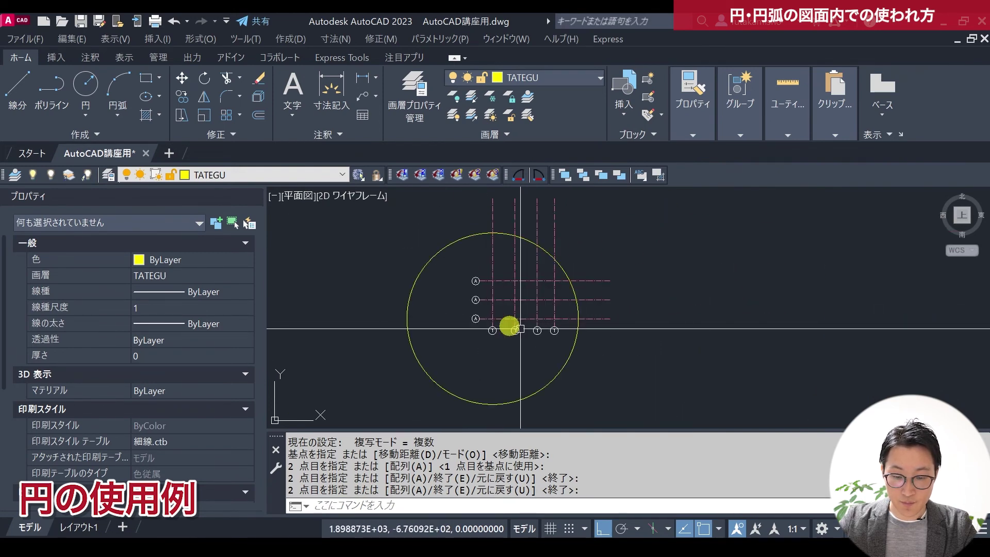
click(578, 320)
click(579, 319)
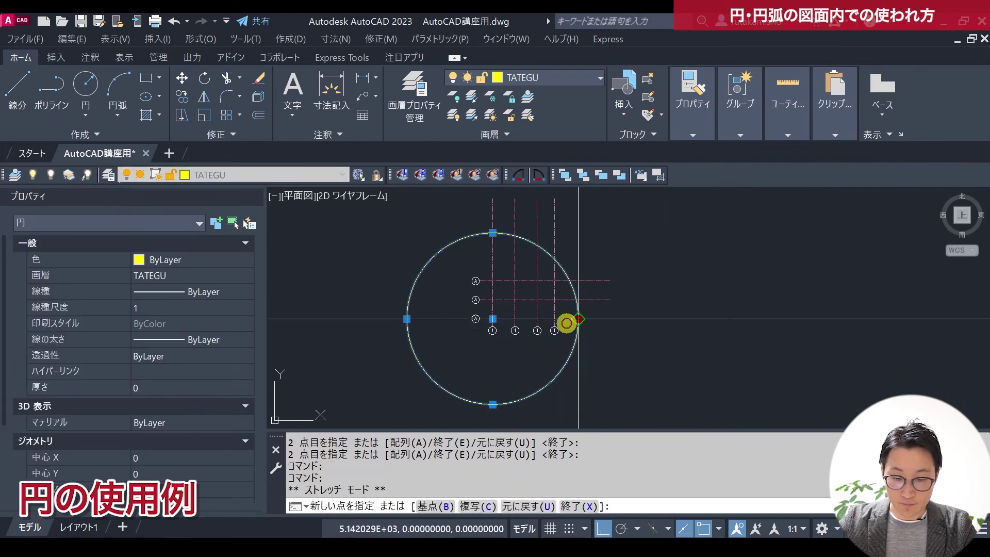
Cancel the circle resize and centre the axis grid in the view.
scroll(567, 322, up, 6)
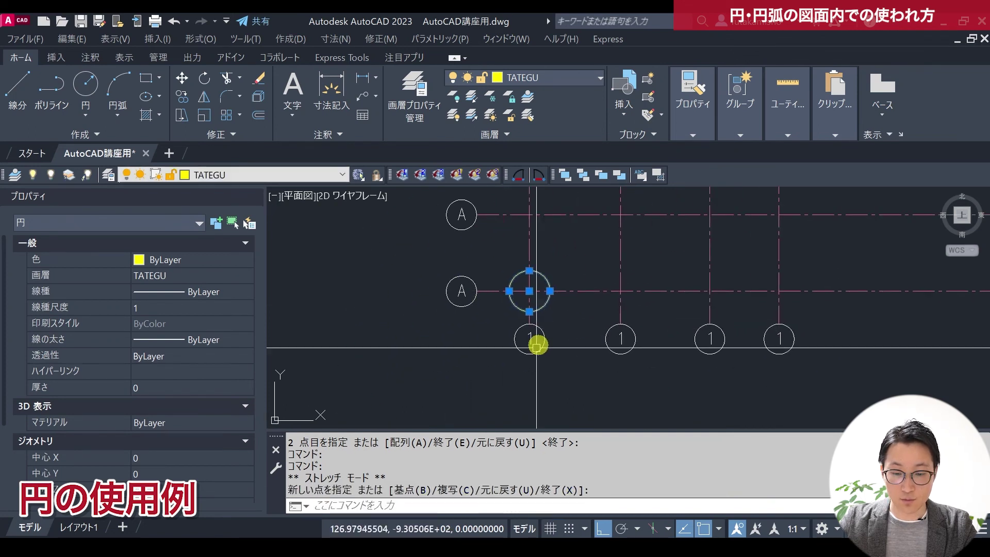
key(Escape)
key(Escape)
scroll(531, 343, down, 3)
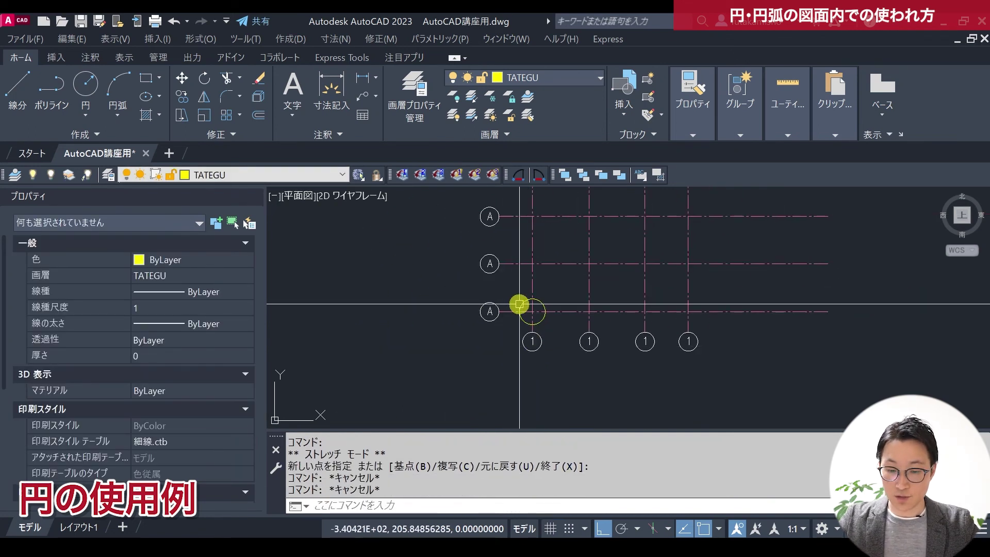
middle_drag(519, 312, 443, 348)
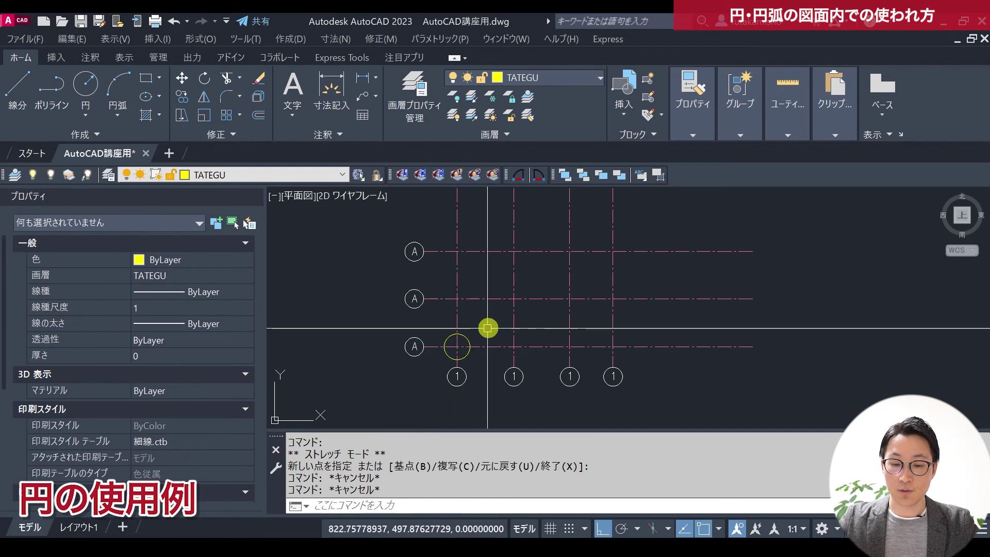
scroll(487, 328, down, 2)
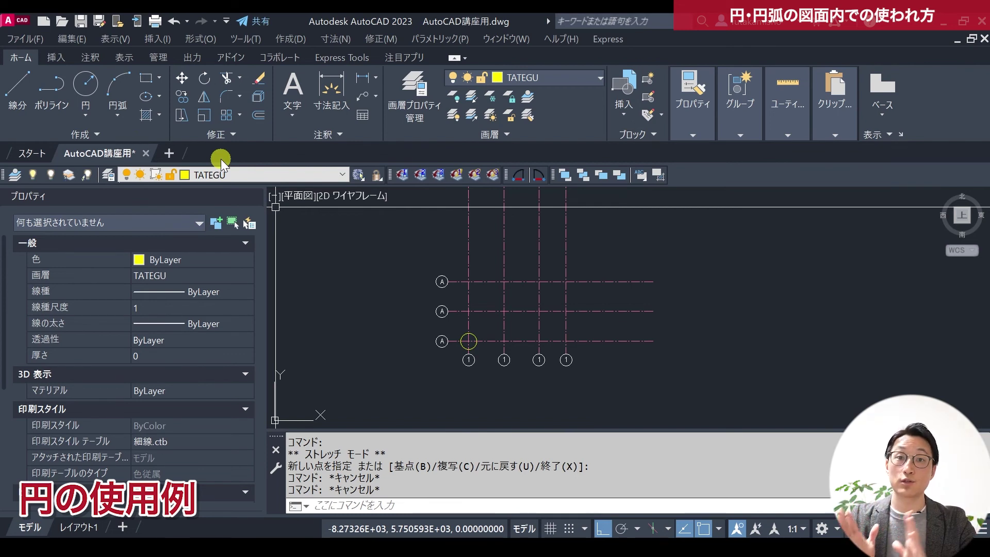
scroll(444, 360, up, 4)
scroll(447, 353, up, 2)
click(514, 309)
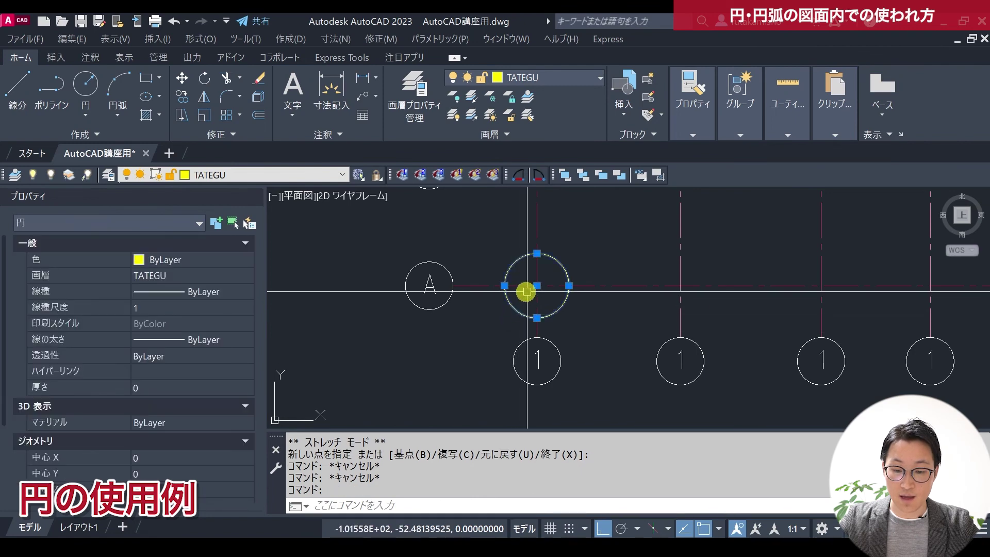
scroll(482, 315, down, 4)
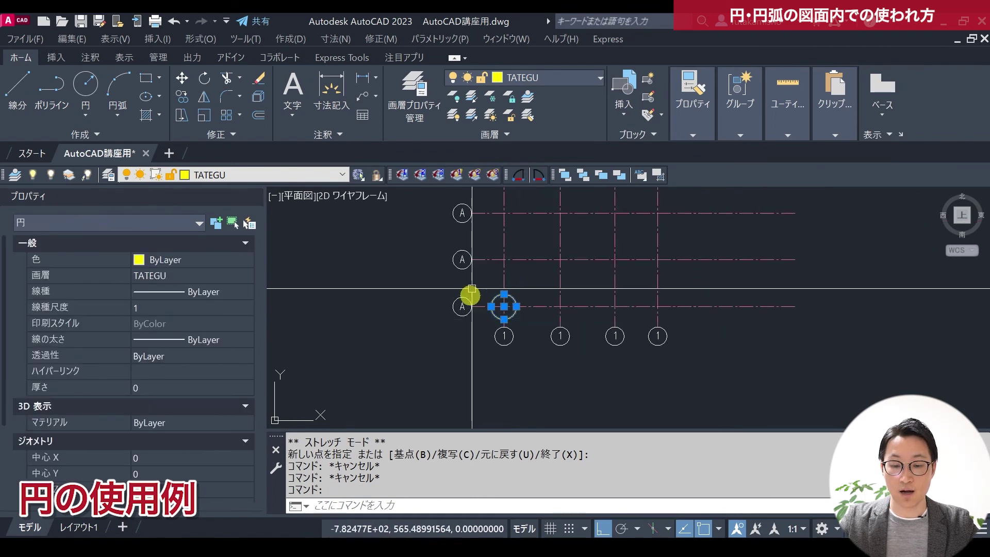
scroll(514, 314, up, 4)
scroll(446, 339, down, 3)
scroll(447, 338, down, 4)
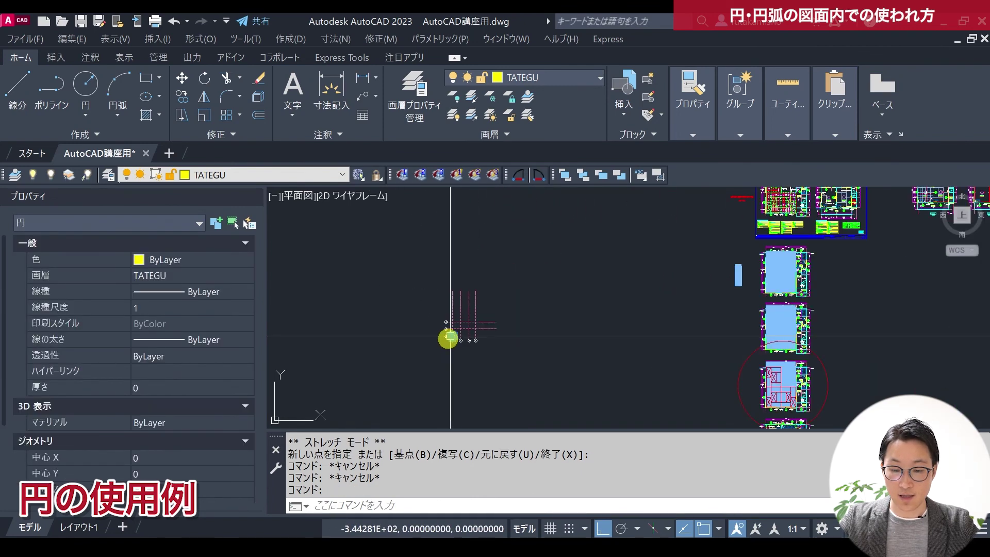
scroll(449, 341, down, 2)
scroll(528, 315, down, 2)
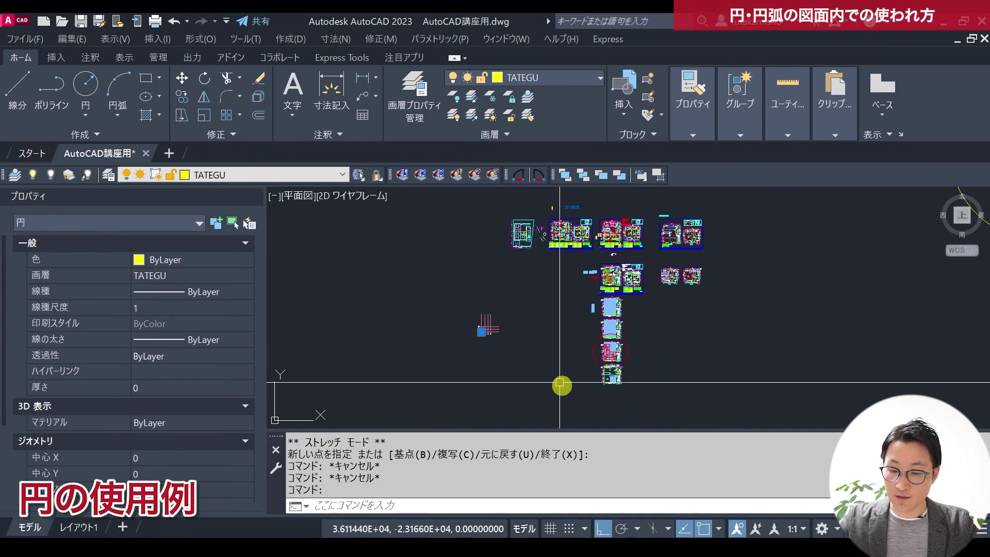
scroll(479, 347, up, 4)
scroll(465, 335, up, 2)
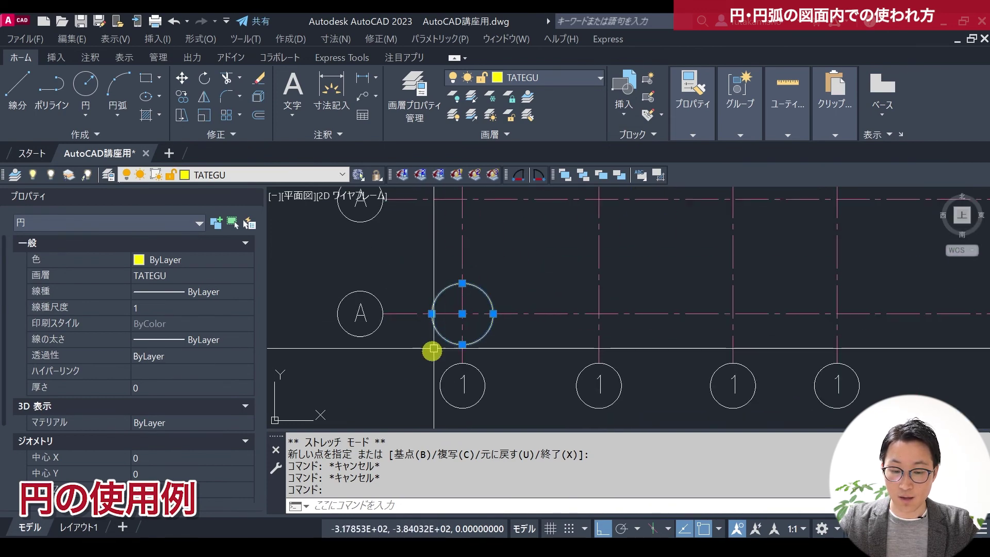
scroll(463, 316, down, 4)
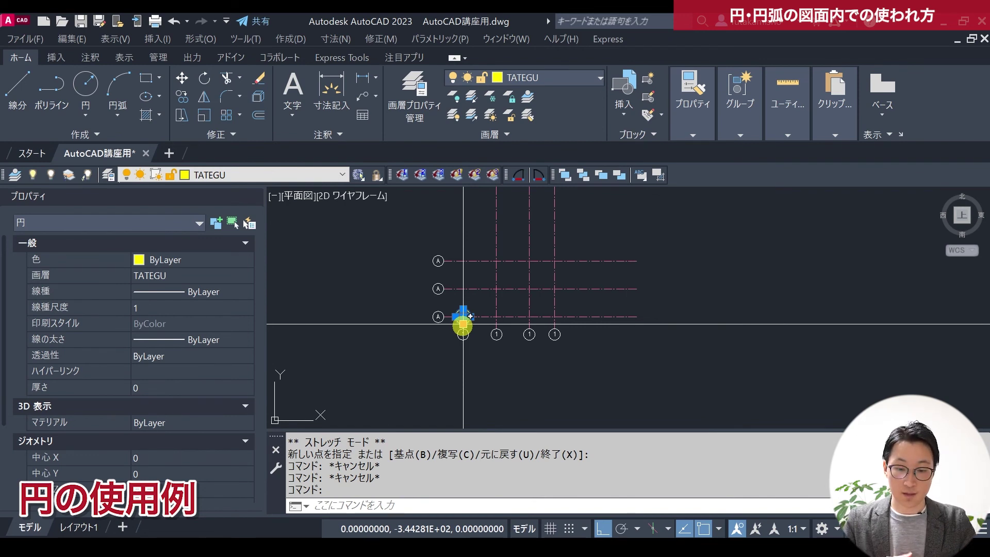
scroll(463, 324, up, 8)
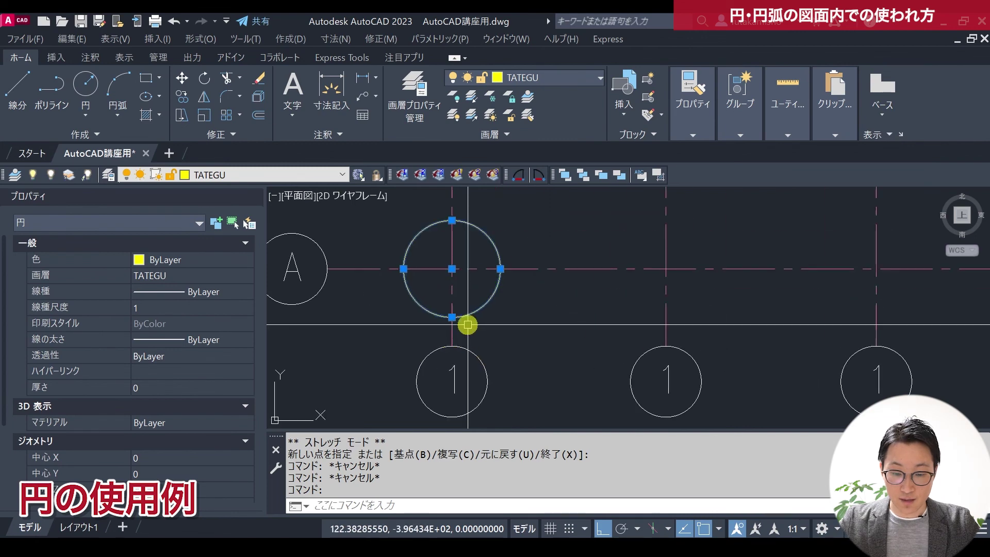
click(501, 269)
scroll(544, 283, down, 2)
scroll(498, 371, down, 1)
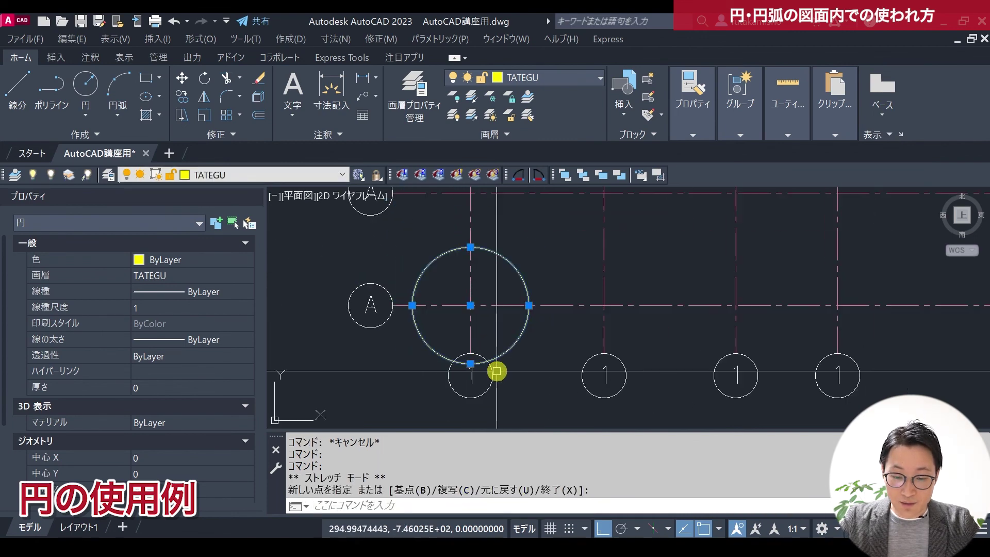
scroll(427, 348, down, 4)
scroll(428, 348, down, 3)
scroll(516, 345, down, 3)
middle_drag(619, 343, 530, 409)
click(458, 329)
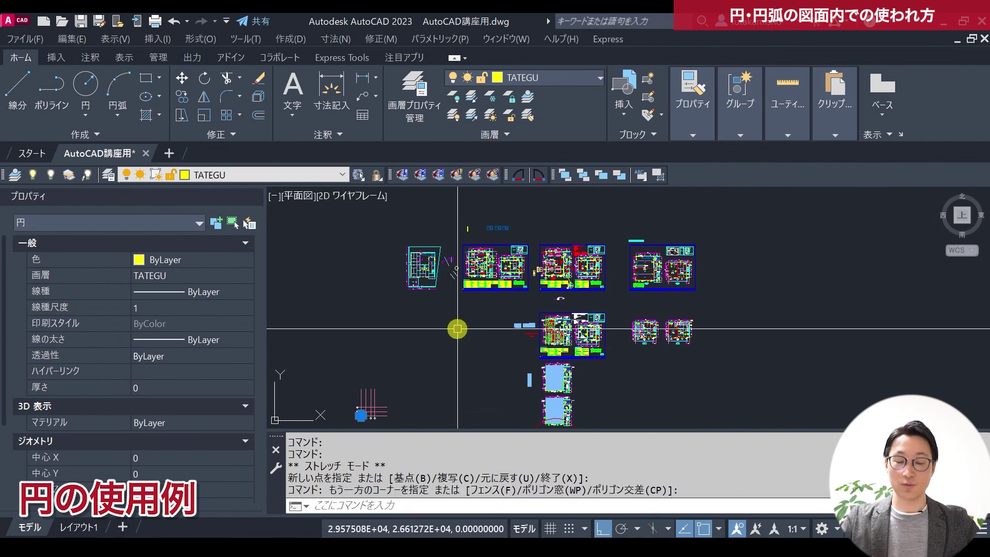